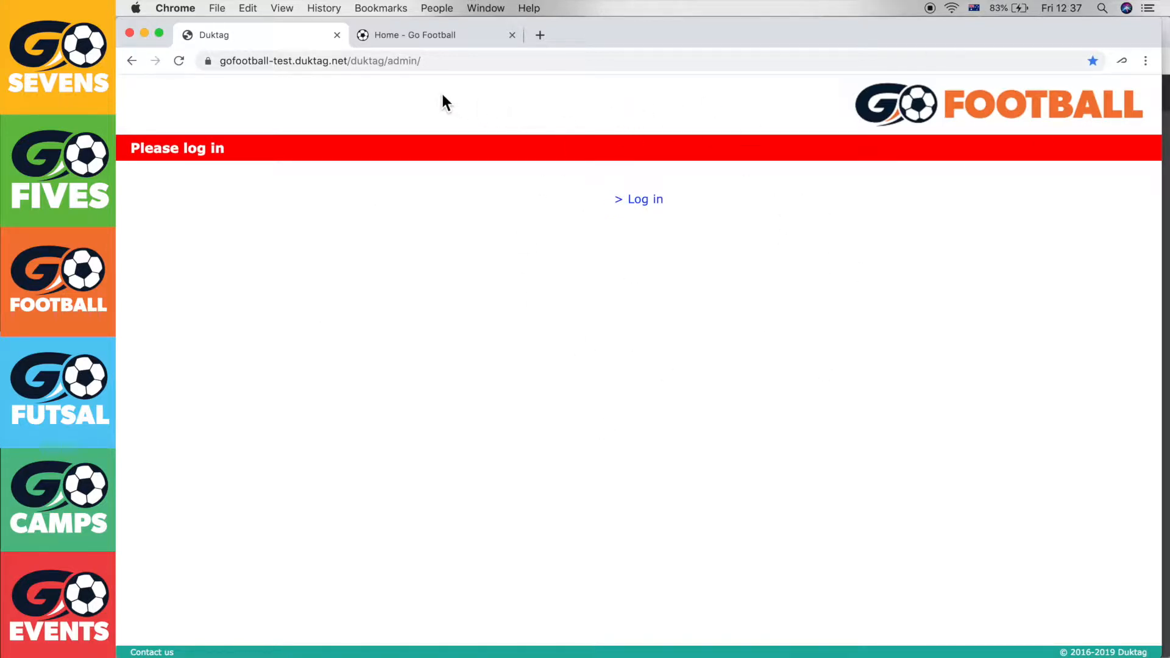
Switch to the 'Home - Go Football' tab showing the Go Football homepage
click(436, 44)
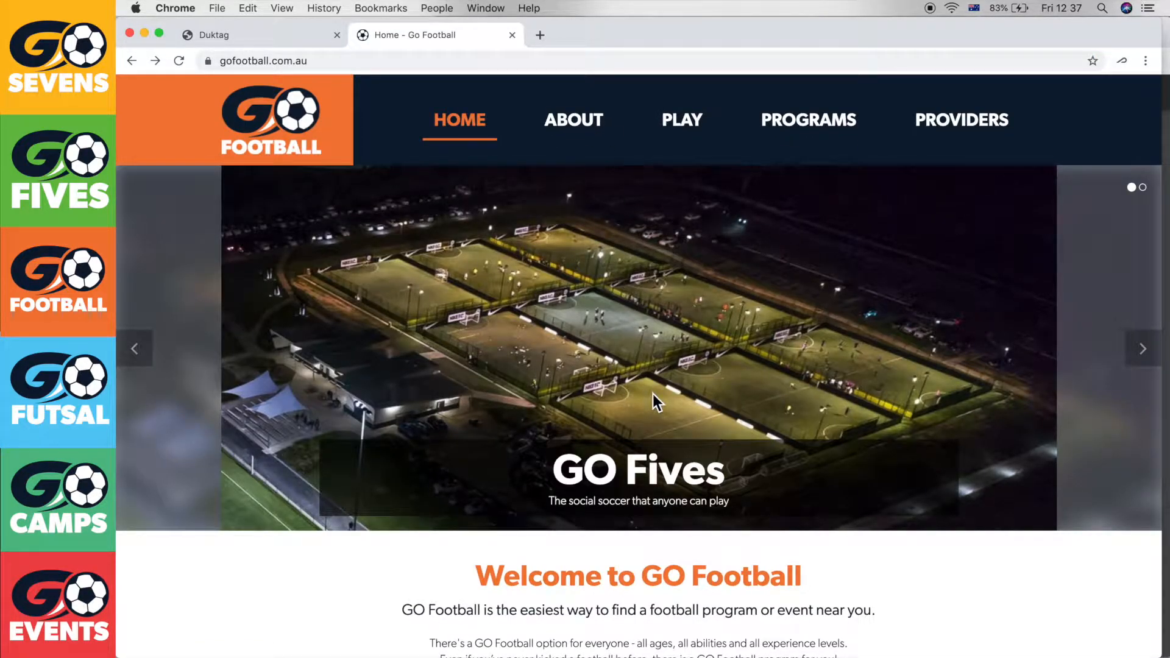
Open Provider Login from the Go Football homepage footer to reach the Duktag admin login
scroll(653, 393, down, 15)
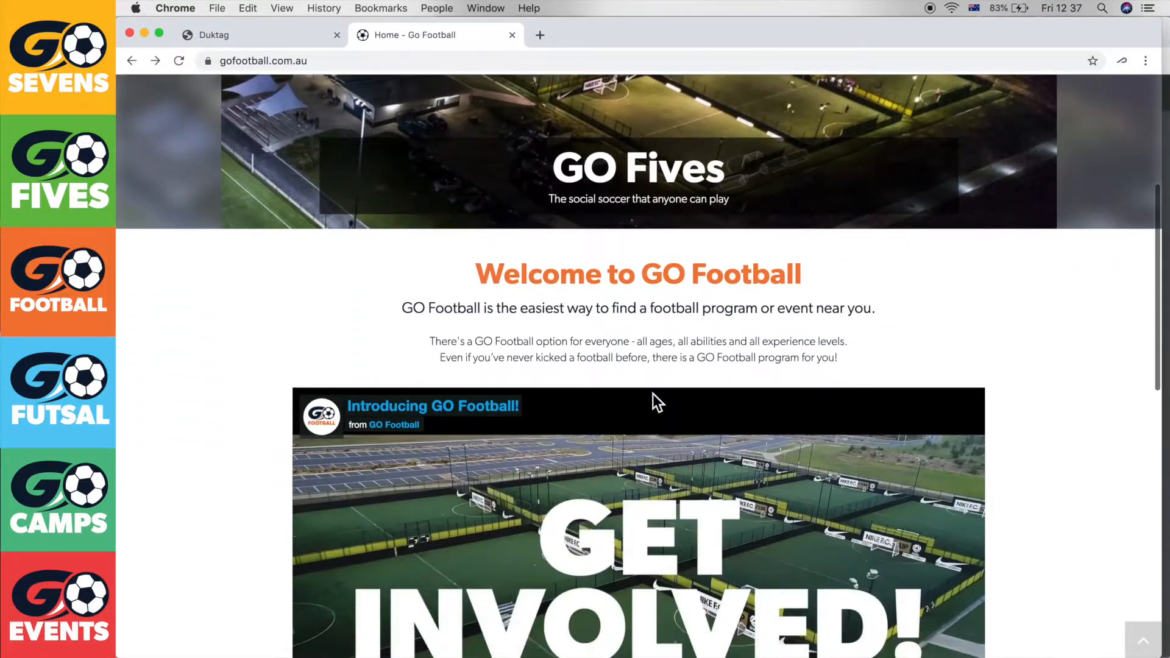
scroll(652, 393, down, 3)
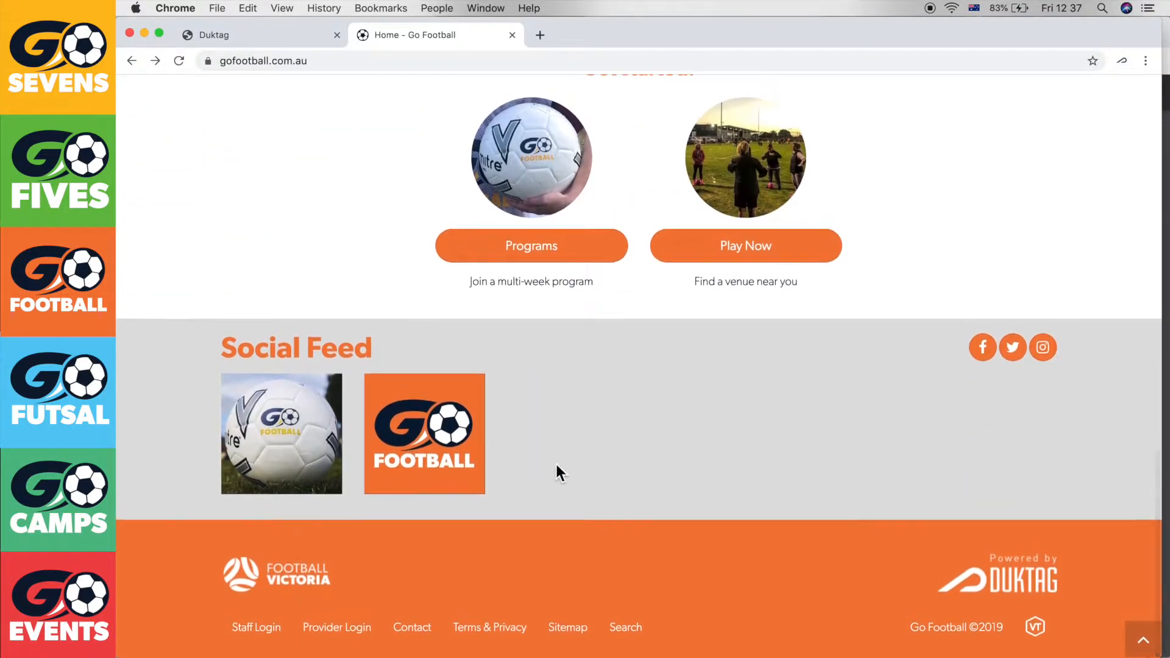
click(346, 633)
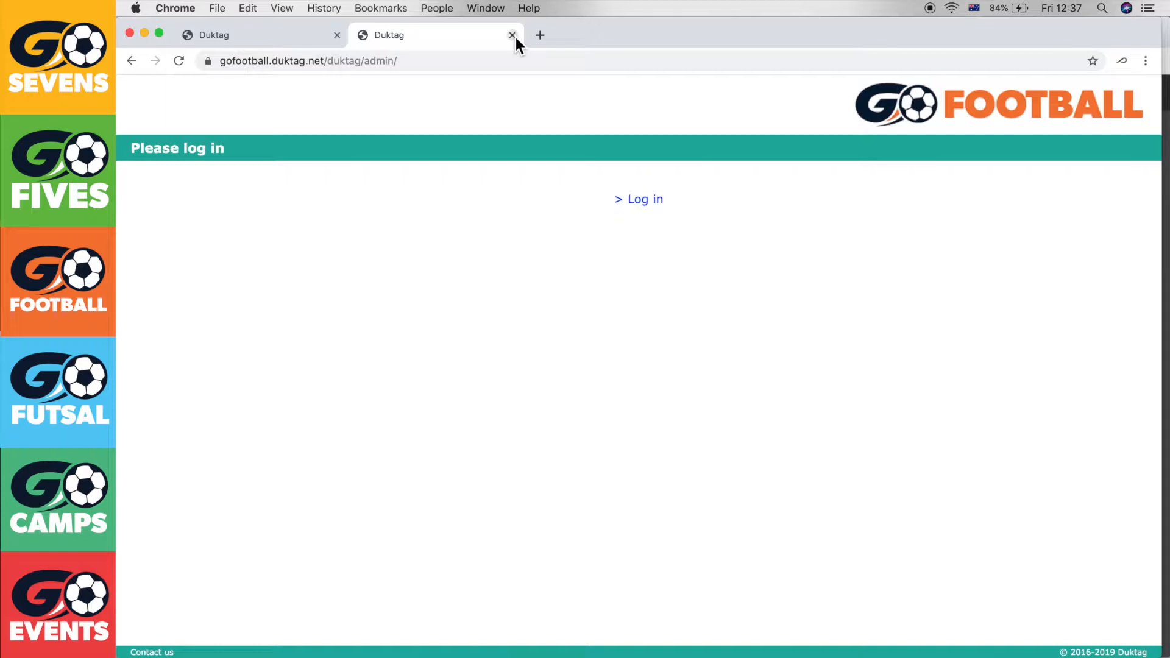
click(1166, 79)
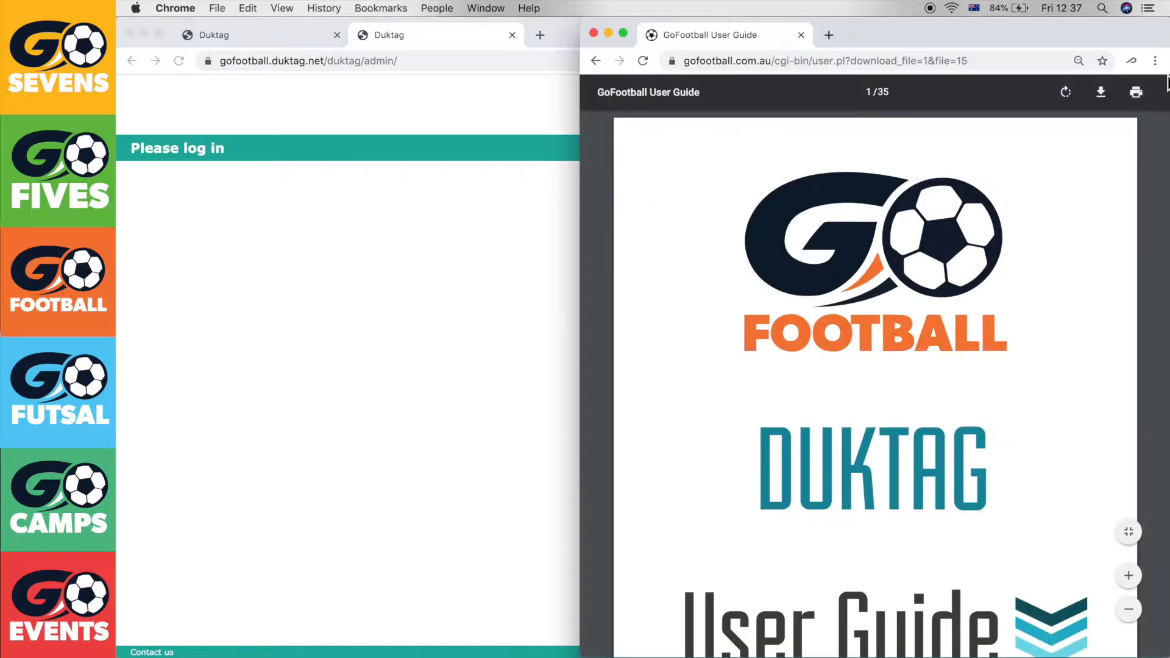
scroll(871, 381, down, 4)
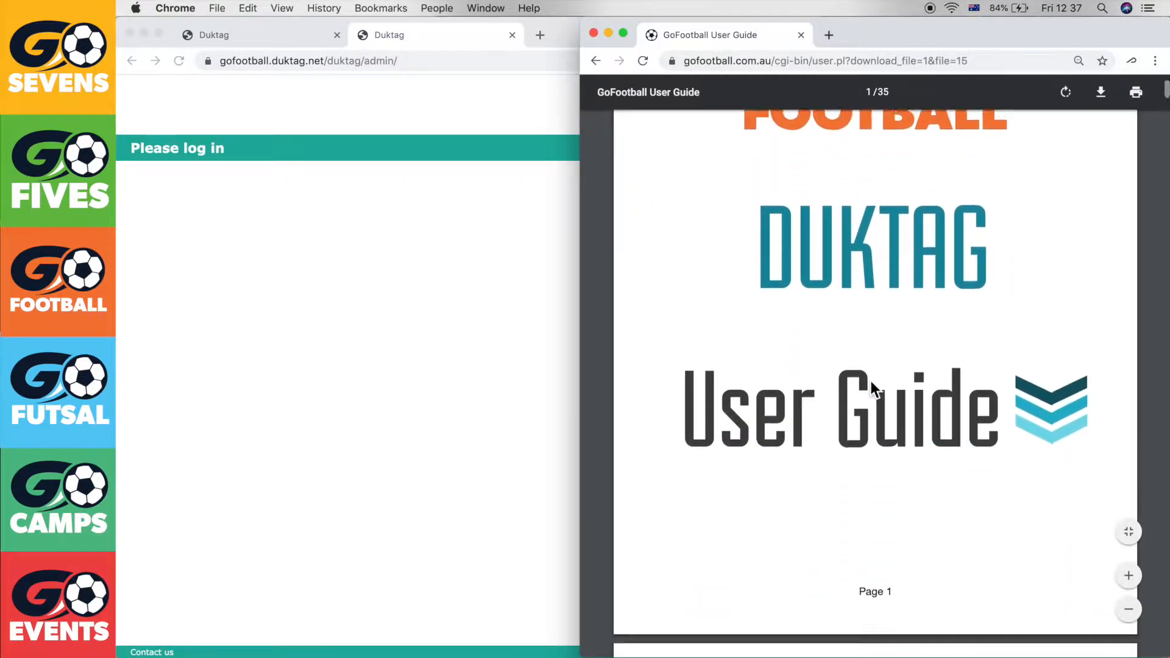
scroll(870, 381, up, 4)
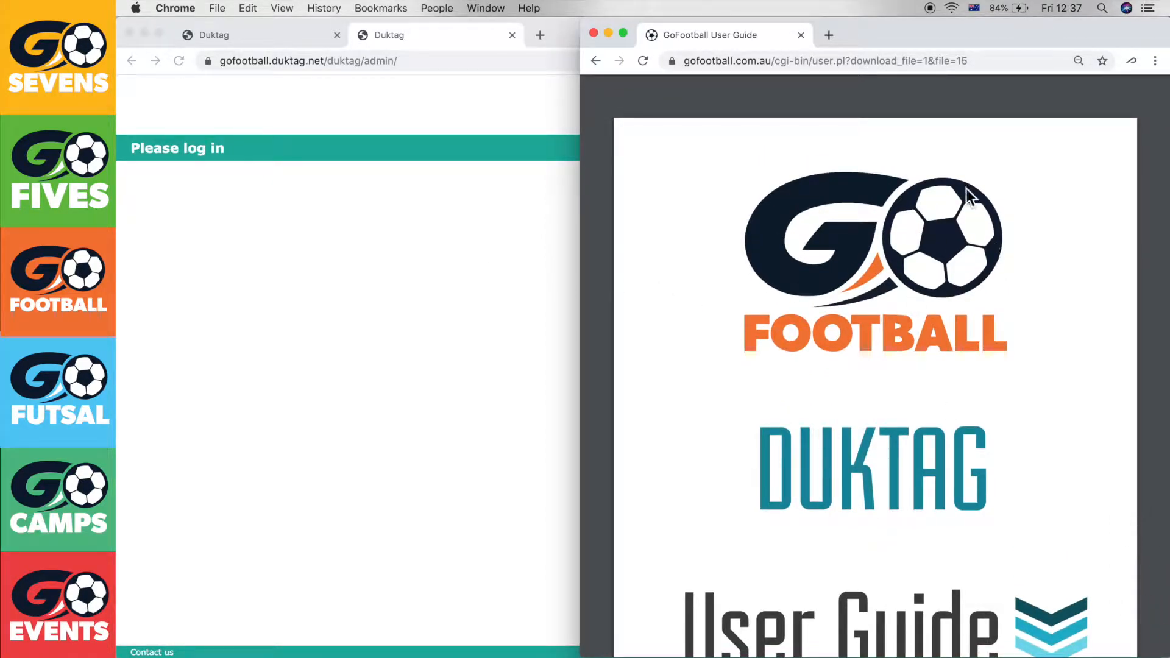
click(527, 395)
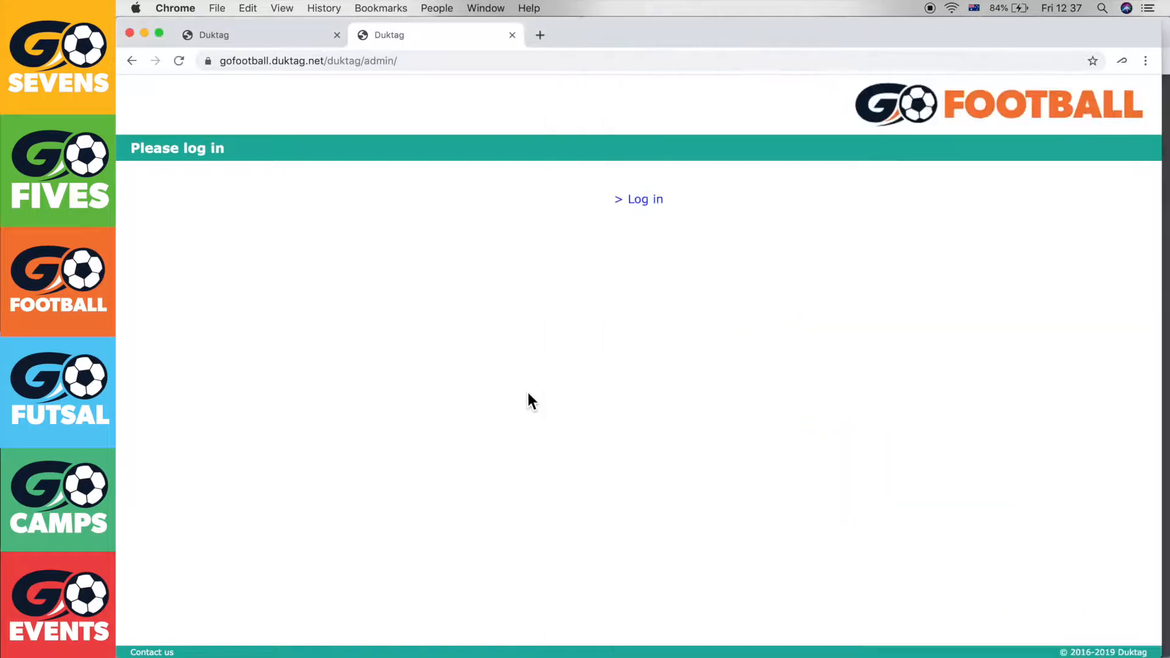
Close the live-site tab and log in to the test admin as Admin with the account password
click(512, 35)
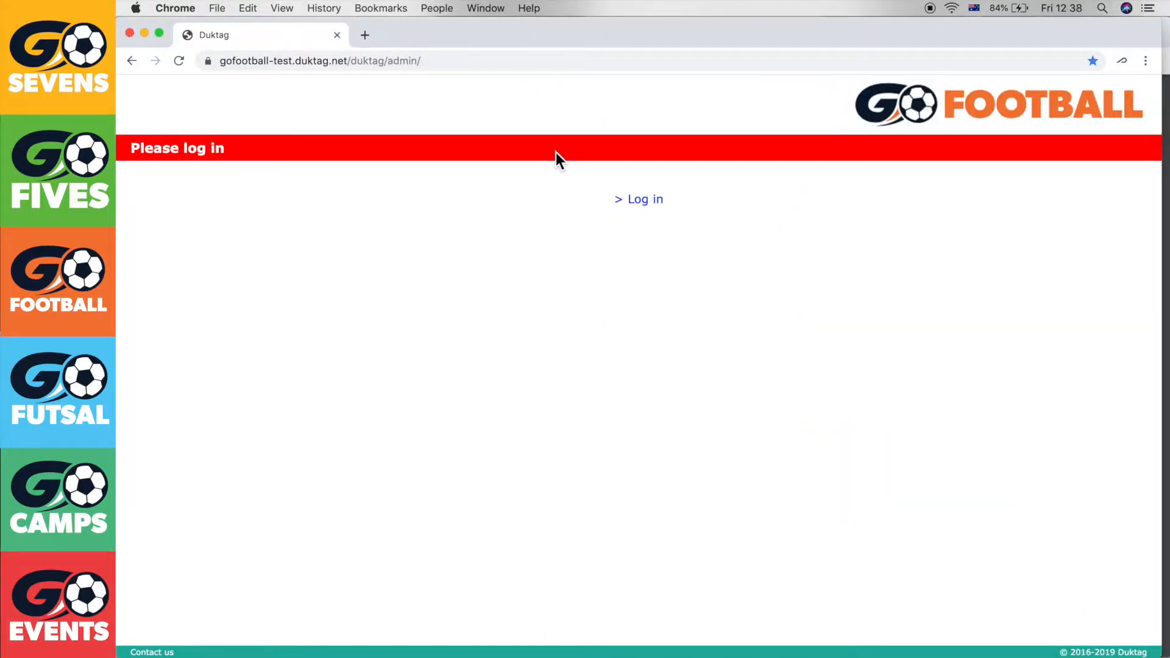
click(656, 206)
text(Admin)
key(Tab)
text(********)
key(Return)
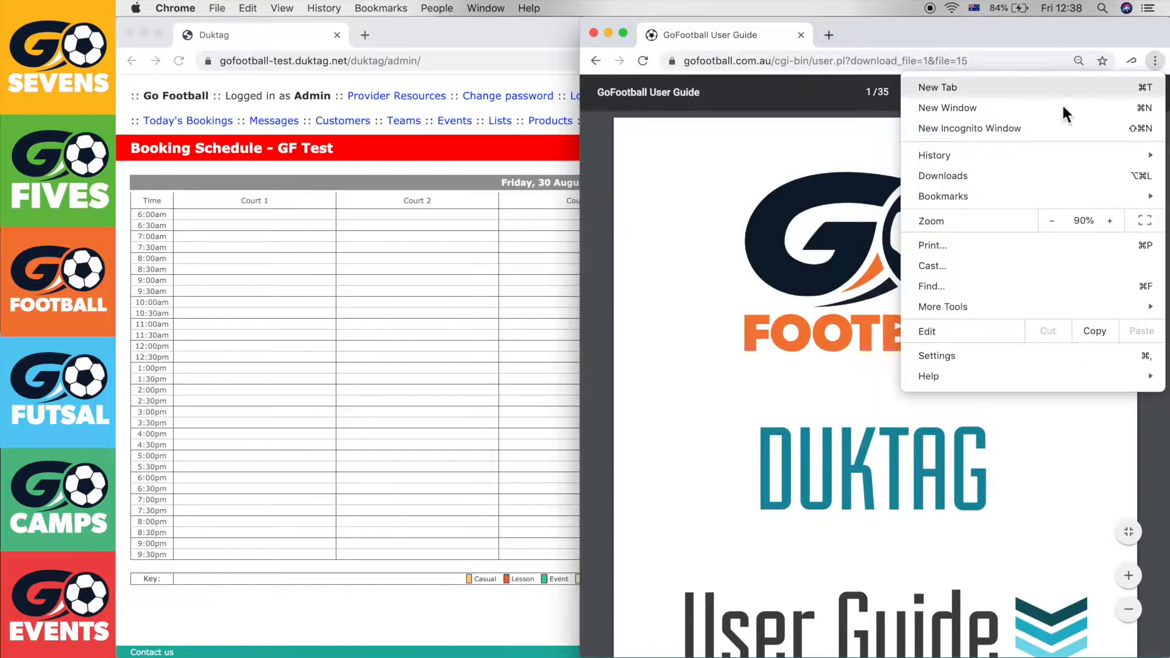
Scroll the GoFootball User Guide to section 5.1 'Setting up a Comp' on page 13
click(794, 221)
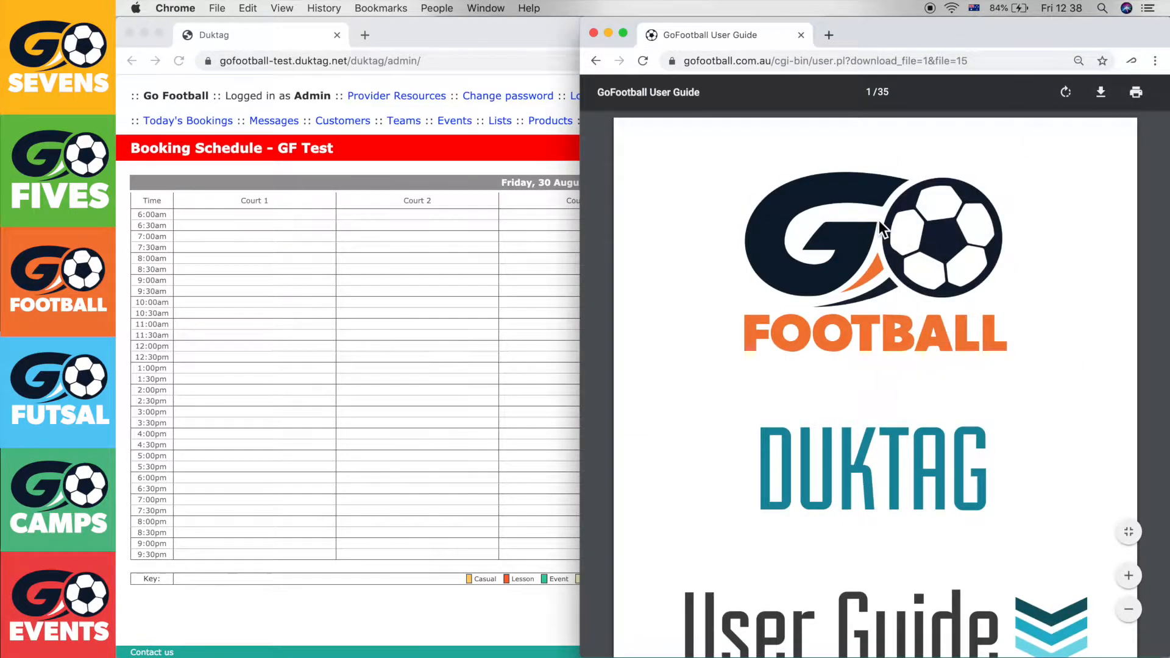
scroll(881, 227, down, 15)
scroll(878, 225, down, 18)
scroll(878, 231, down, 20)
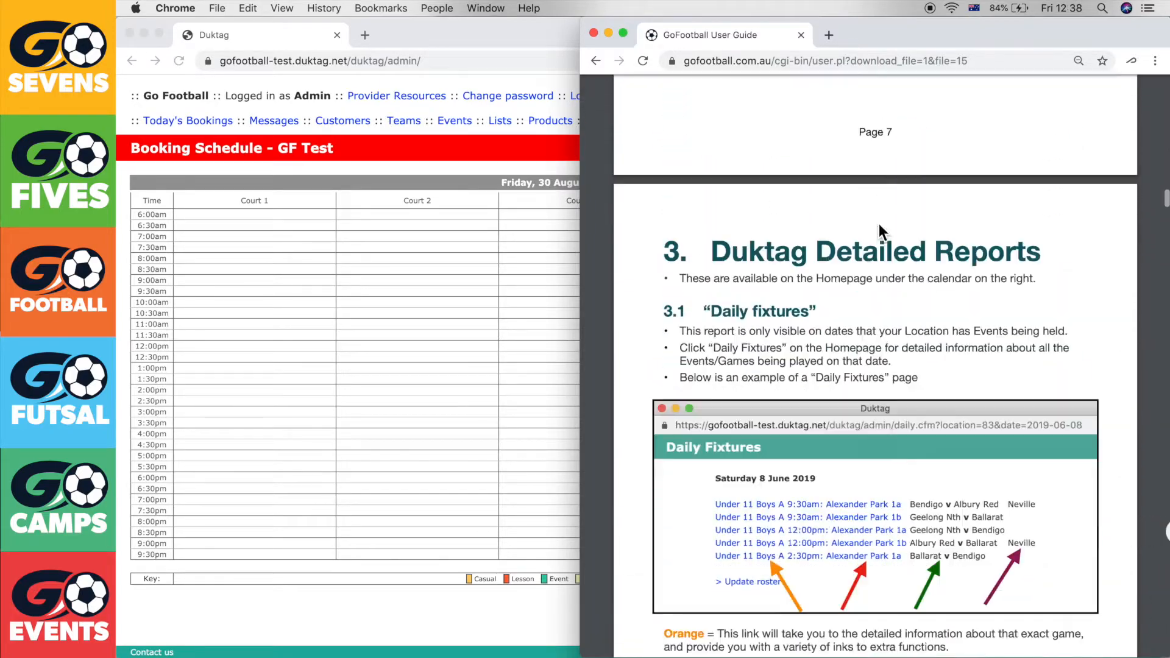
scroll(879, 228, down, 20)
scroll(878, 225, up, 1)
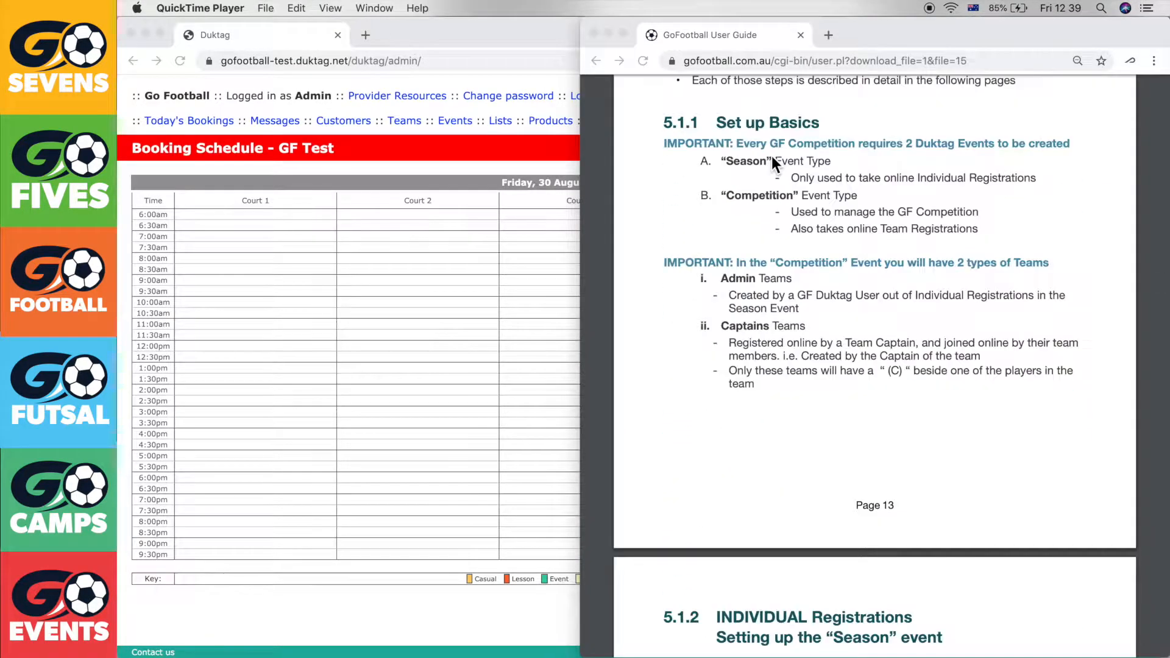
scroll(772, 156, down, 1)
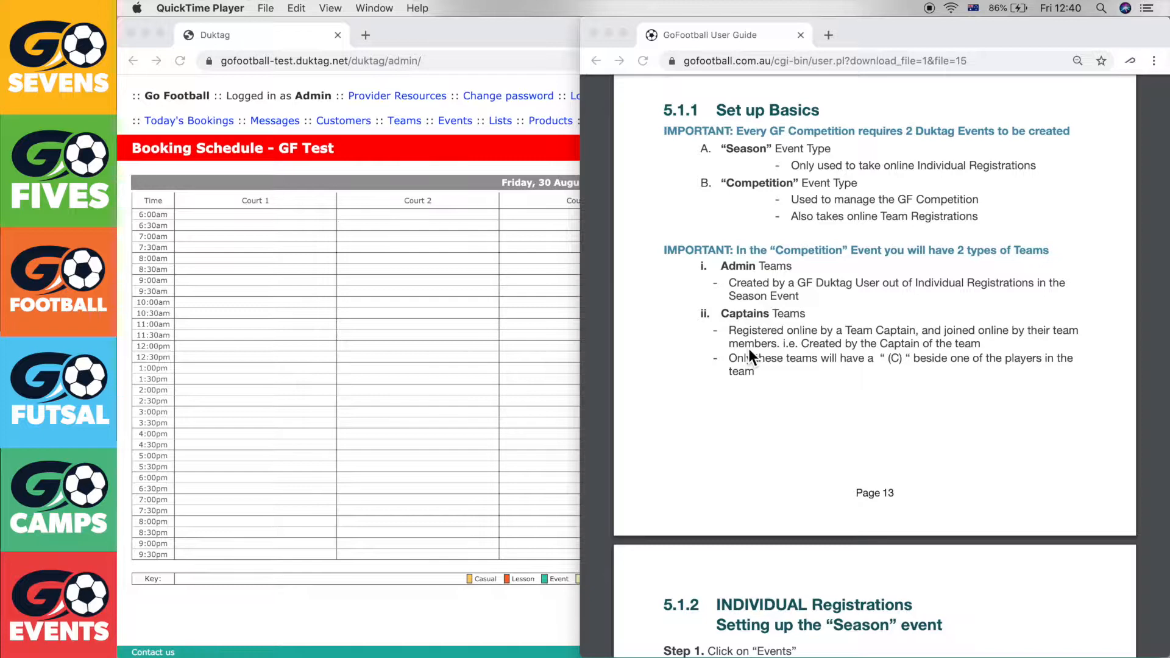
Scroll the guide to section 5.1.2 on the Season event, then return to Duktag
scroll(876, 328, down, 4)
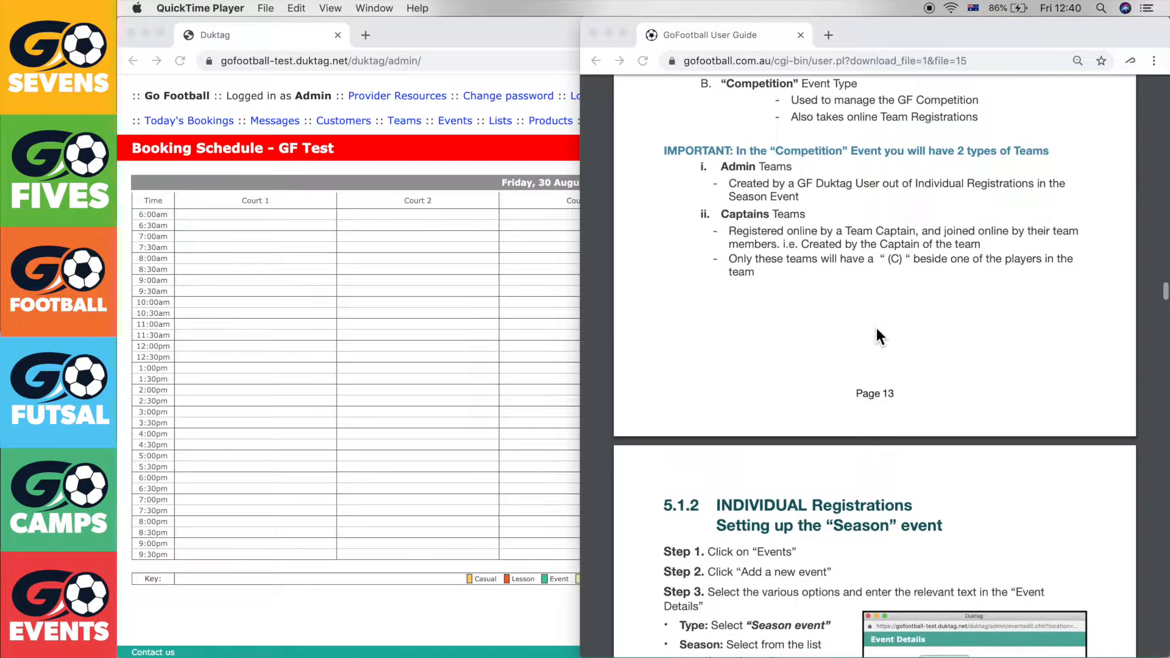
scroll(876, 329, down, 10)
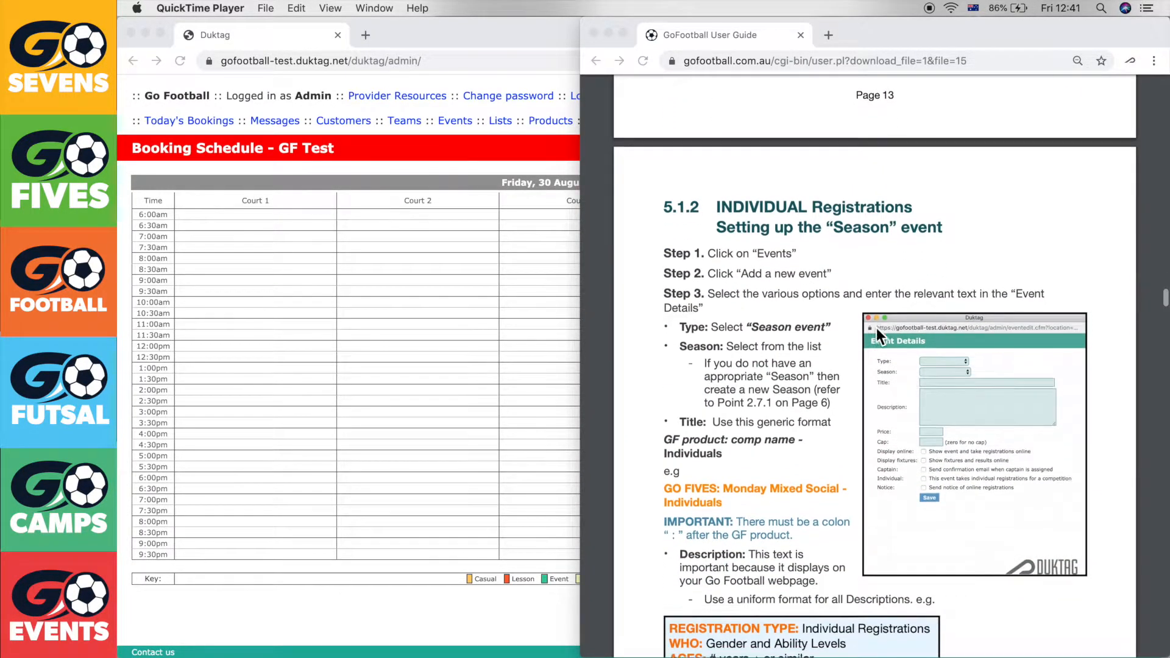
scroll(876, 328, down, 2)
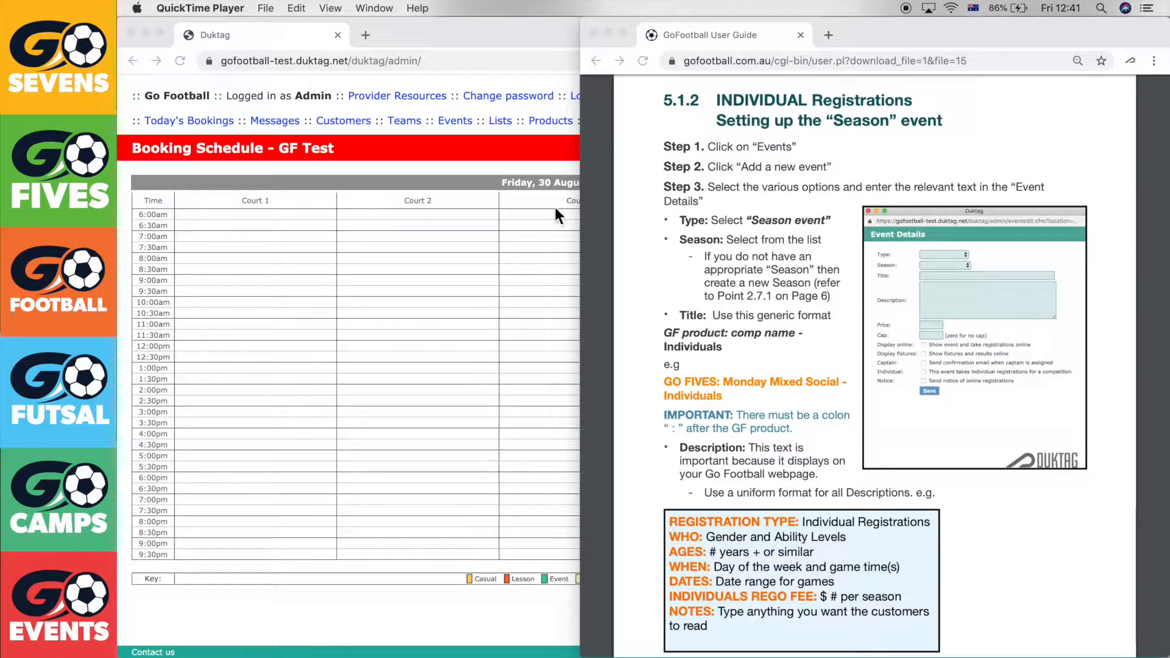
click(503, 152)
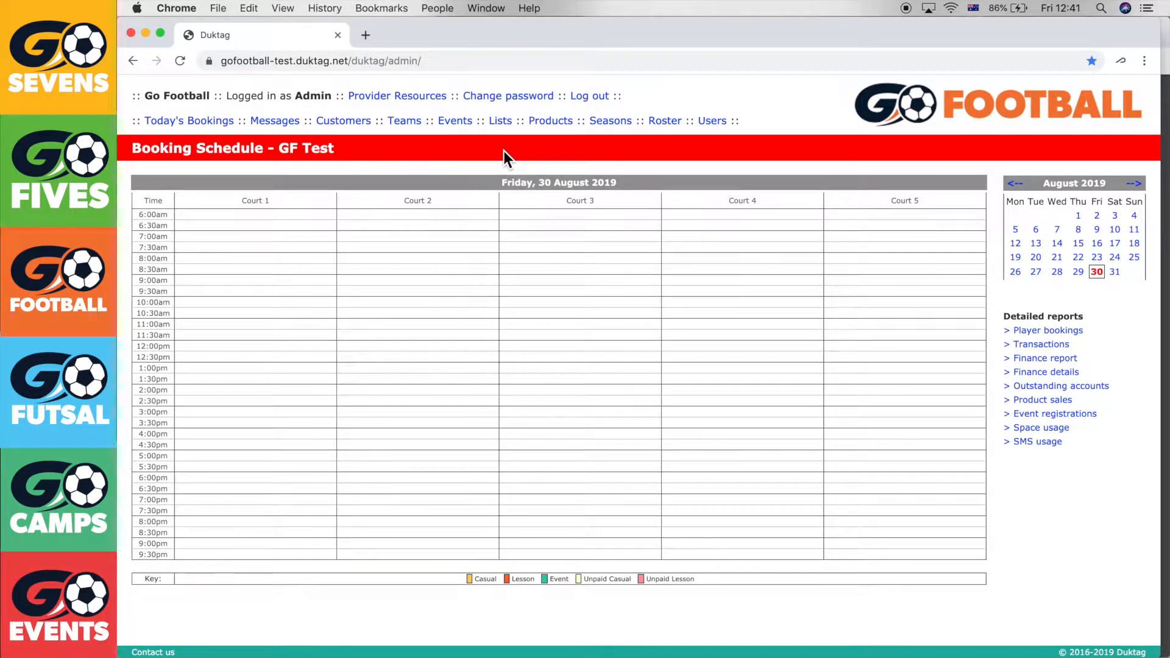
Start a new season named 'Tutorial 2019' from the Seasons list
click(617, 122)
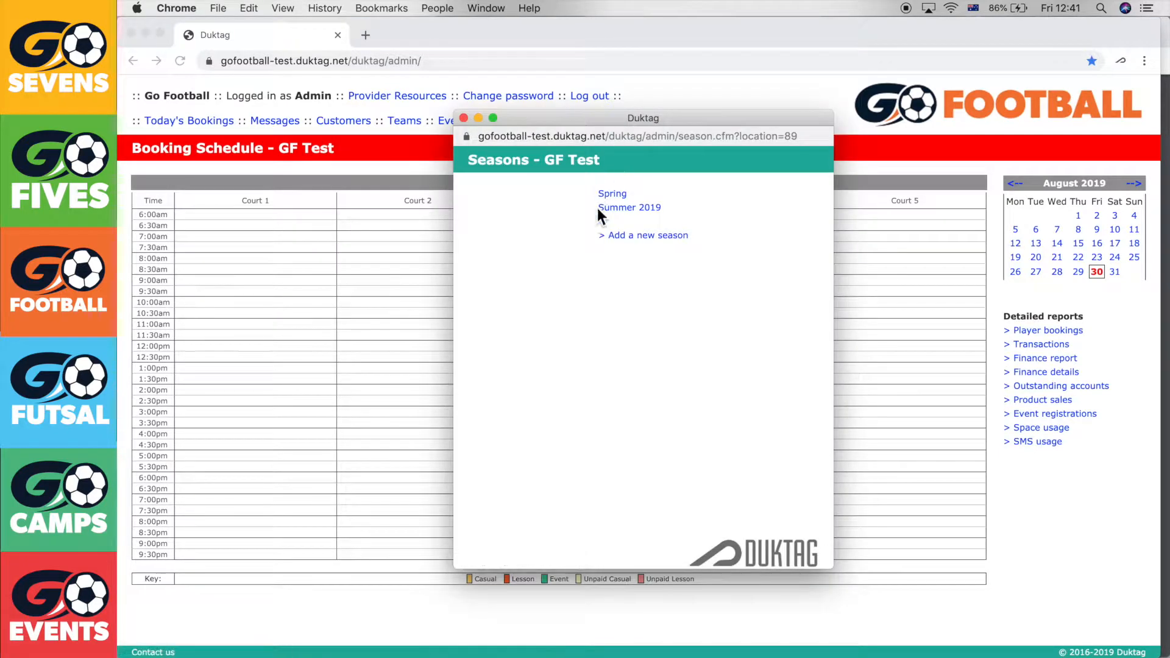
click(622, 249)
text(T)
text(y)
key(BackSpace)
key(BackSpace)
text(Tutorial 2019)
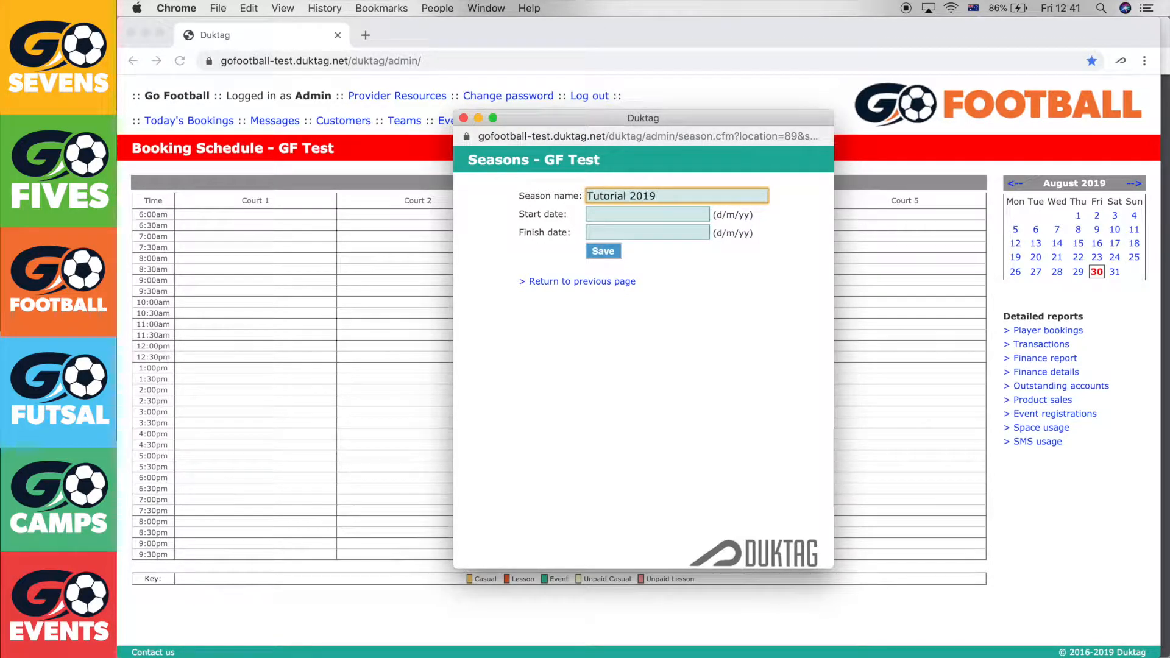
Give it dates 26/08/19 to 26/10/19, save it, and close the Seasons list
click(649, 217)
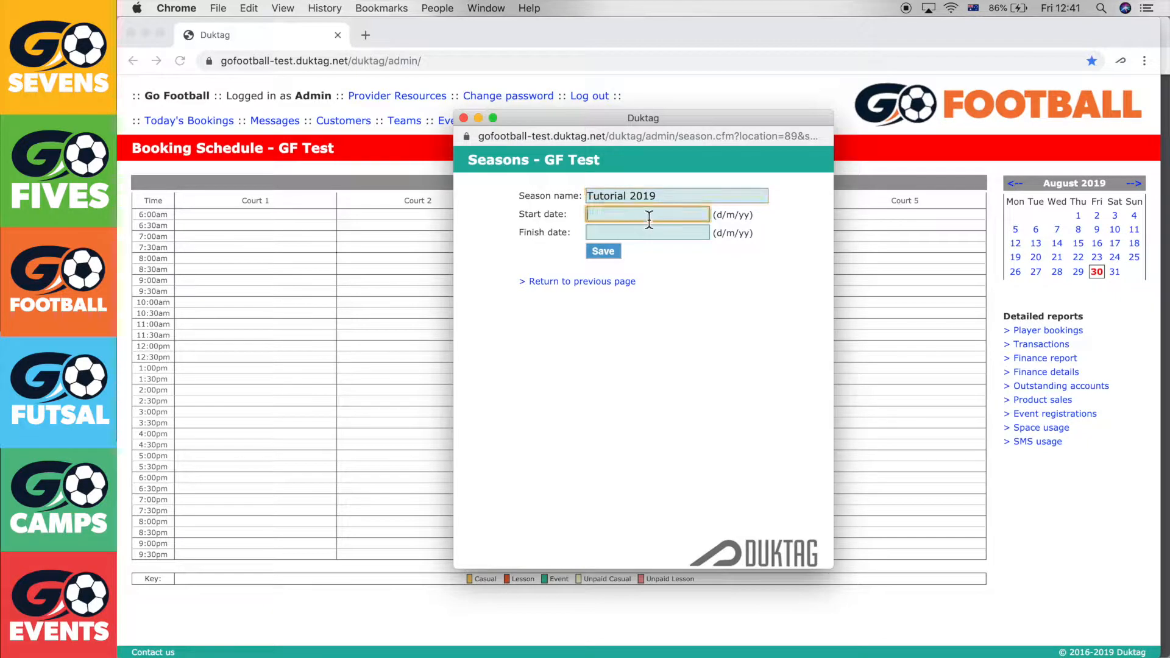
text(26/08/19)
key(Tab)
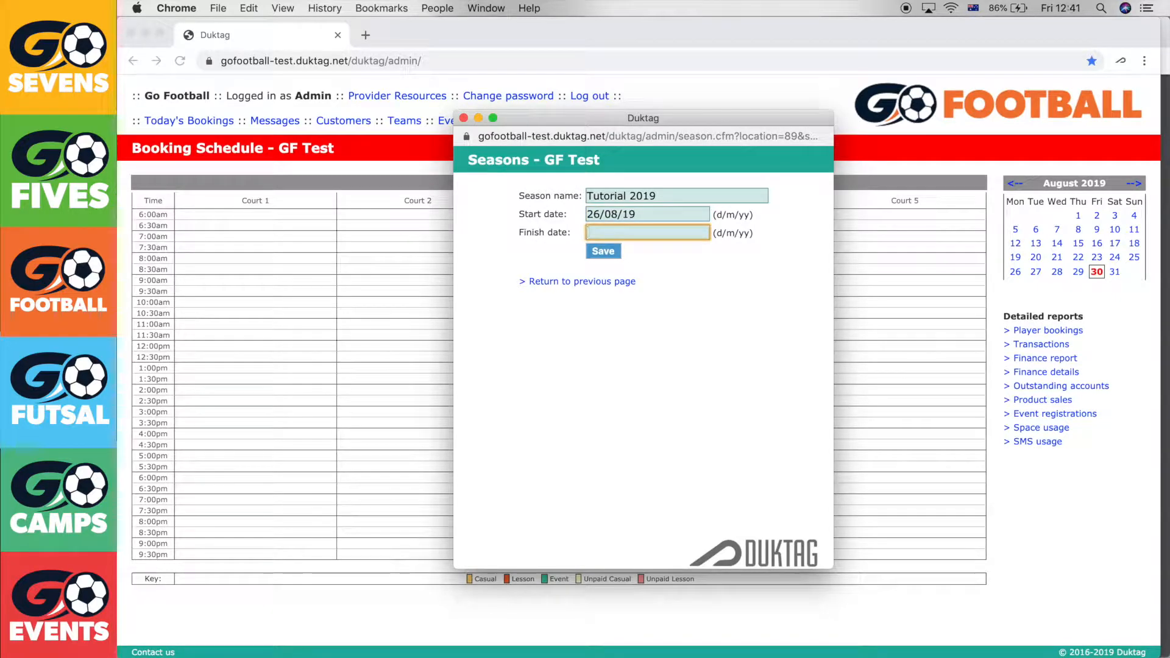
text(26/10/19)
click(654, 210)
click(654, 234)
click(615, 252)
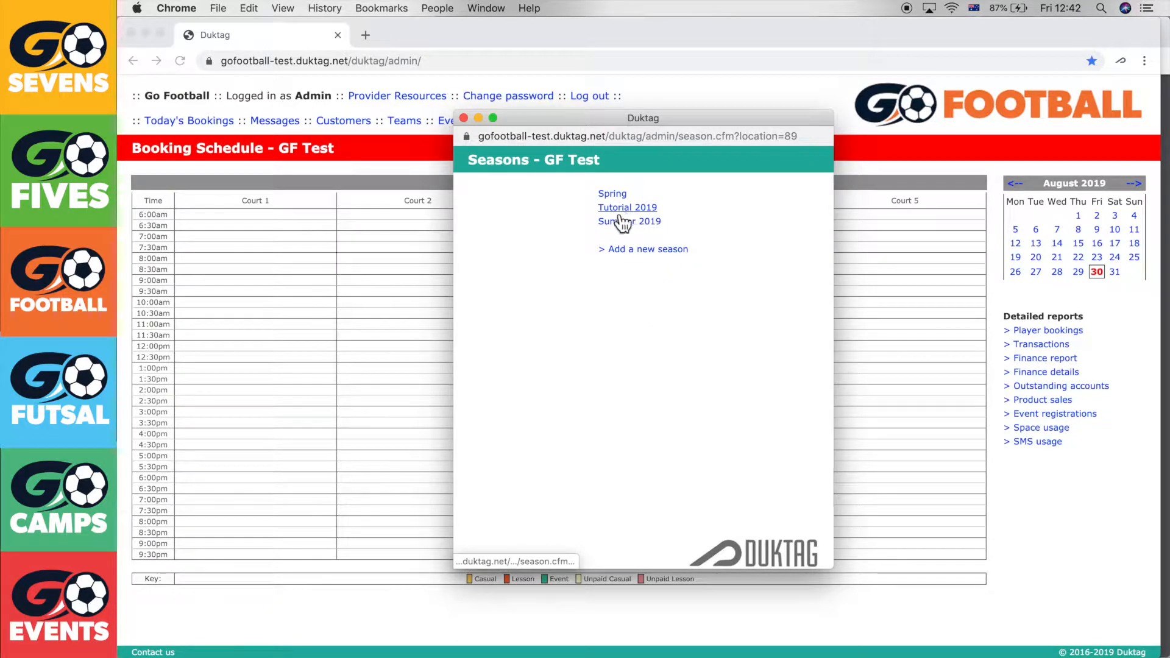
click(465, 119)
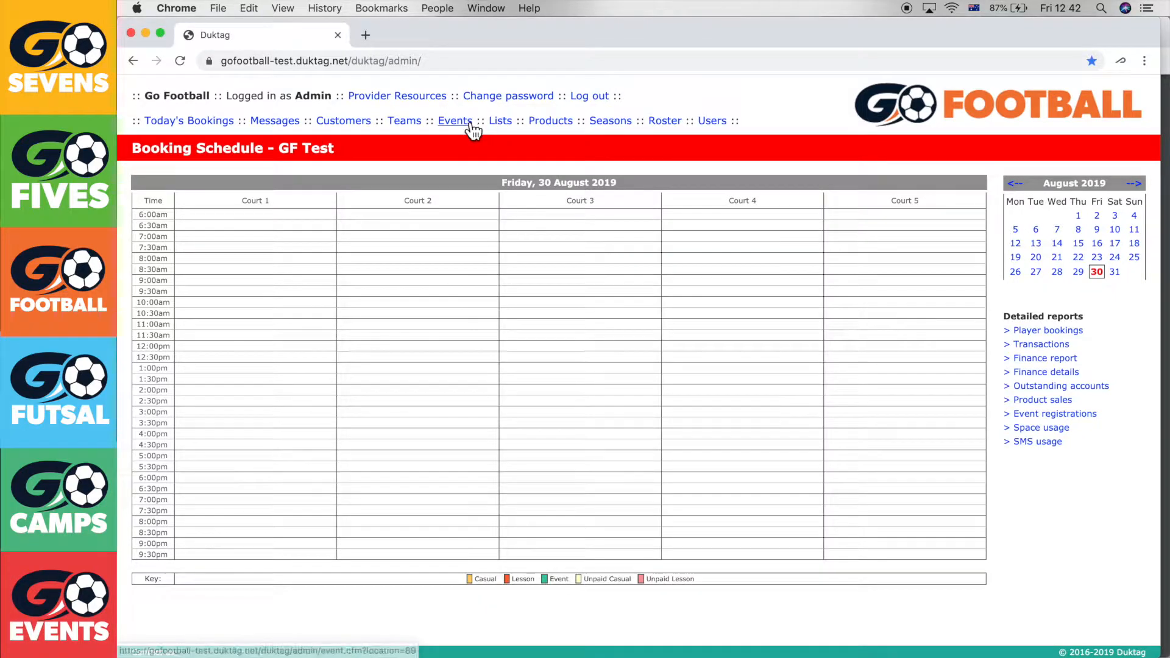
Create a new event from the Events page, with the user guide alongside
click(1168, 85)
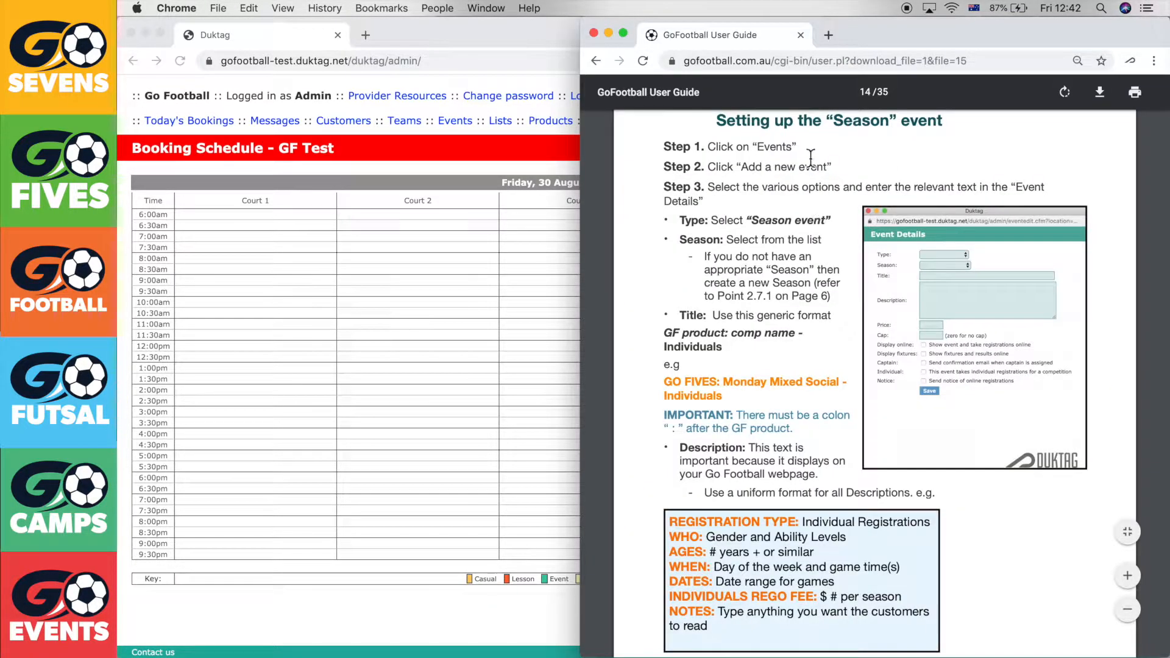
scroll(810, 157, up, 2)
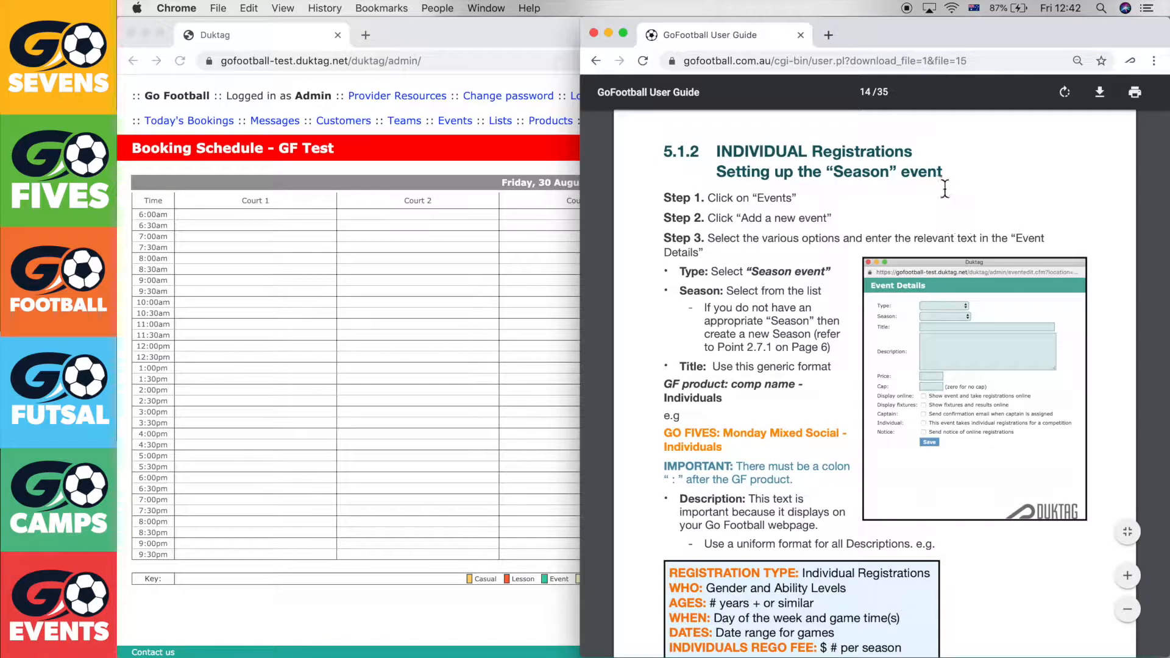
click(438, 137)
click(457, 121)
click(659, 195)
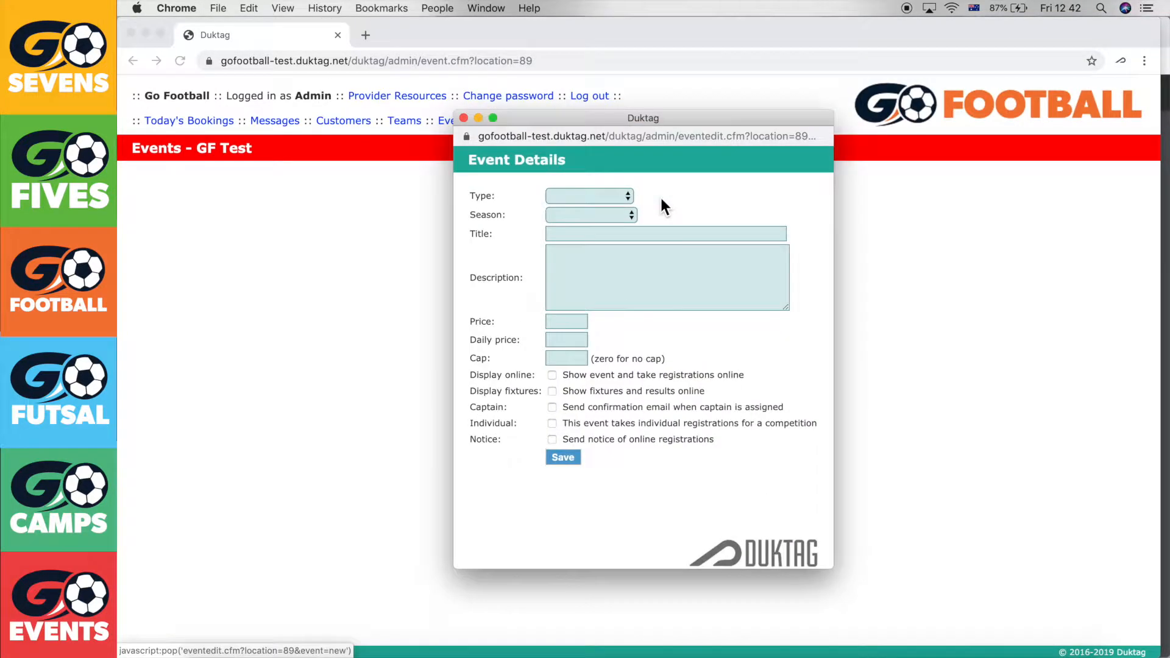
drag(719, 127, 562, 105)
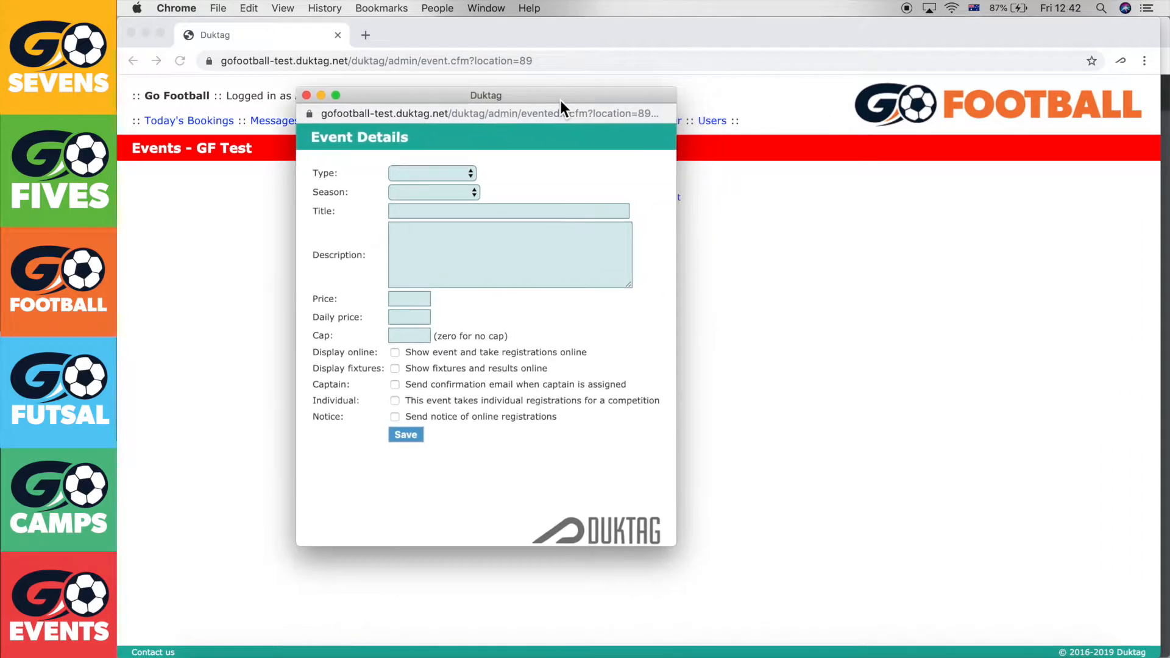
click(1166, 268)
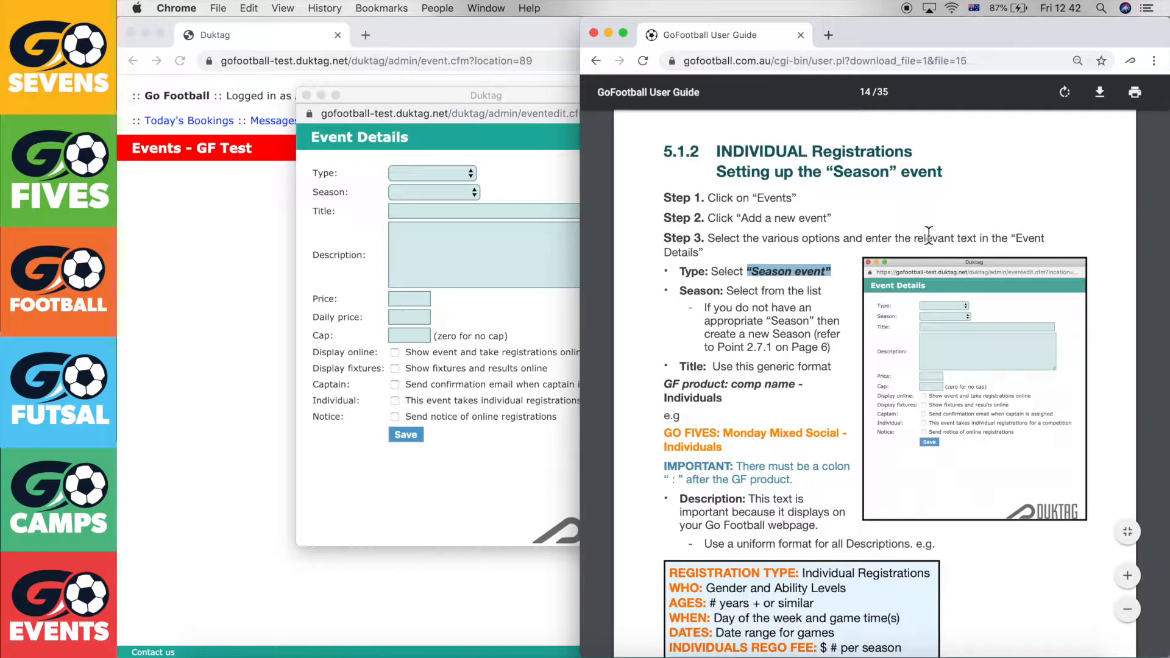
click(682, 272)
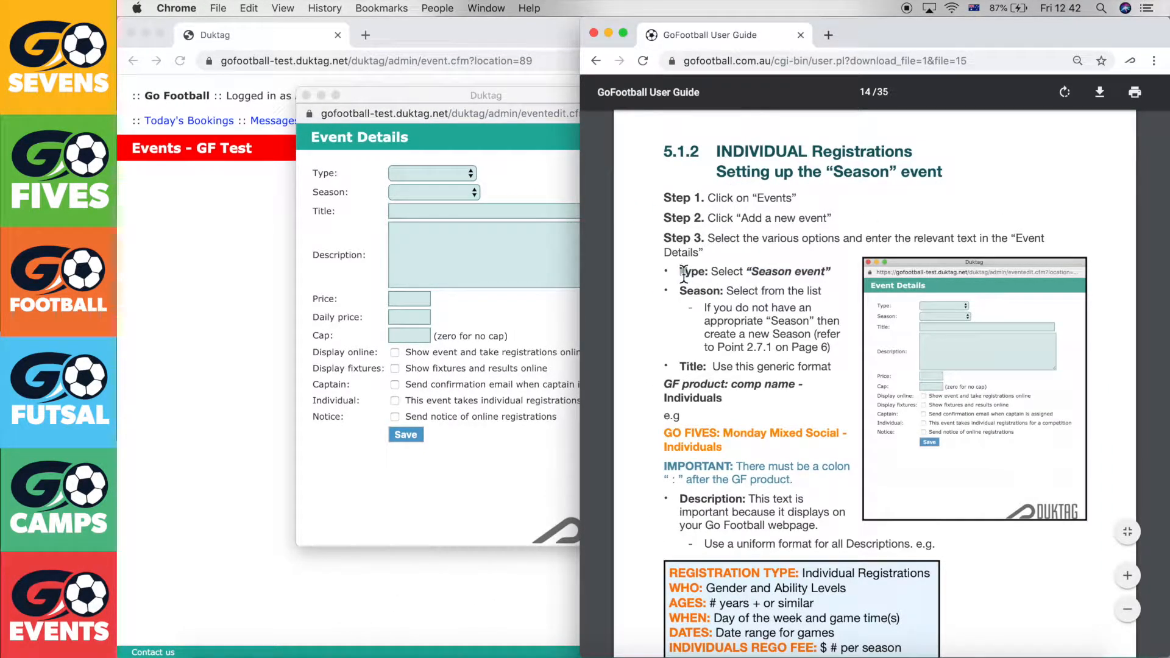
click(456, 169)
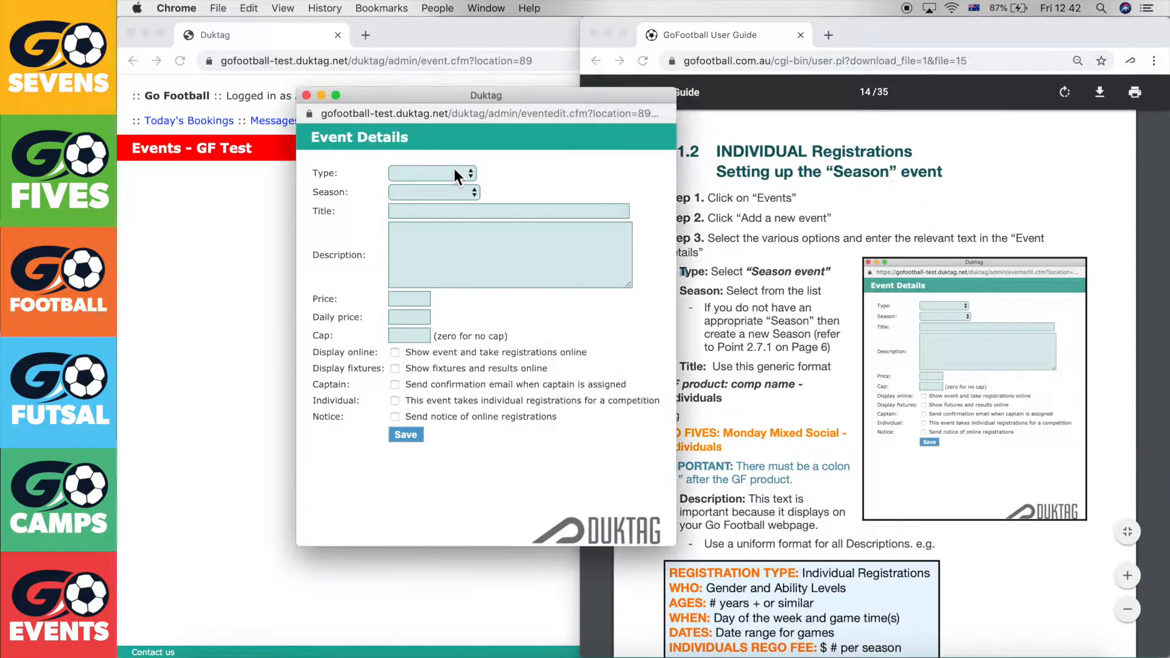
Set the event Type to Season event and Season to Tutorial 2019
click(451, 170)
click(448, 201)
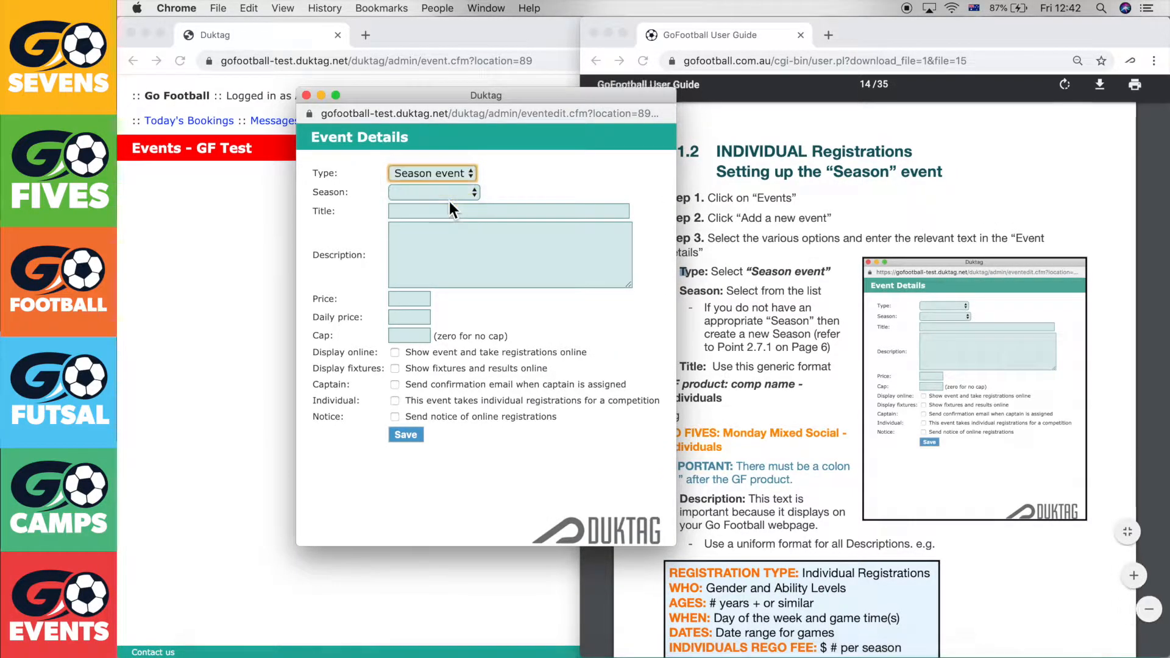
click(782, 220)
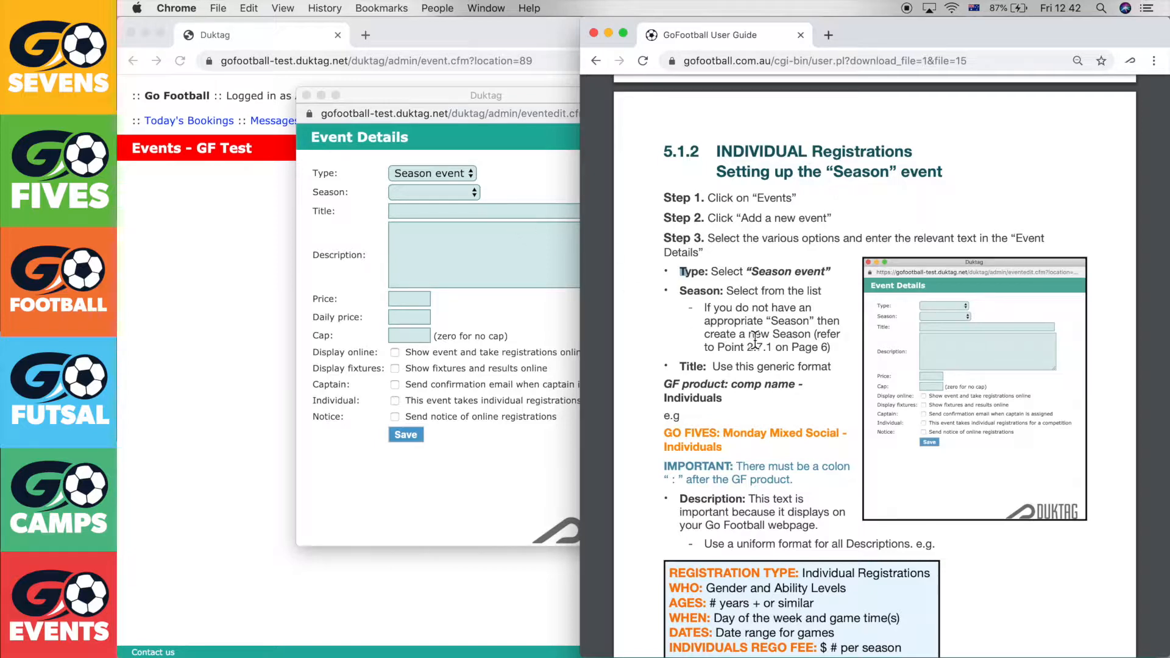
click(471, 187)
click(466, 190)
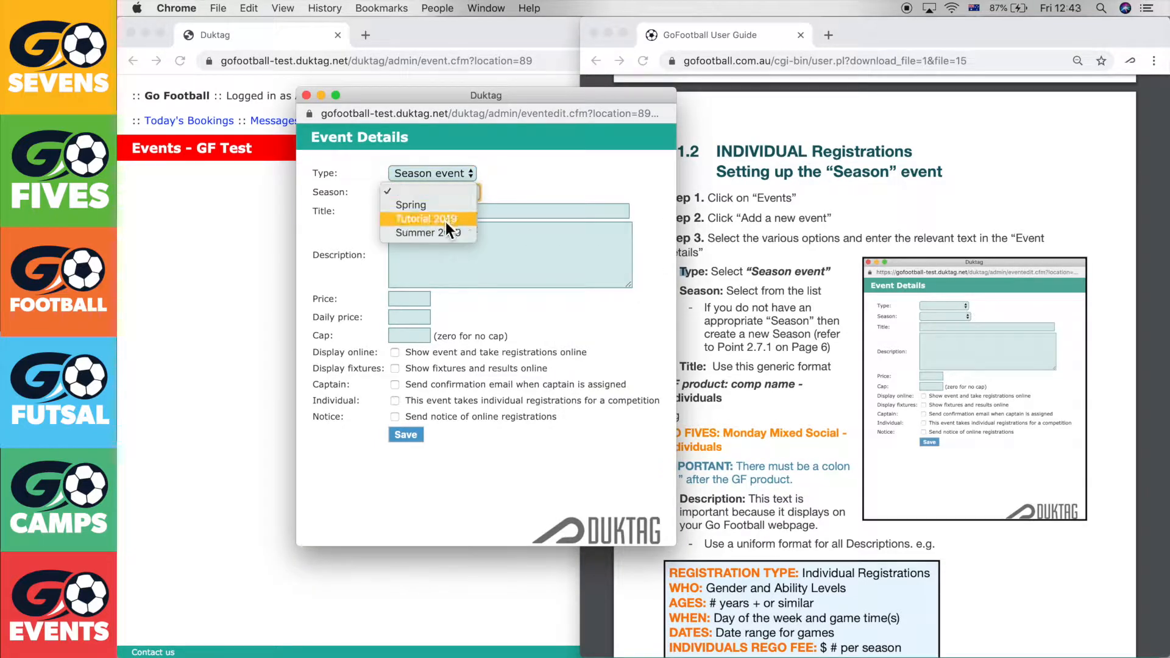
click(447, 221)
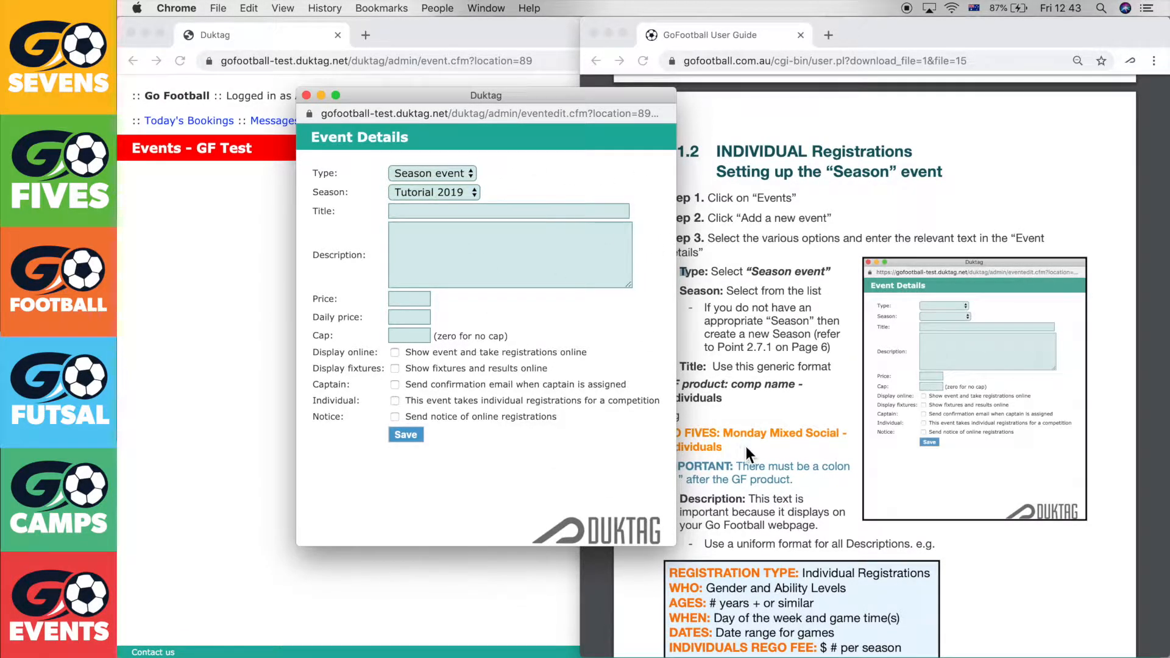
Highlight the title format instructions, including 'GF product:', in the user guide
click(781, 421)
drag(679, 366, 769, 399)
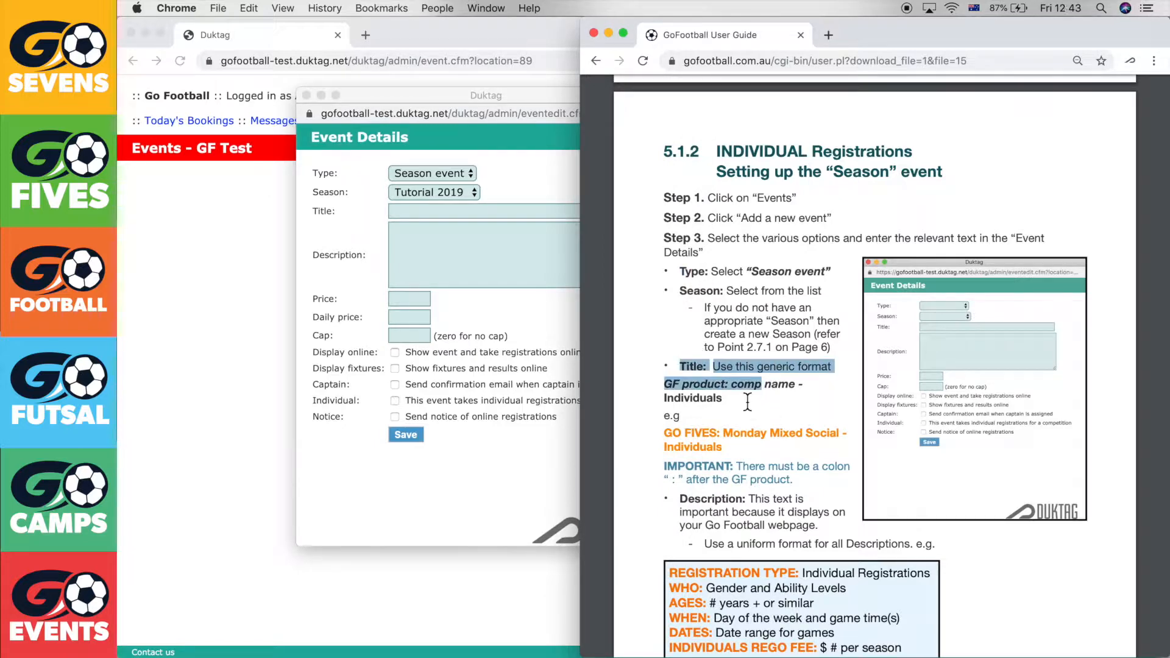
click(747, 400)
drag(663, 384, 735, 390)
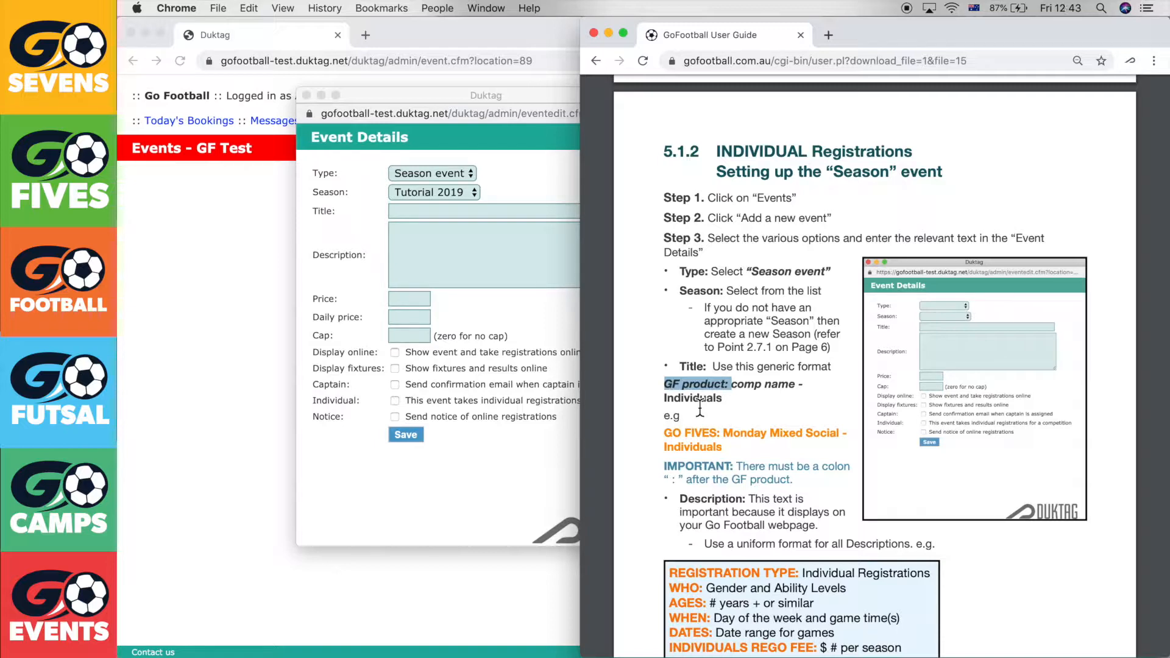
Type the title 'GO SEVENS: Monday Mixed Social - Individuals', following the guide's colon rule
click(482, 221)
drag(511, 96, 372, 101)
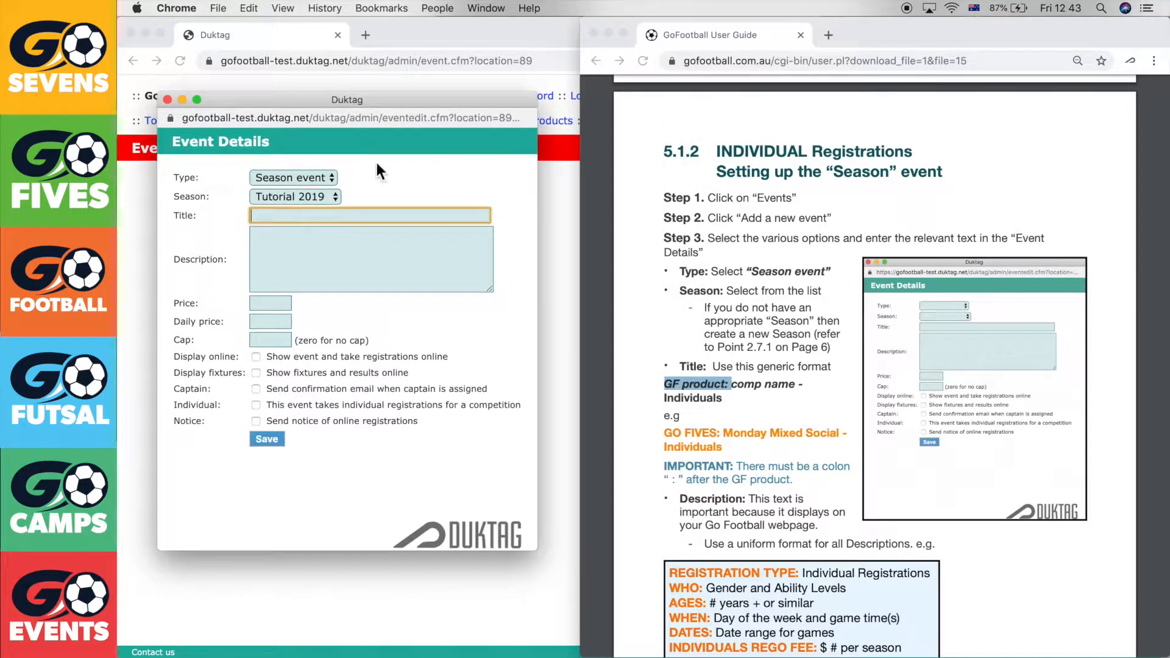
text(GO)
text( SEVE)
text(<)
text(S:)
click(766, 399)
drag(734, 466, 798, 486)
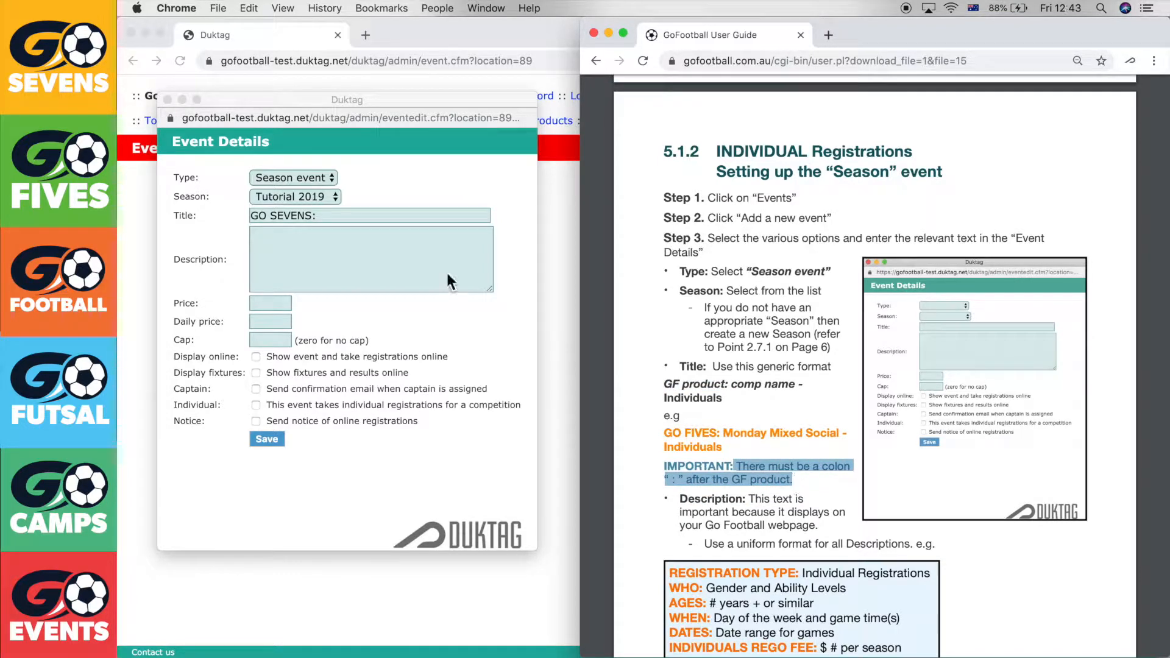
click(408, 214)
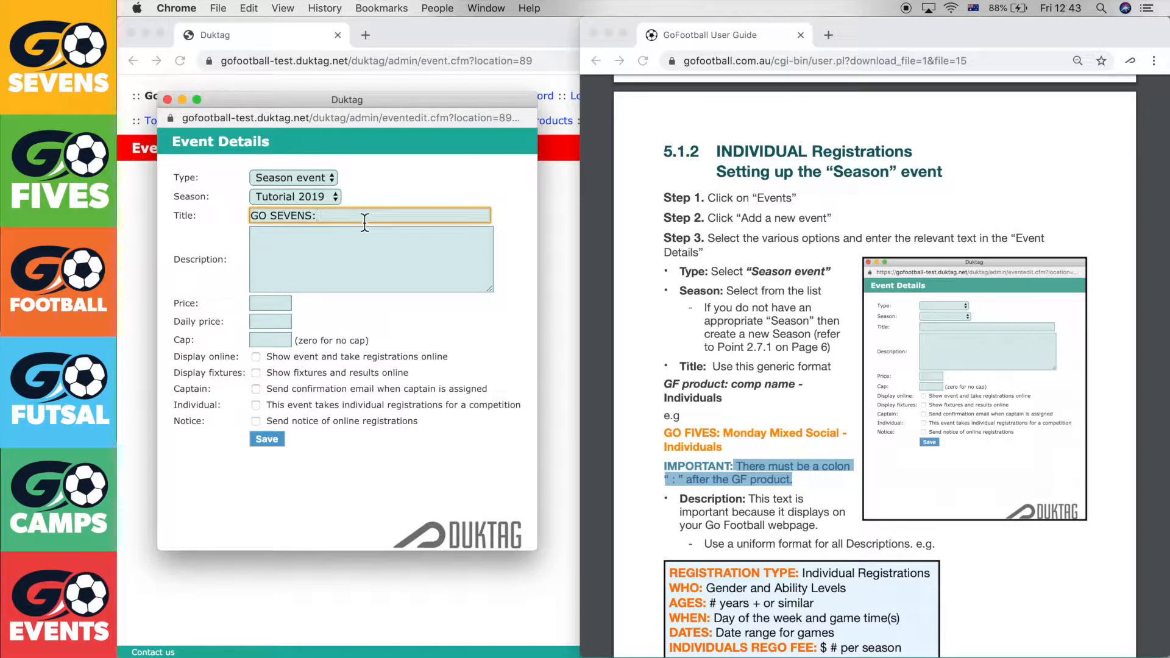
text(Mond)
text(ay Mixed )
text(Social - Individual)
text(s)
click(426, 296)
click(349, 263)
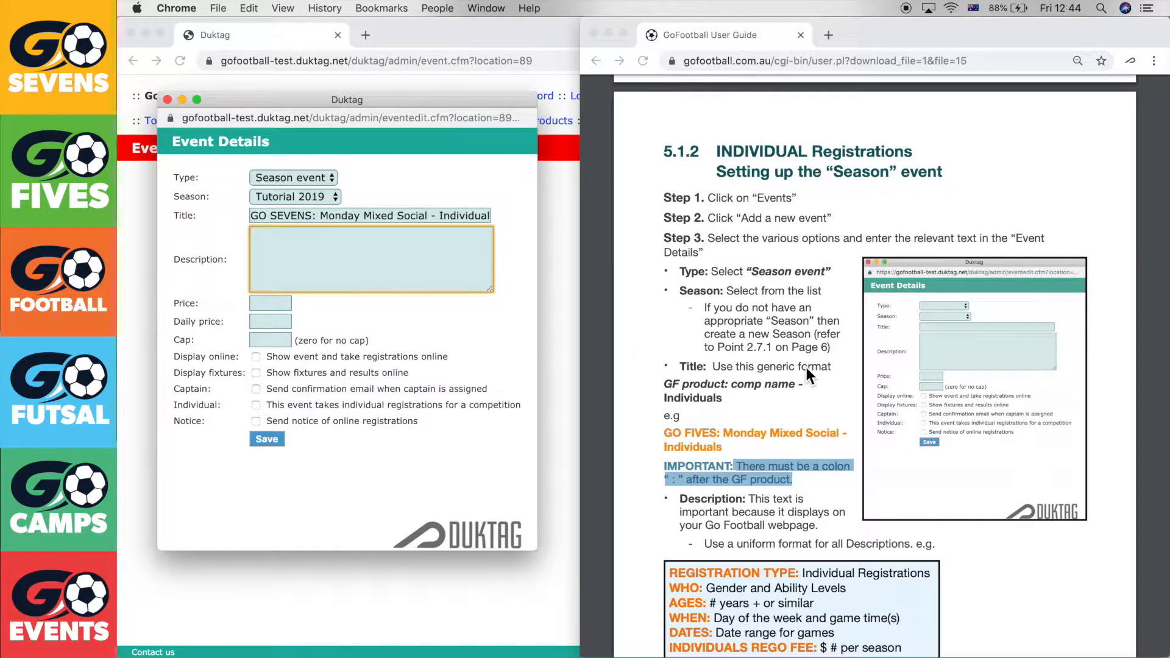
scroll(806, 368, down, 5)
scroll(806, 368, down, 3)
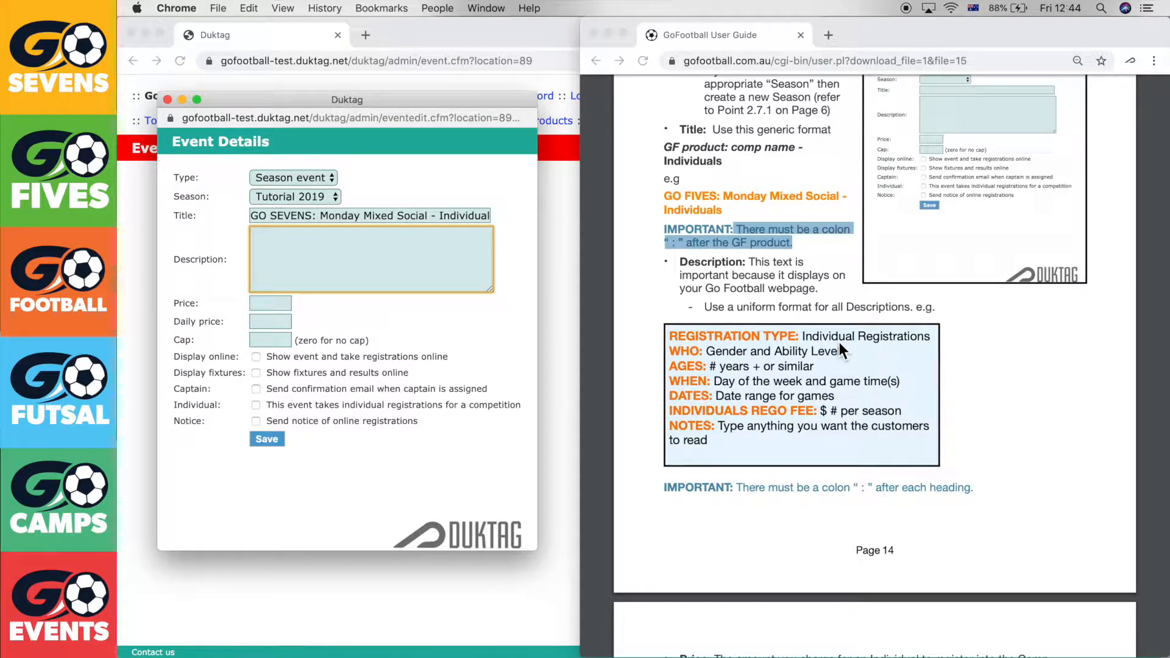
Copy the registration template from the user guide and paste it into the description
click(729, 433)
drag(708, 440, 670, 334)
key(super+c)
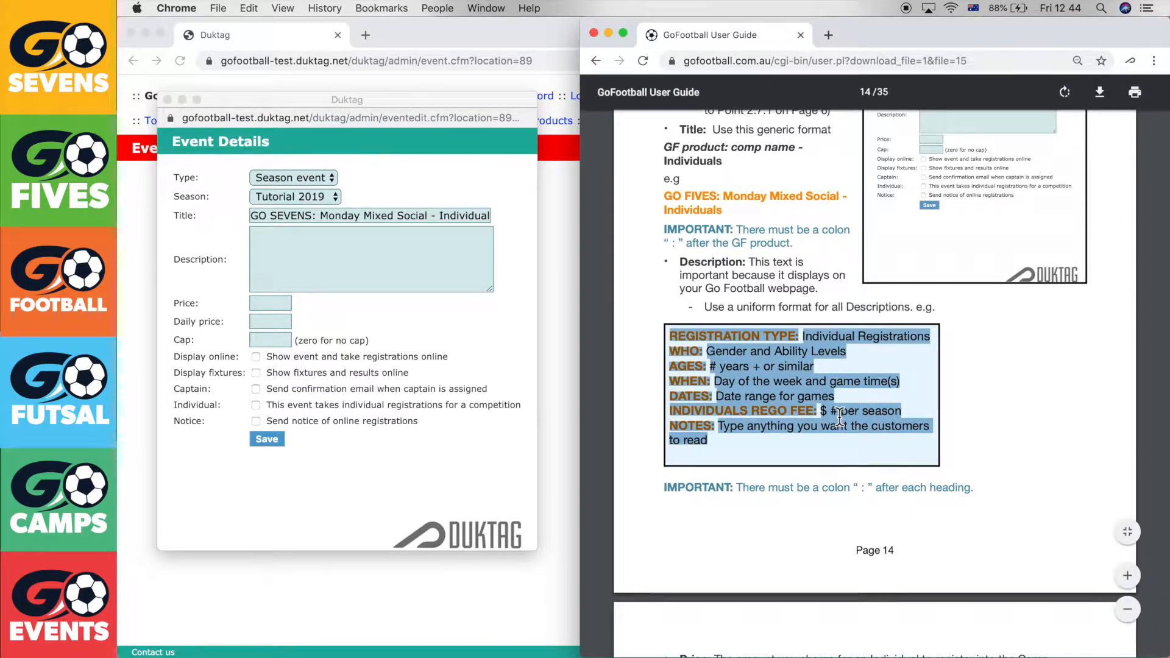
click(360, 251)
key(super+v)
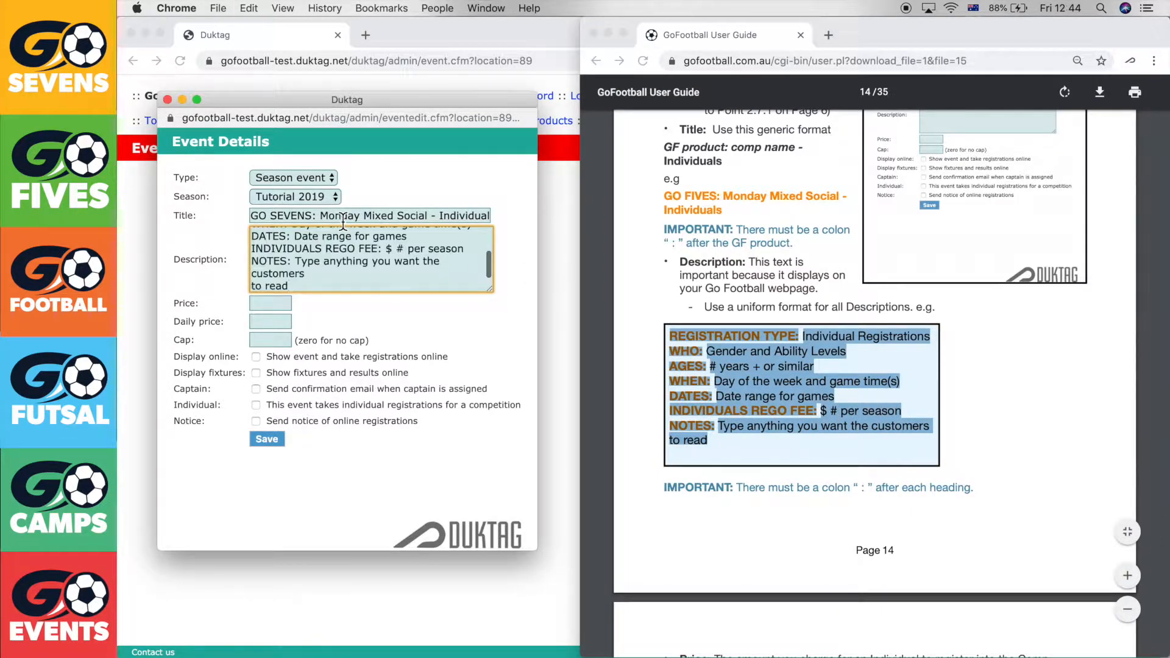
Review the pasted template lines and place the cursor at the end of the WHO line
scroll(336, 283, up, 3)
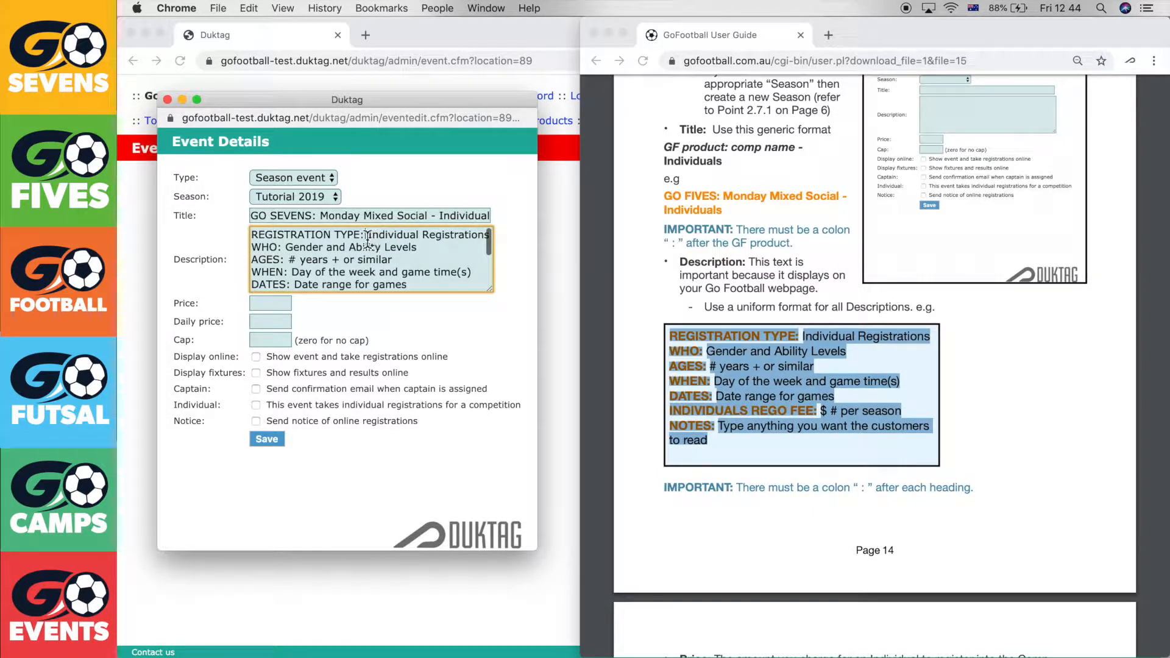
click(285, 260)
click(294, 285)
click(377, 247)
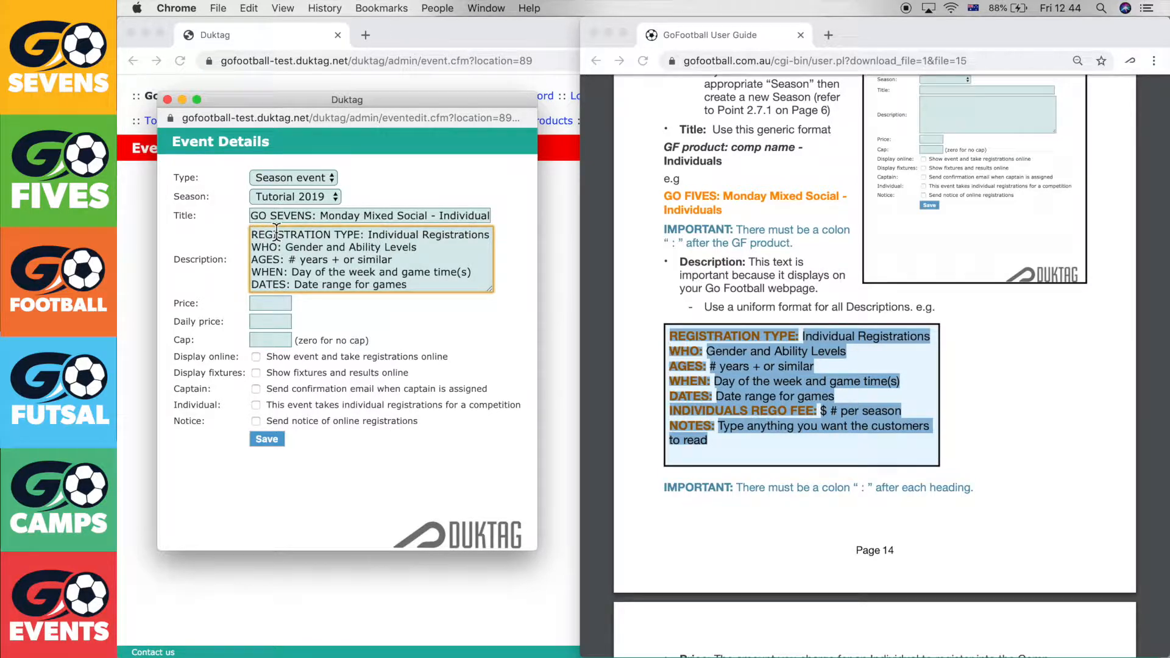
click(449, 247)
Replace WHO with 'Men & Women of Social Ability' and AGES with '16yrs and over'
drag(288, 248, 485, 257)
text(Me)
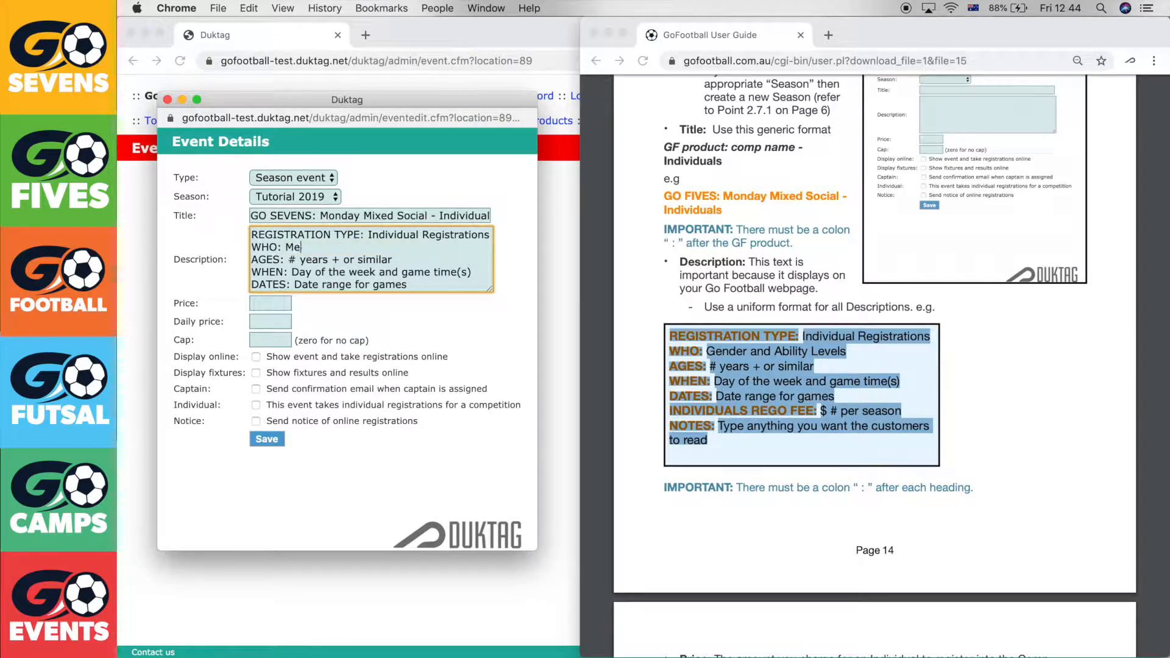
text(n & Women of Social S)
text(bility)
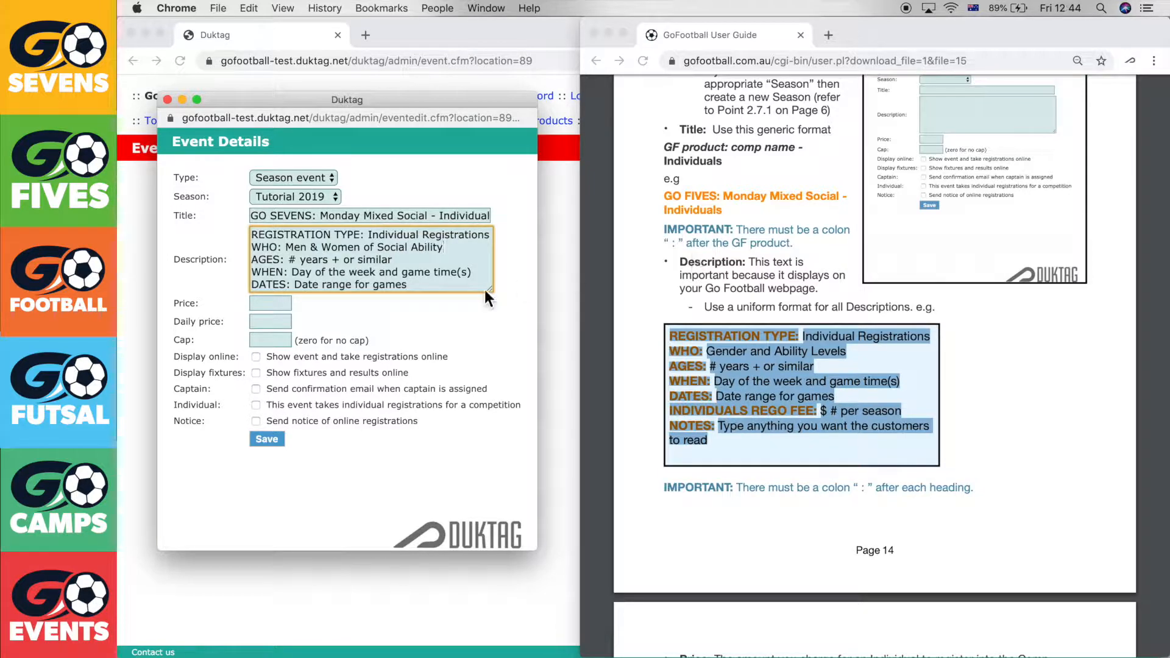
drag(288, 259, 393, 261)
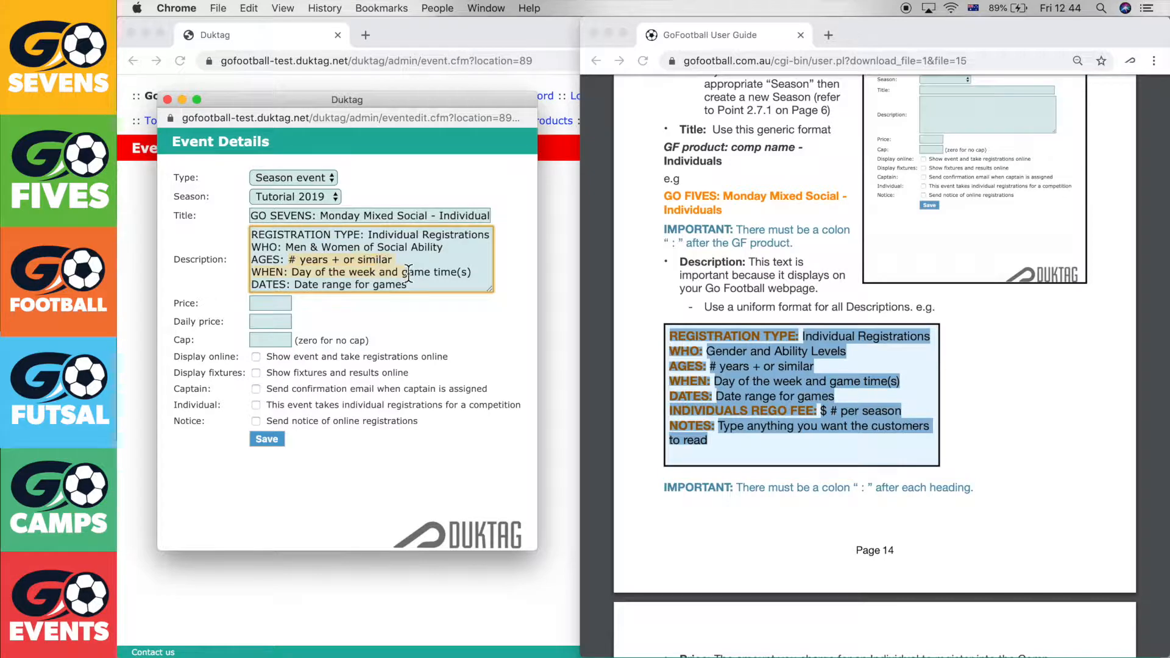
text(16yrs and over)
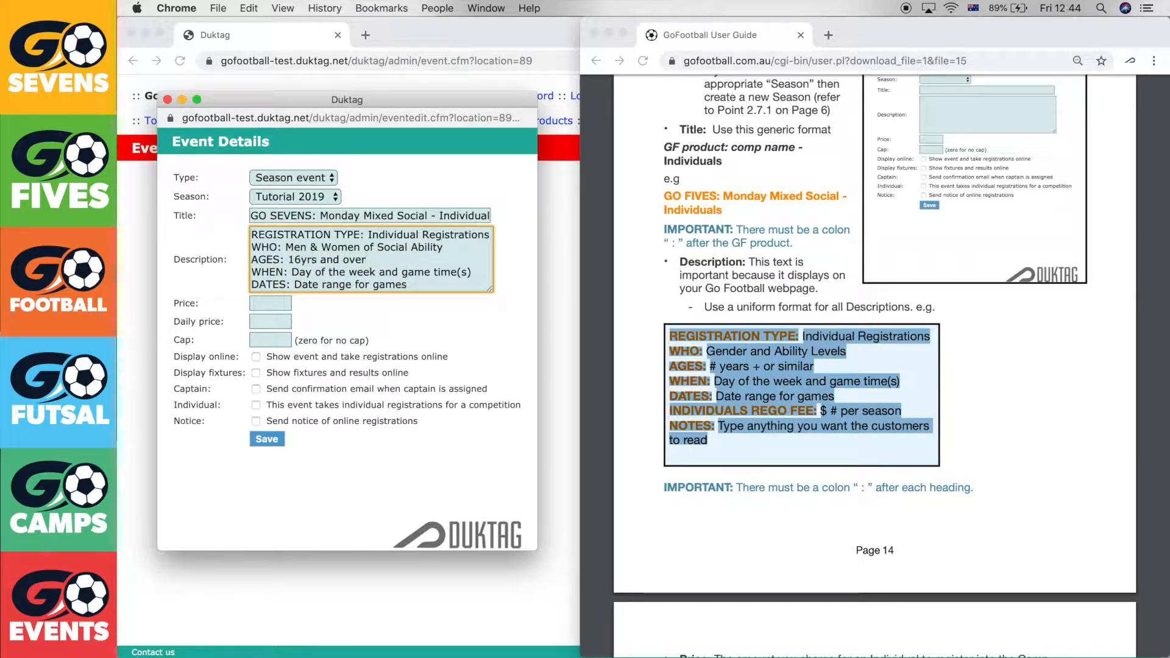
Fill WHEN with 'Mondays at 7/8/9pm' and DATES with '26/08/19 - 26/10/19 INDIVIDUALS'
double_click(302, 272)
drag(319, 279, 478, 275)
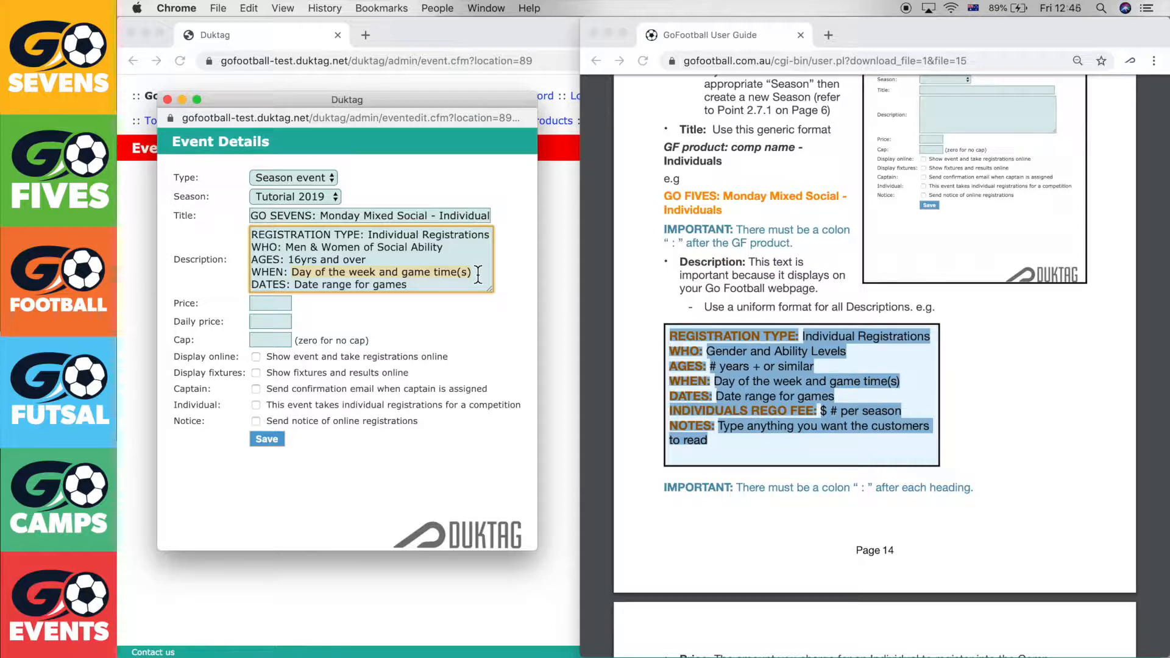
text(Mondays at 7)
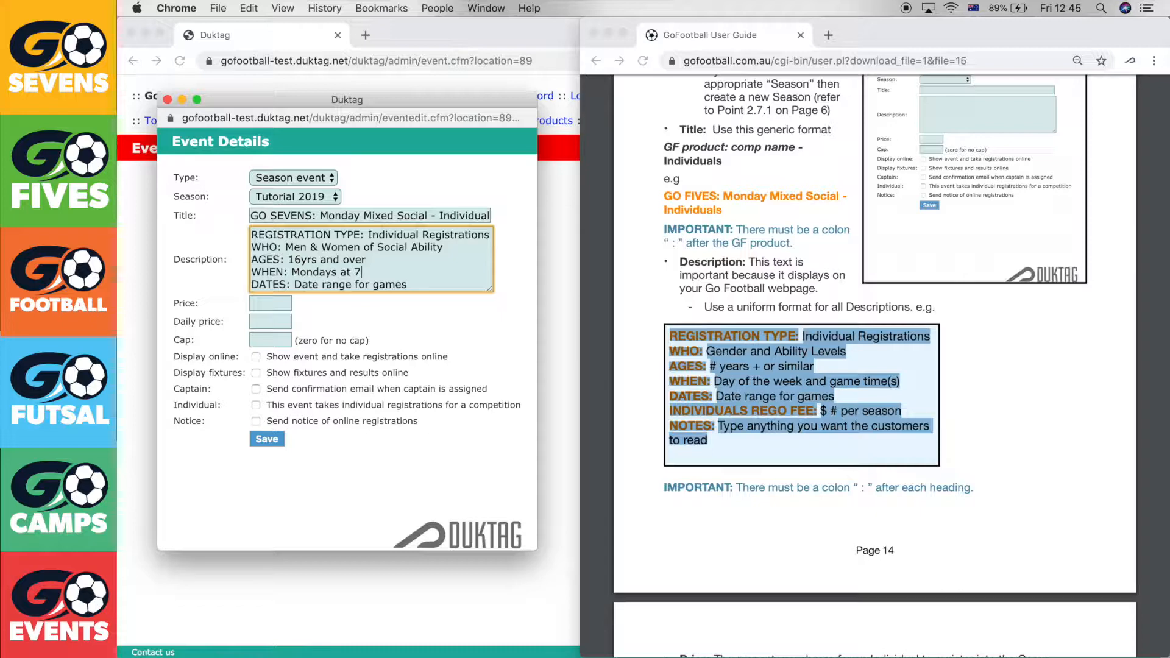
text(/8/9pm)
scroll(411, 268, down, 2)
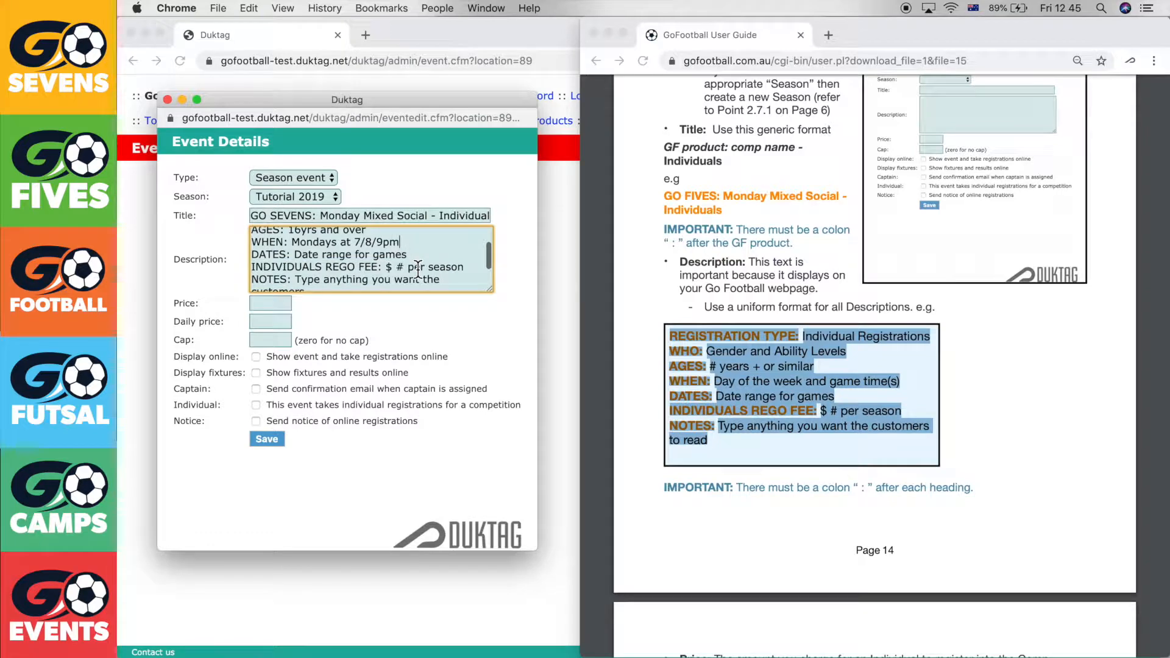
drag(412, 256, 295, 256)
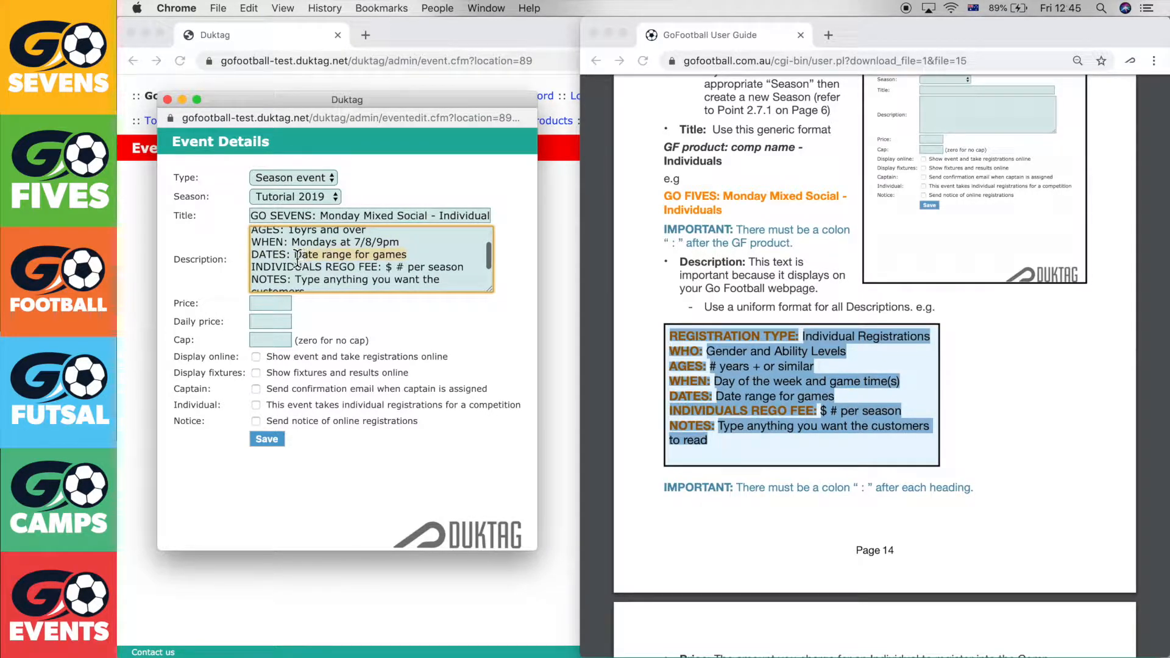
text(26/08/19 - )
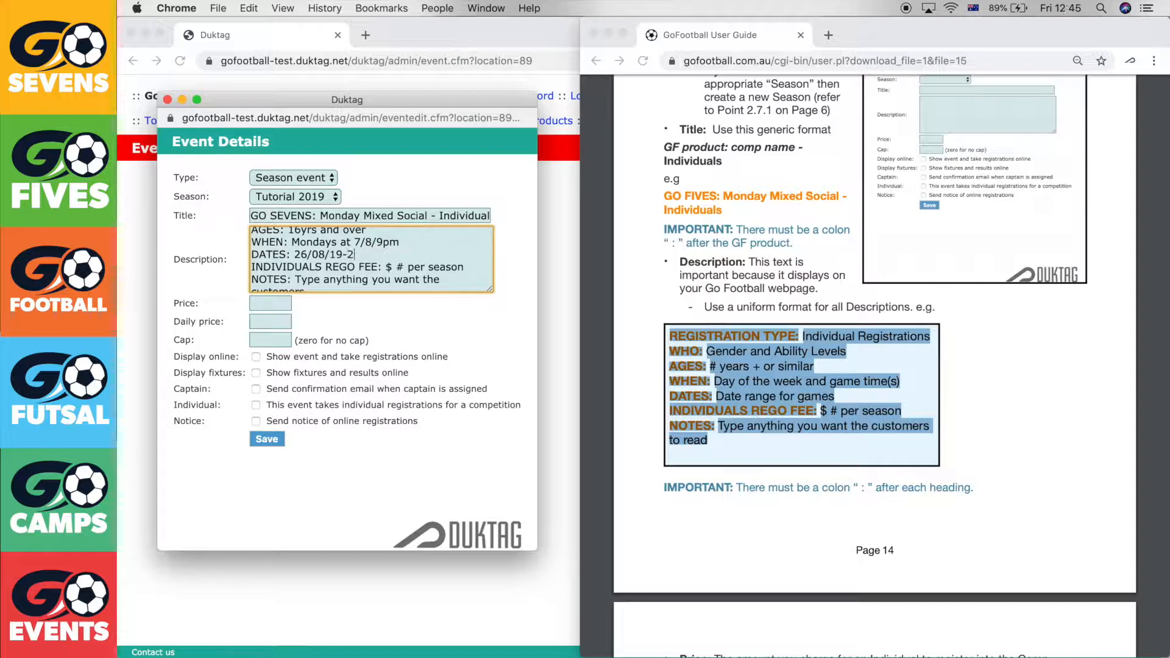
text(26/10/19 INDIVIDUALS)
Fix the spacing in the dates line to 26/08/19 - 26/10/19 and set the rego fee to $ 180
click(344, 255)
click(428, 256)
click(488, 272)
drag(488, 272, 396, 270)
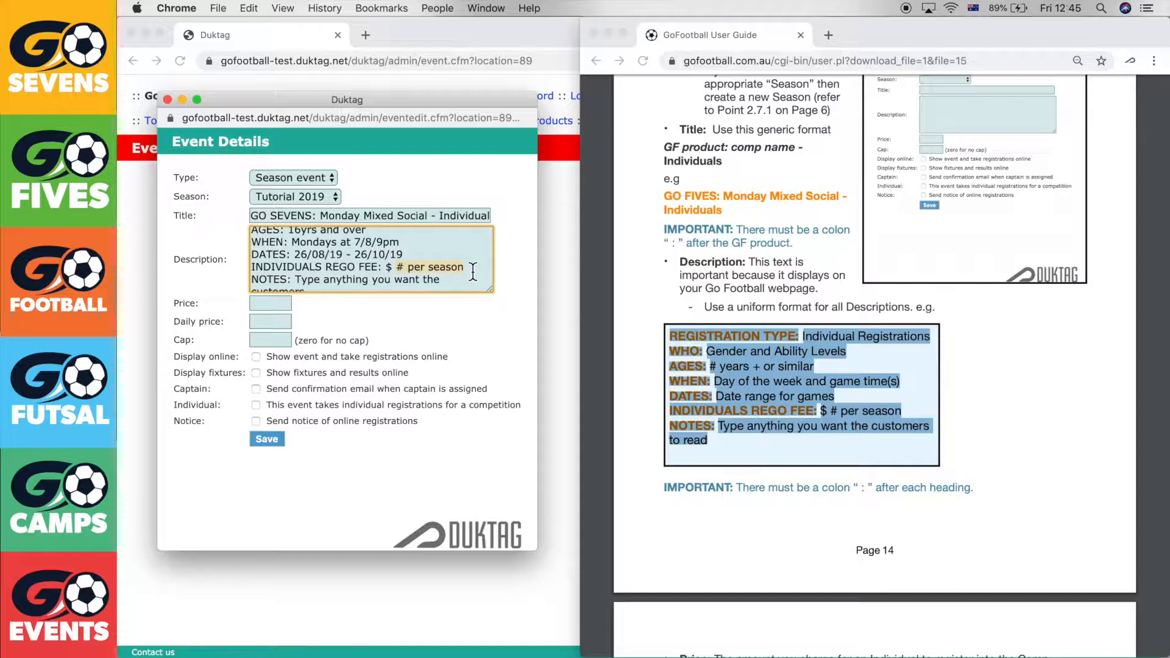
text(180)
Replace the NOTES placeholder with 'Please wear indoor shoes. No studs!'
scroll(477, 261, down, 2)
scroll(478, 261, up, 1)
scroll(477, 261, down, 1)
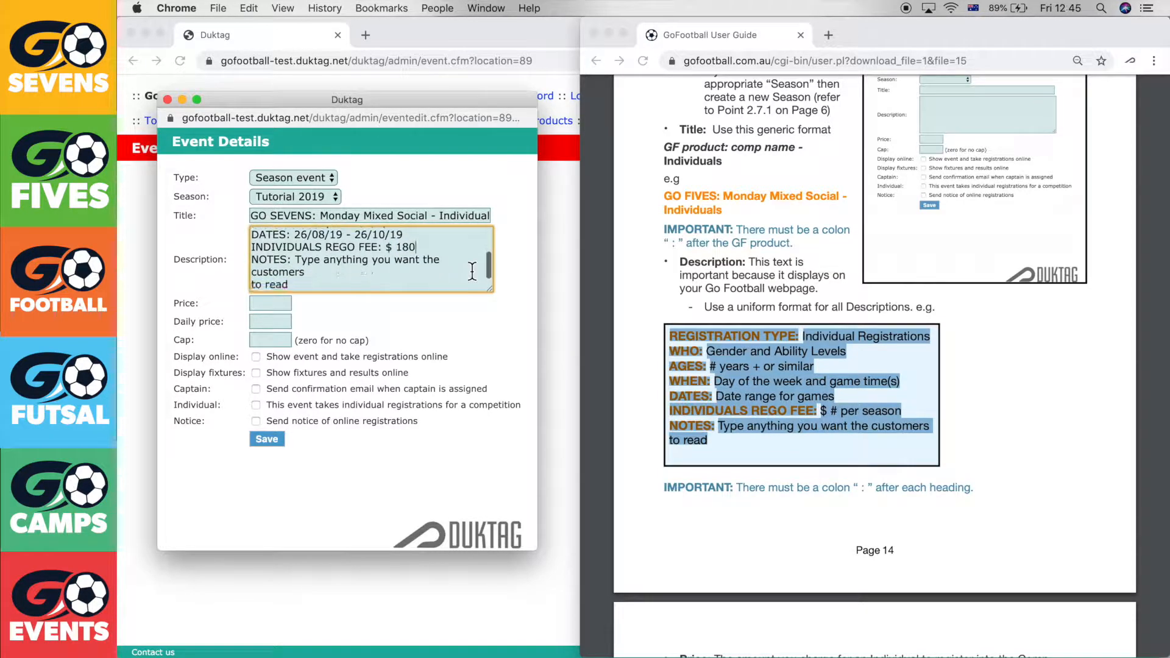
click(369, 274)
drag(305, 272, 296, 260)
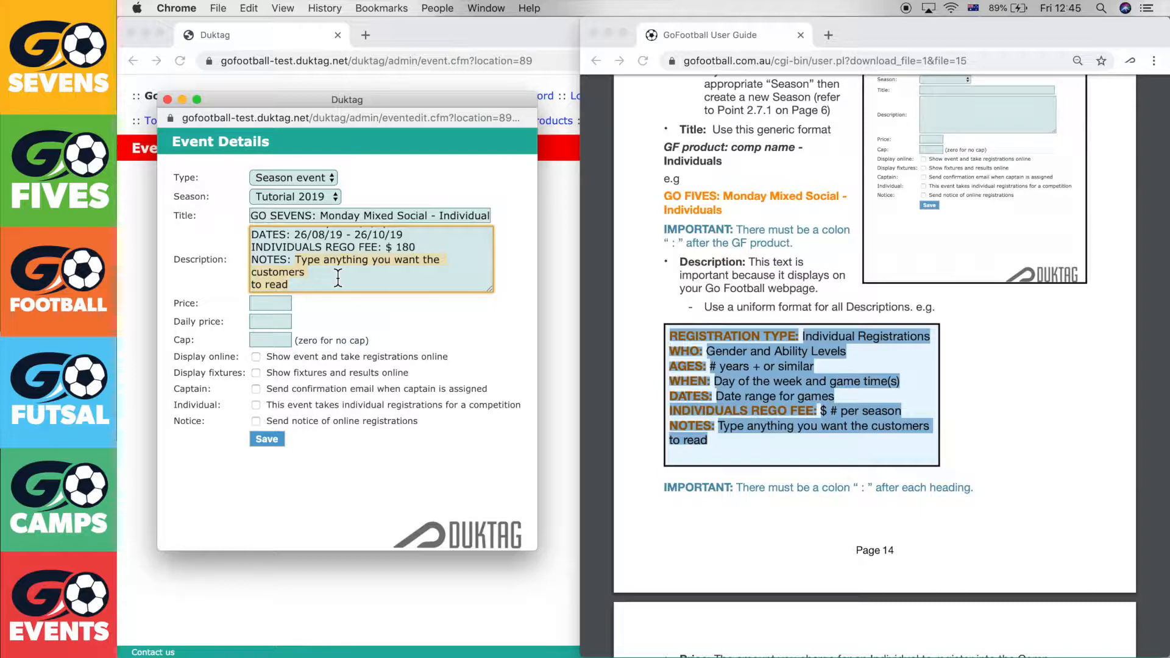
text(Pleas)
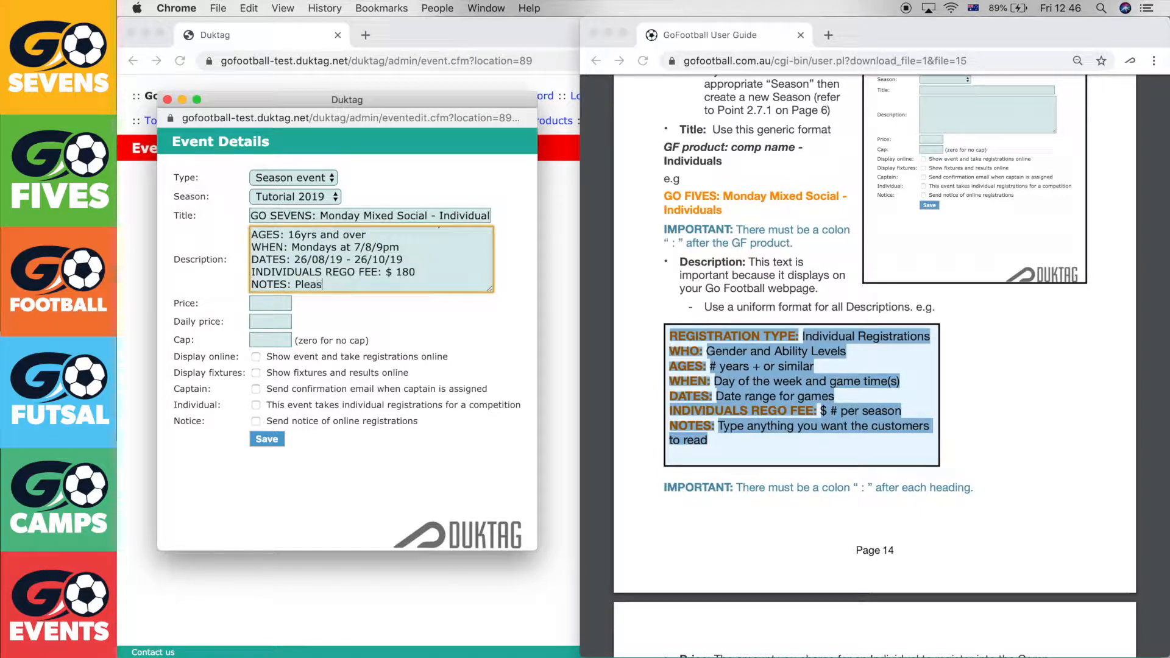
text(e wear in)
key(BackSpace)
text(indoor shoes)
key(BackSpace)
key(BackSpace)
text(. No )
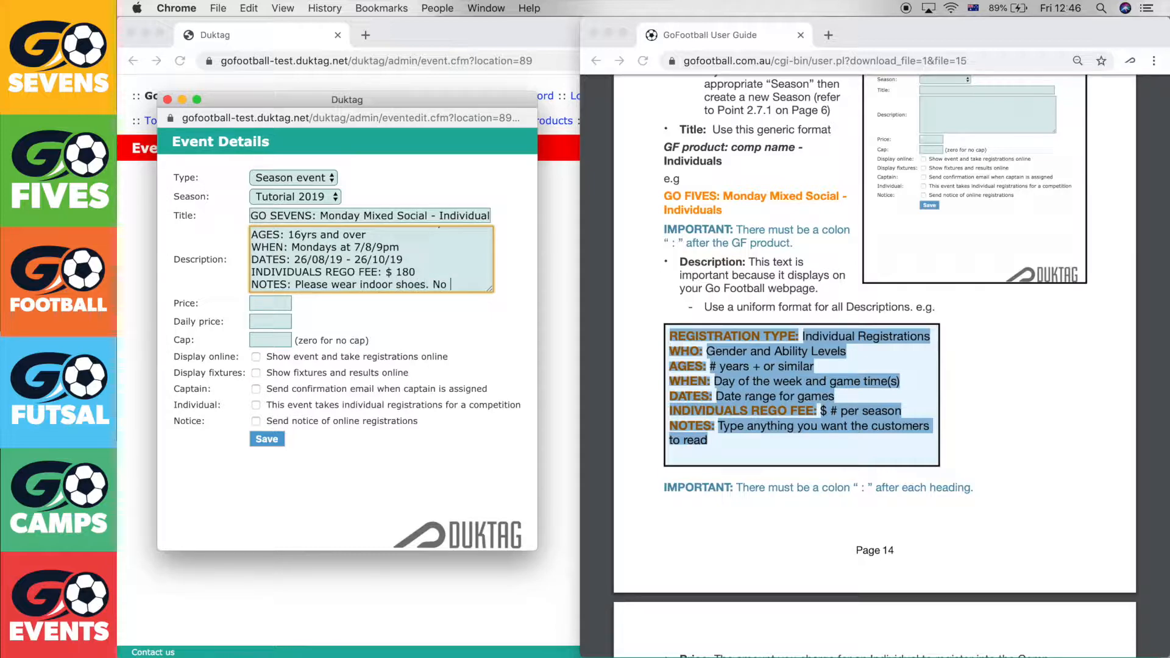
text(studs!)
click(397, 314)
key(Tab)
Read the user guide's Price and Individual Rego Fee instructions
scroll(839, 261, down, 3)
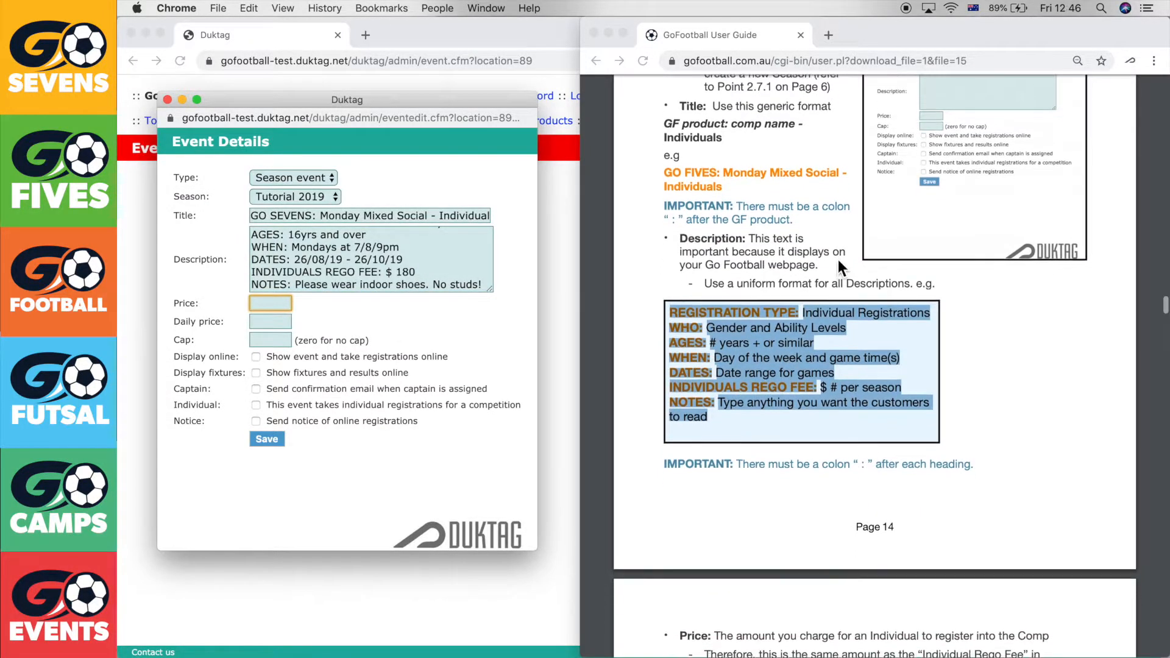
scroll(838, 262, down, 10)
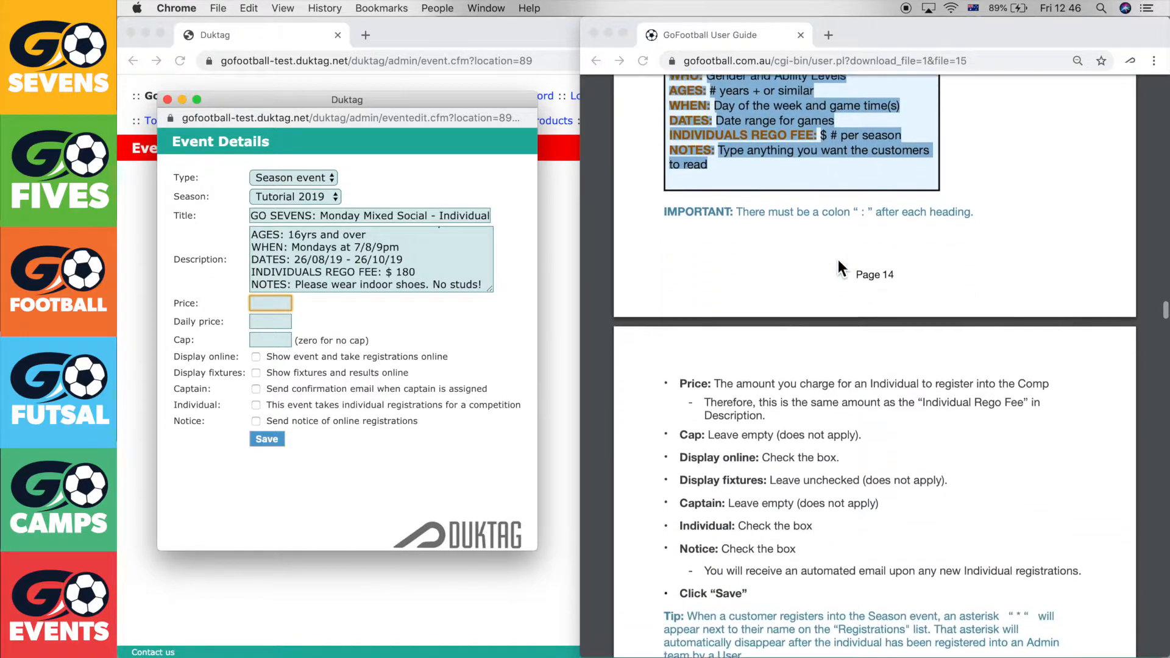
scroll(838, 259, down, 2)
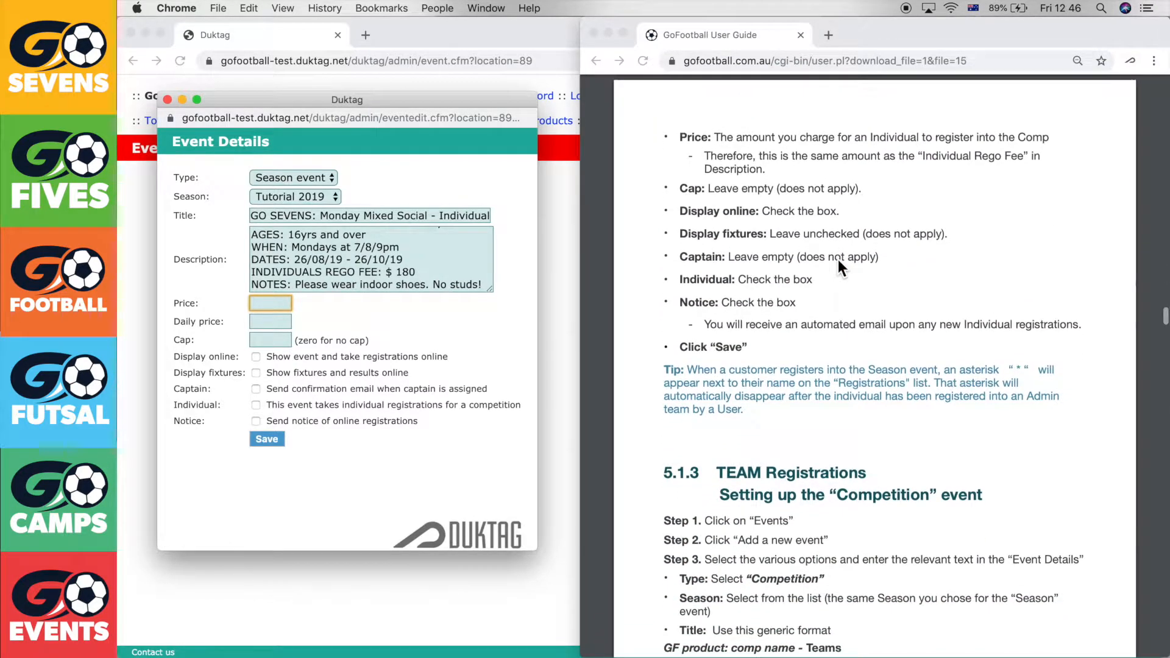
click(767, 152)
drag(713, 139, 927, 138)
click(822, 137)
click(928, 139)
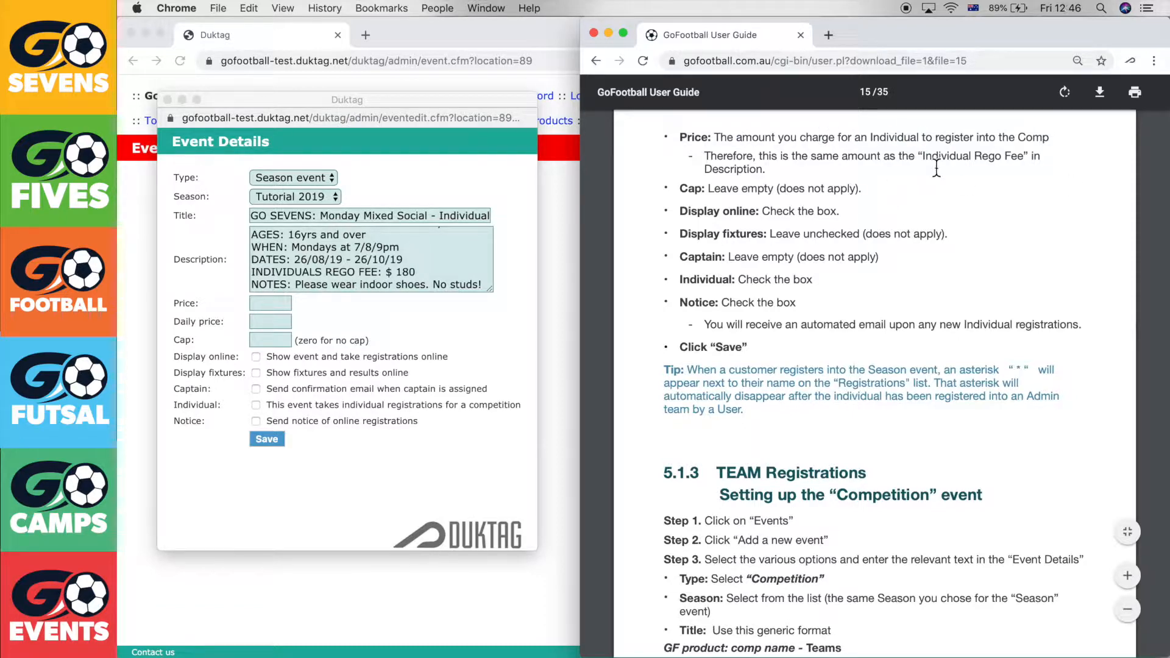
drag(919, 157, 1030, 159)
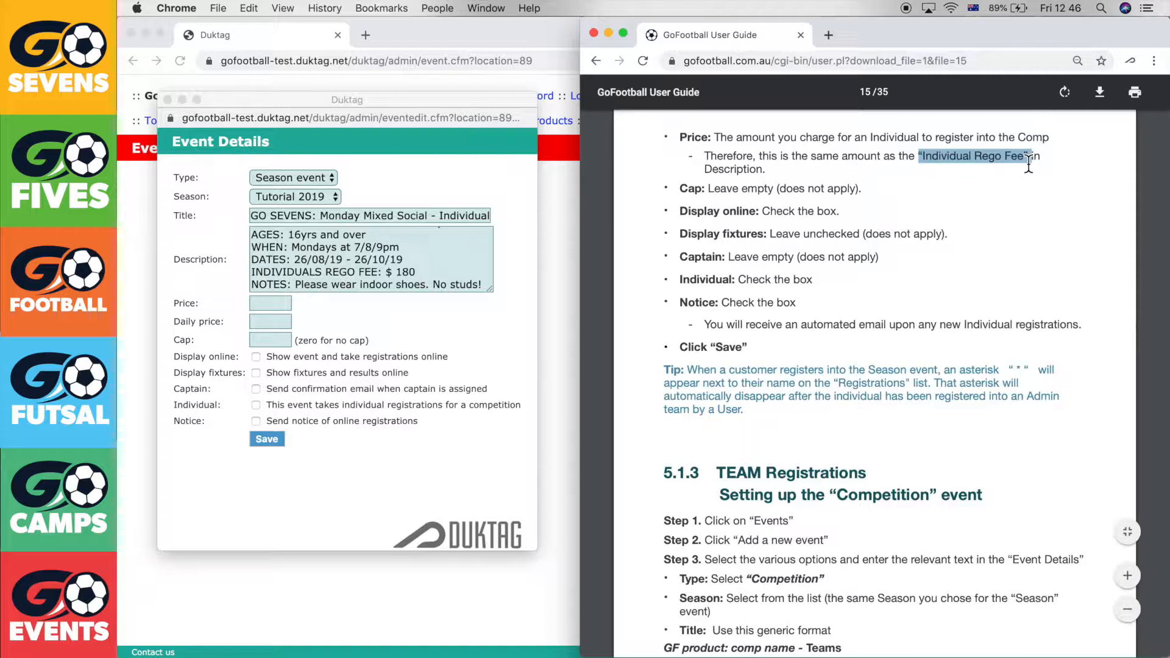
click(922, 190)
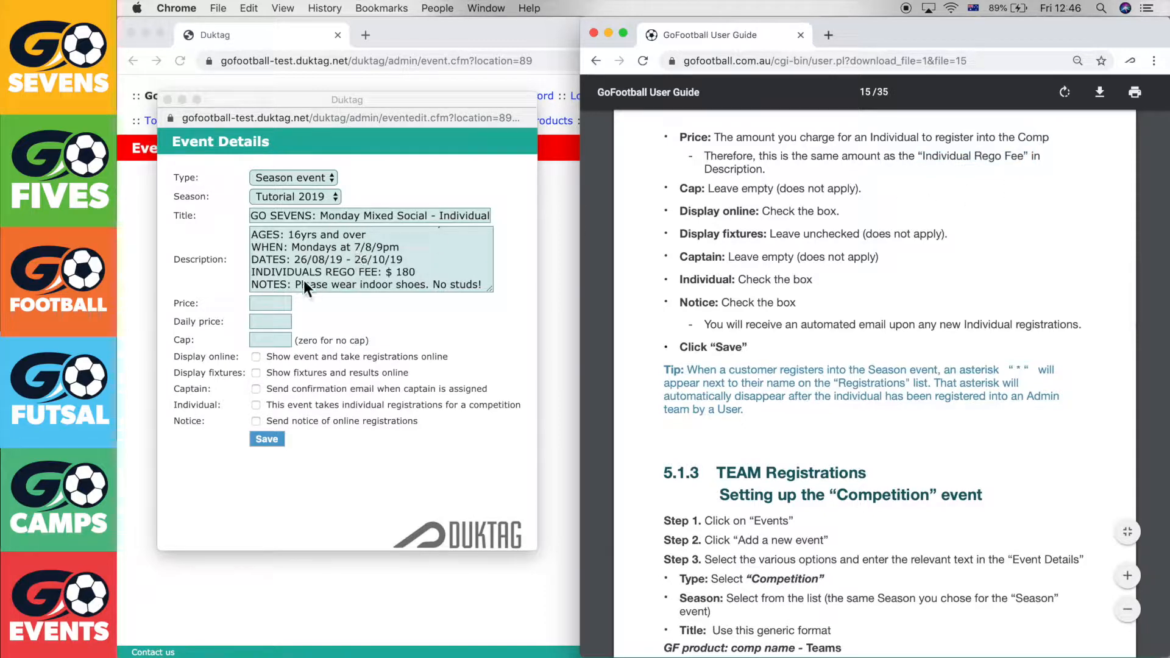
Enter price 180, daily price 0 and cap 0, and tick Display online and Individual
click(279, 277)
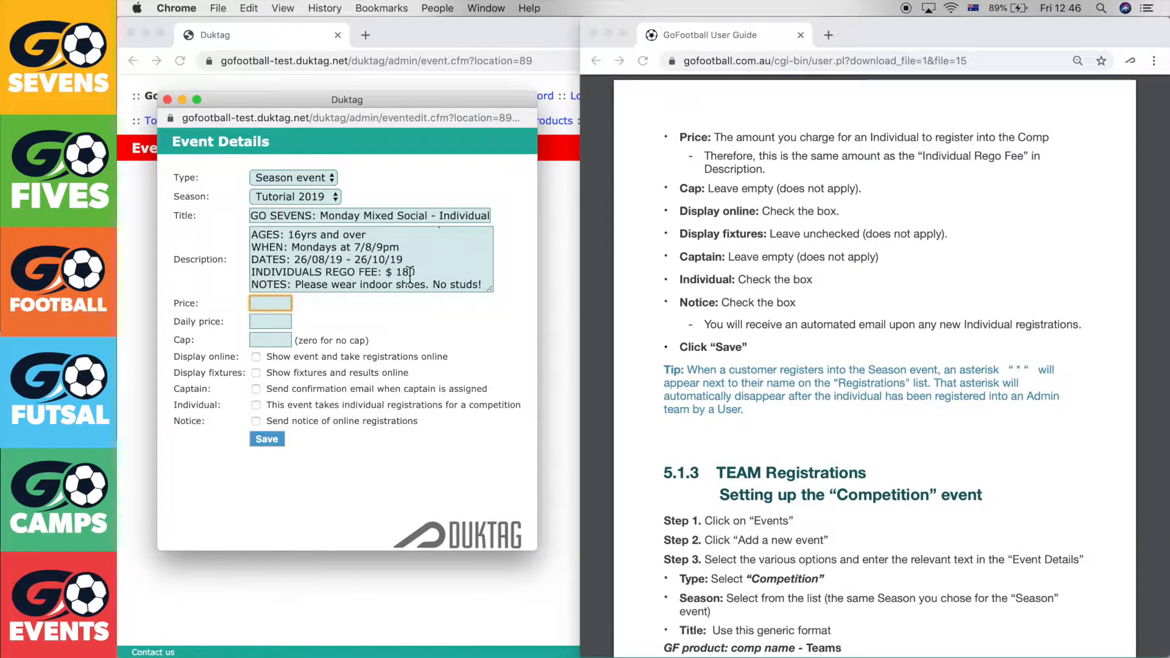
text(180)
click(392, 336)
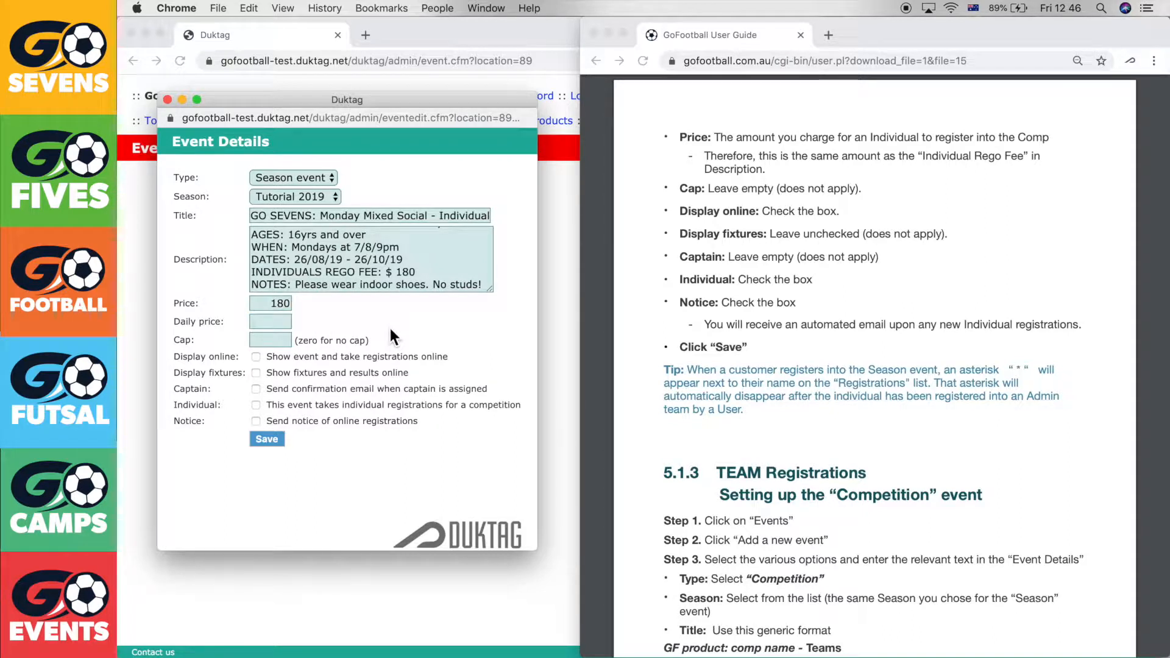
click(279, 324)
text(0)
click(316, 315)
click(273, 340)
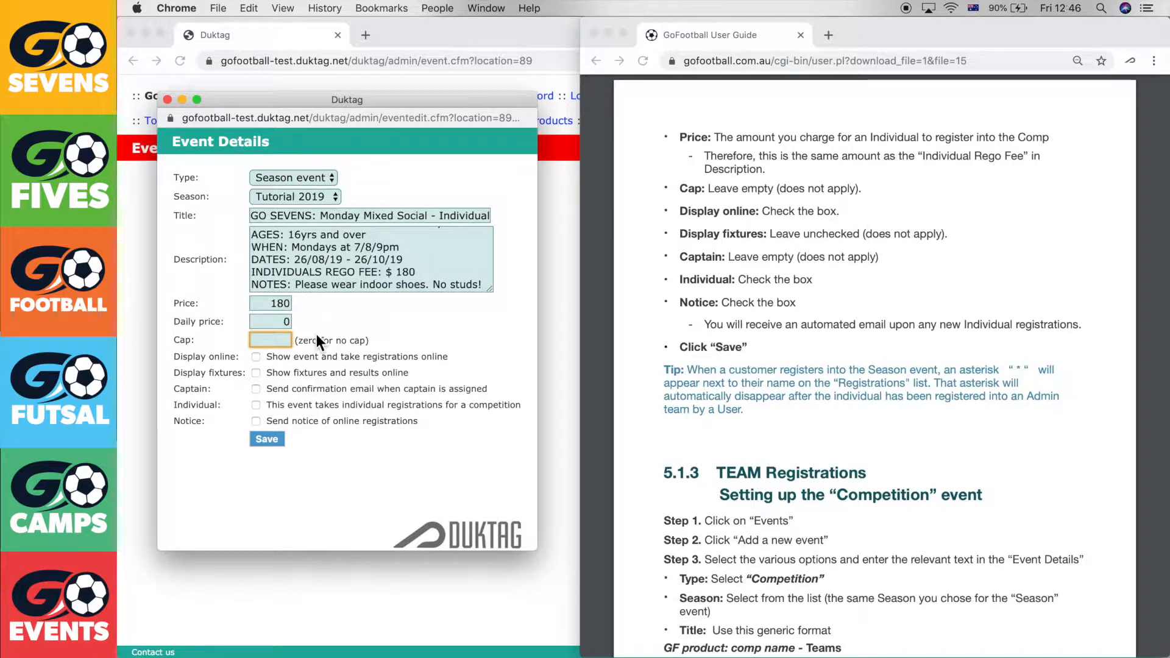
click(347, 312)
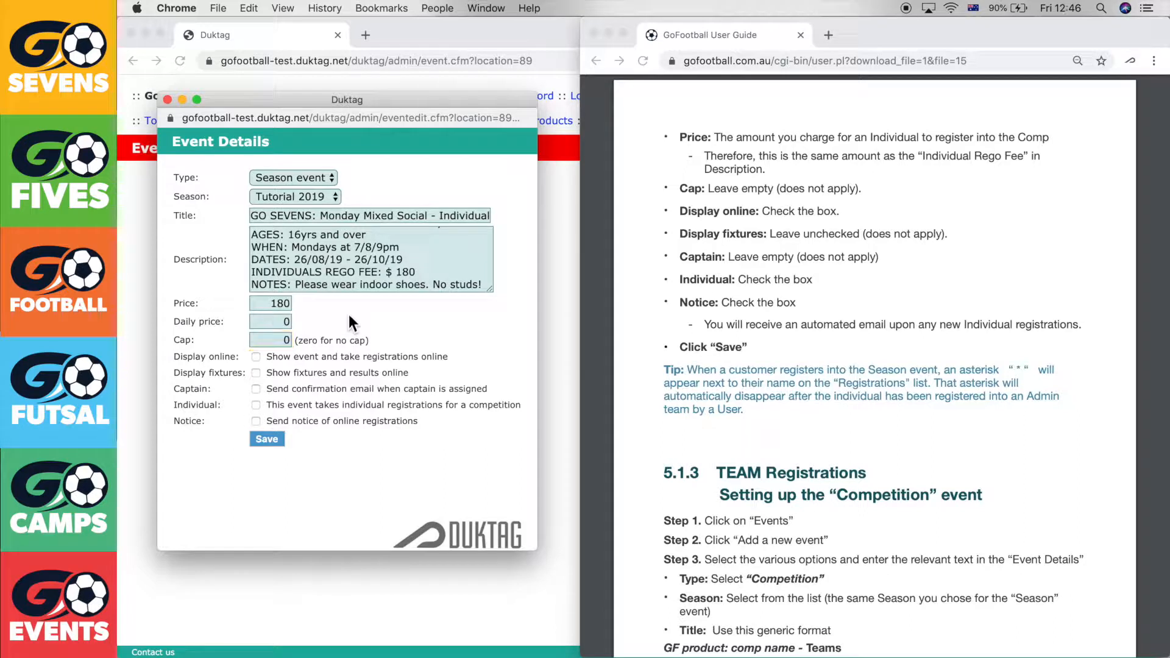
click(257, 357)
Tick the Notice checkbox and save the Individuals season event
click(256, 421)
click(267, 439)
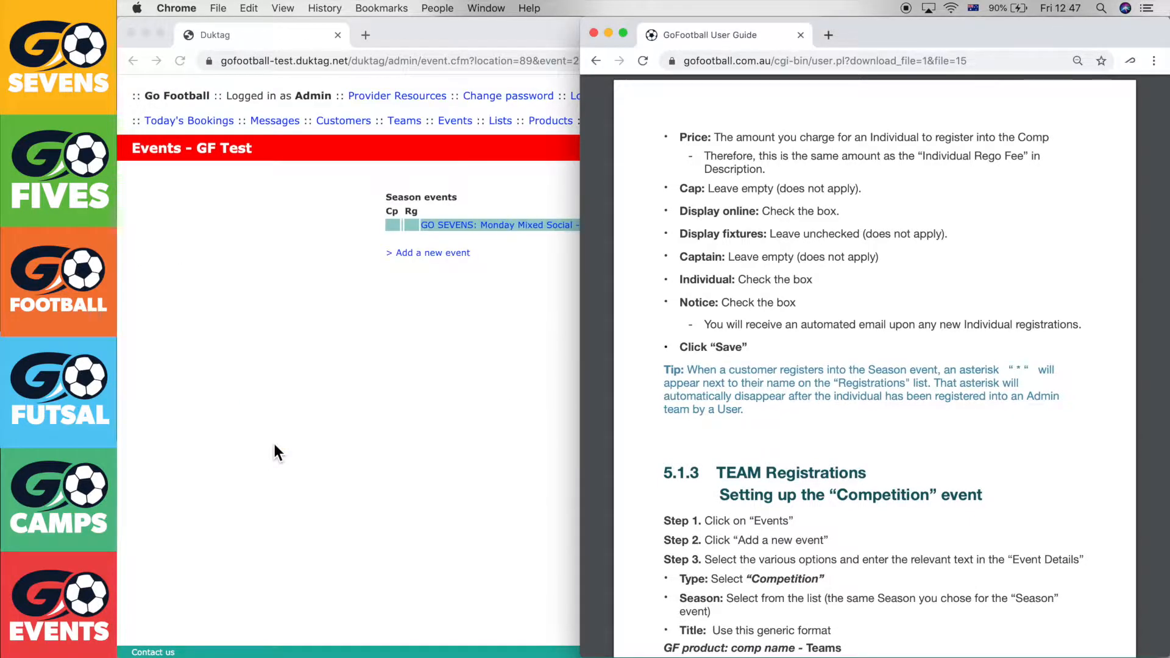
click(507, 316)
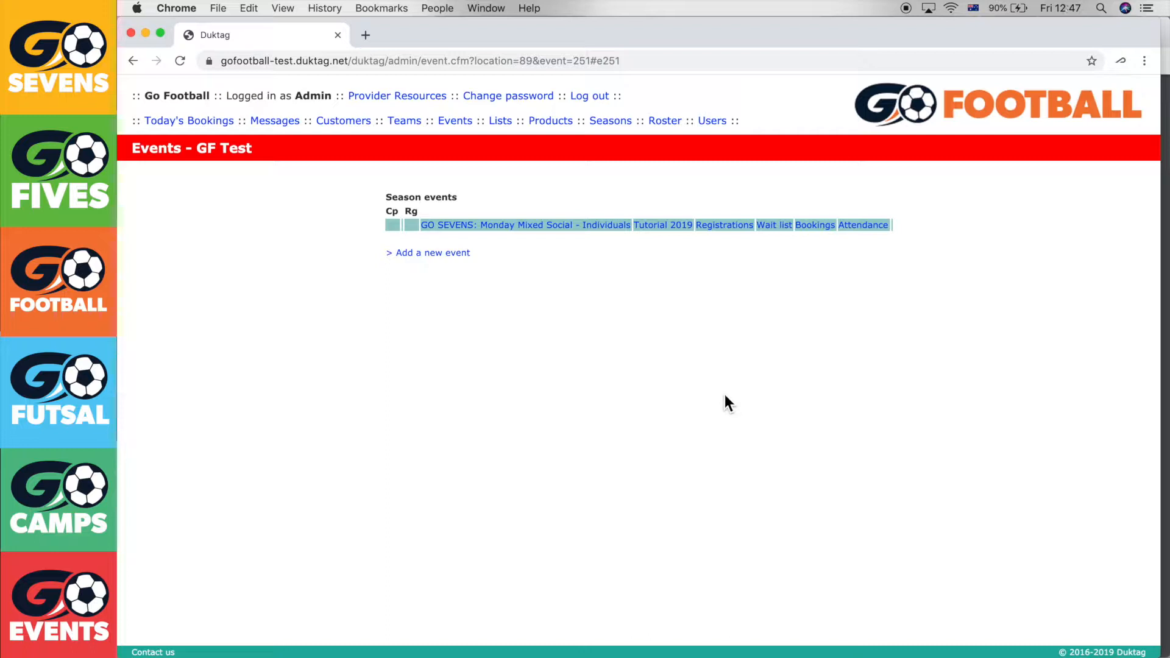
Review the user guide's Team Registrations section alongside the Duktag events page
click(1165, 108)
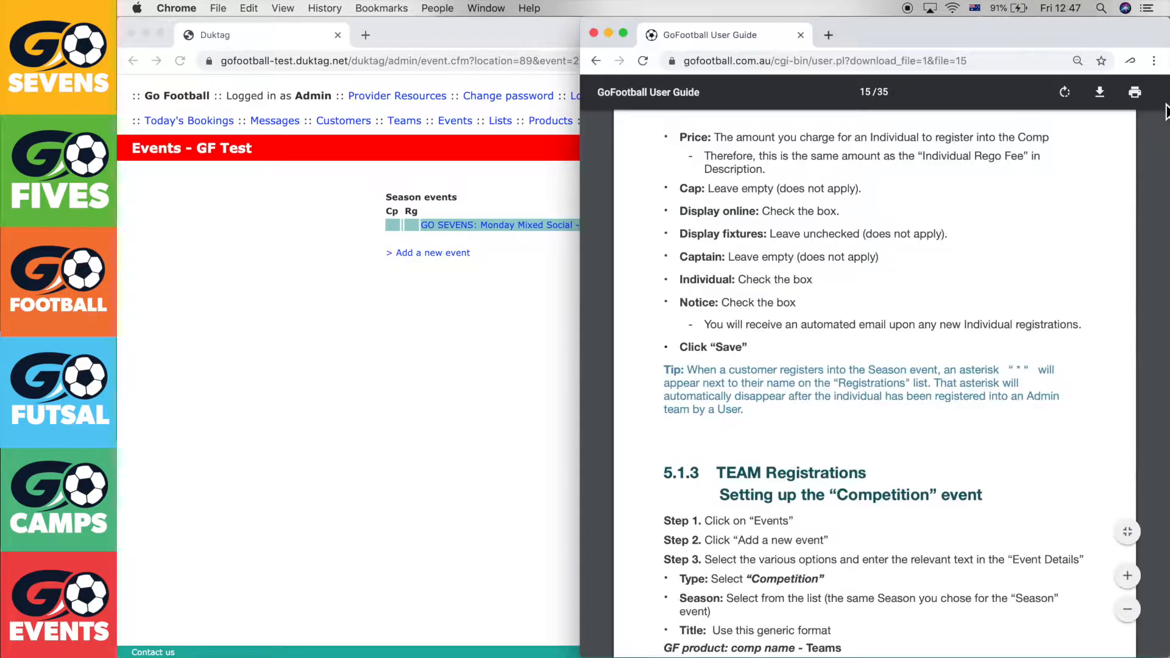
scroll(900, 410, down, 5)
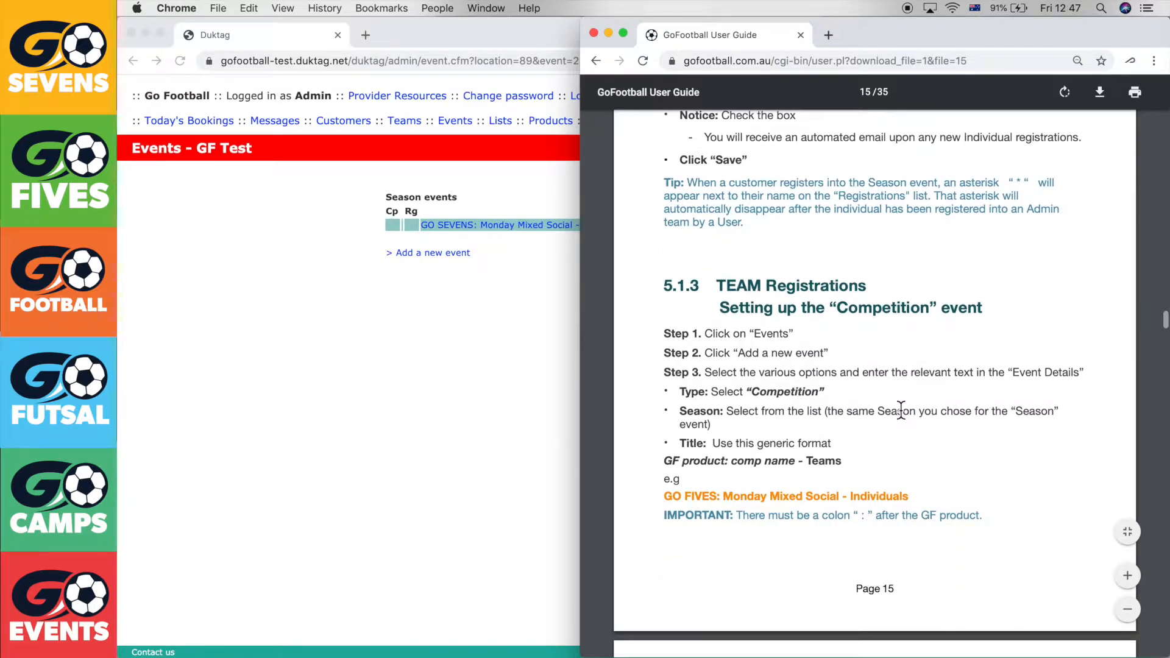
scroll(900, 410, down, 5)
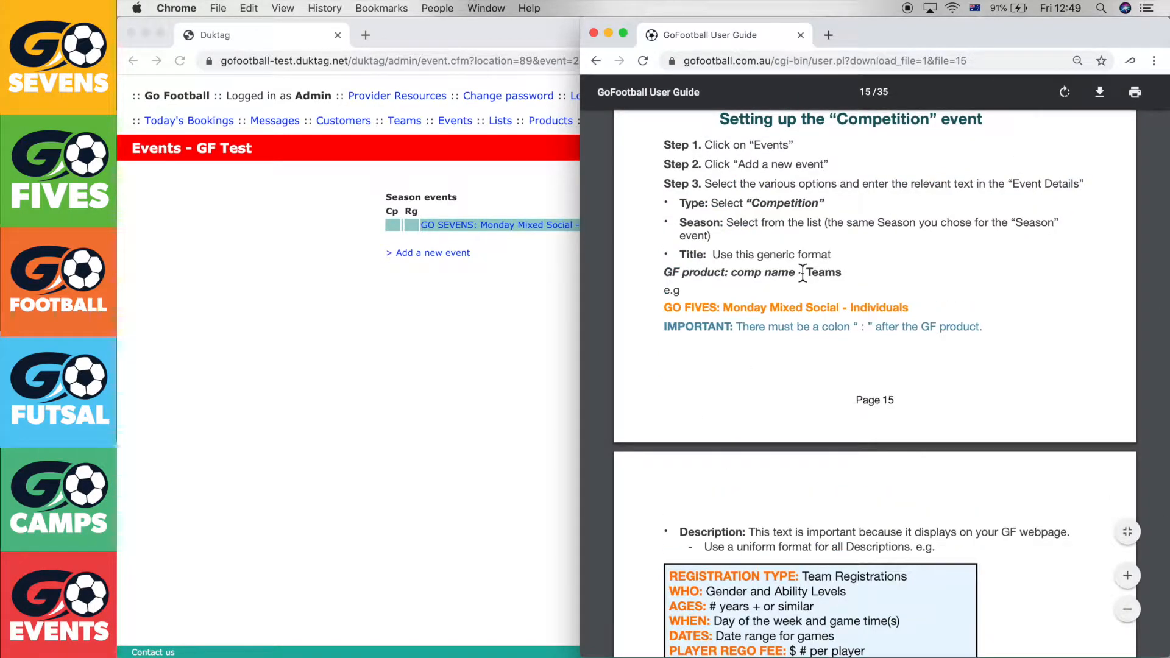
scroll(802, 272, up, 1)
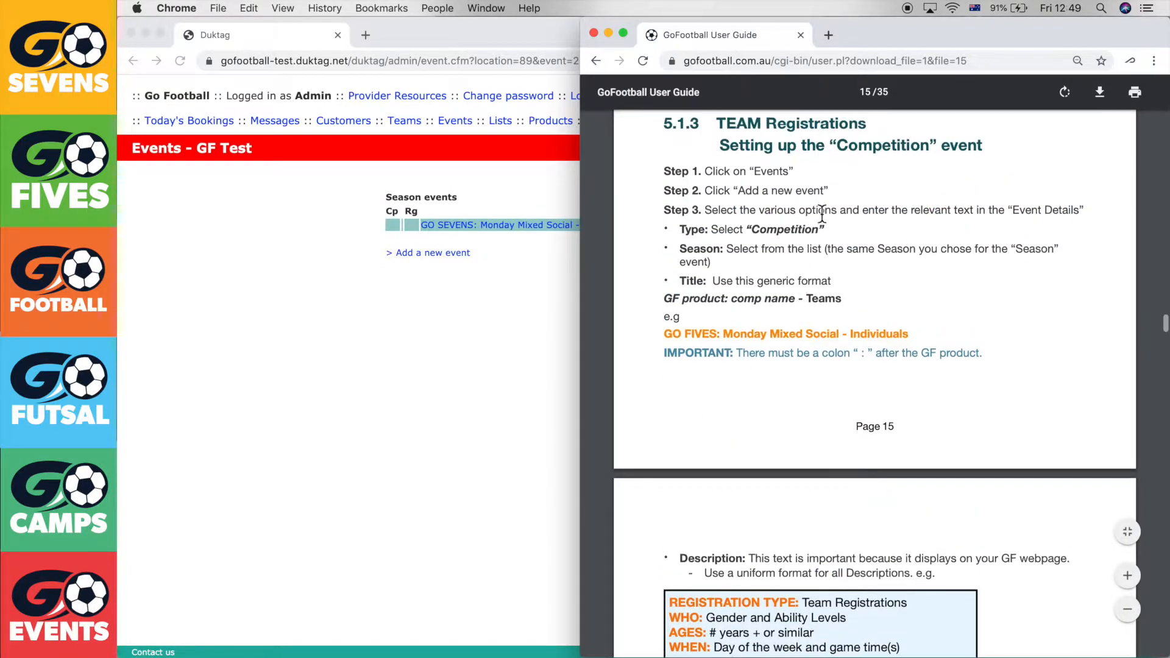
click(510, 408)
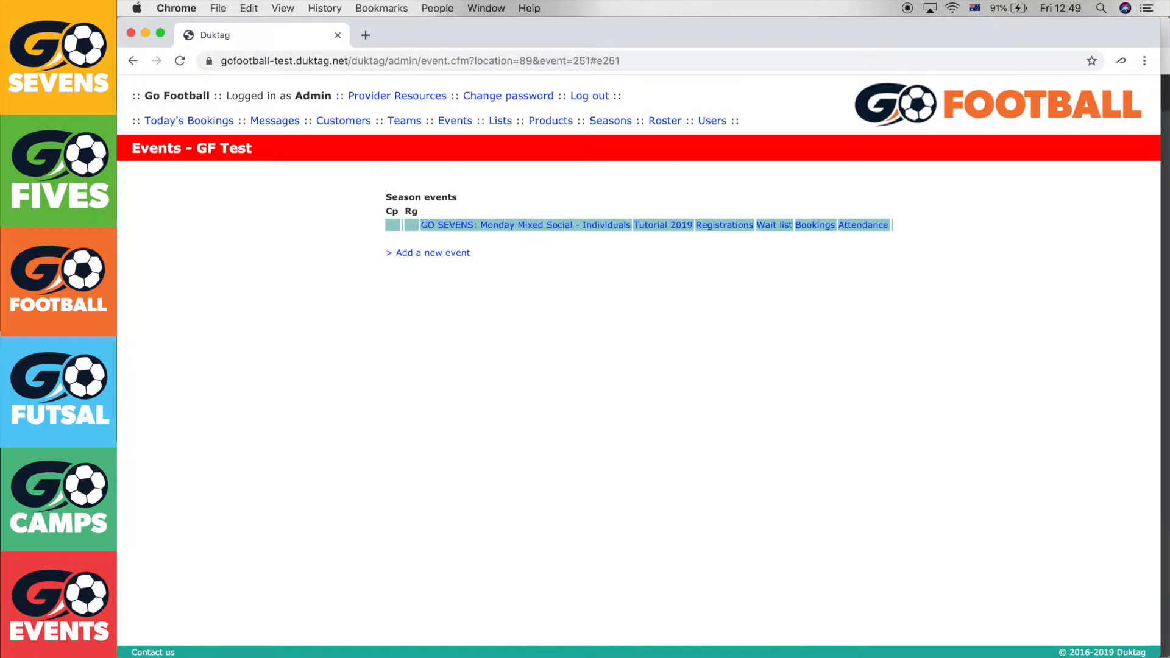
click(1164, 76)
scroll(967, 263, up, 10)
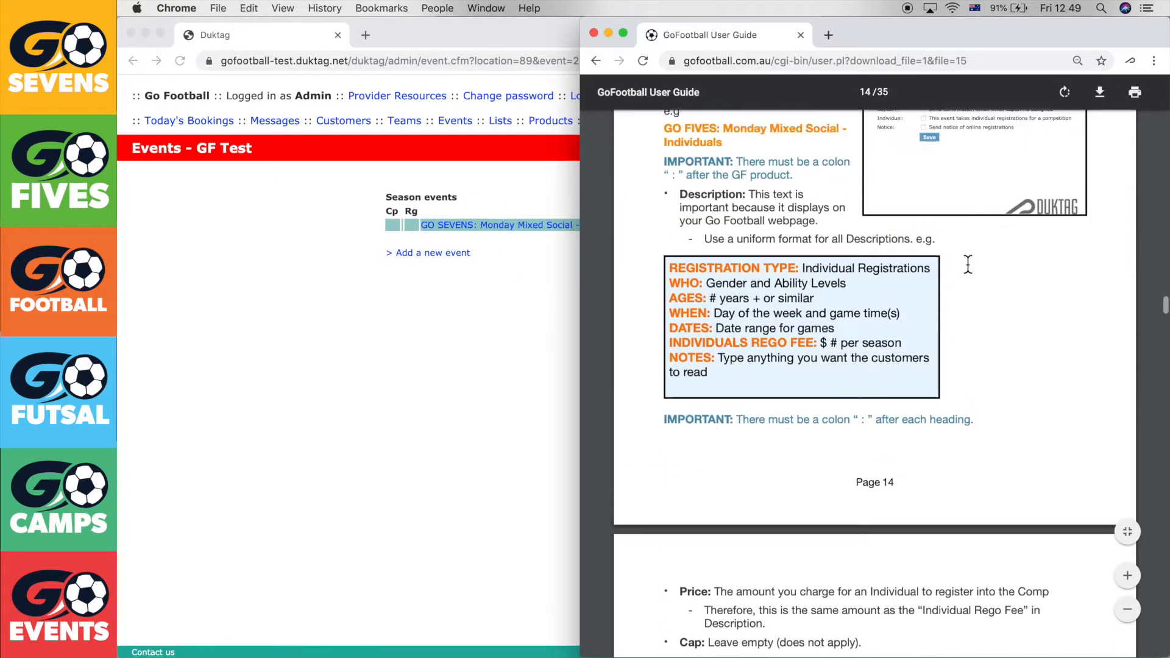
scroll(967, 263, up, 8)
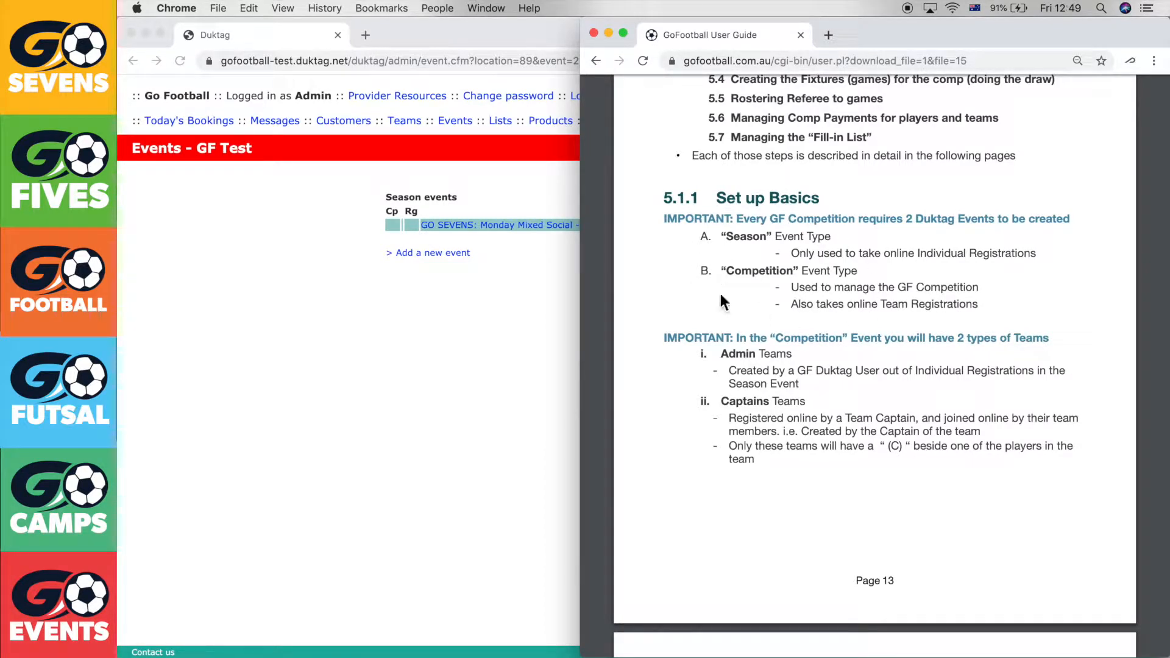
scroll(736, 289, down, 20)
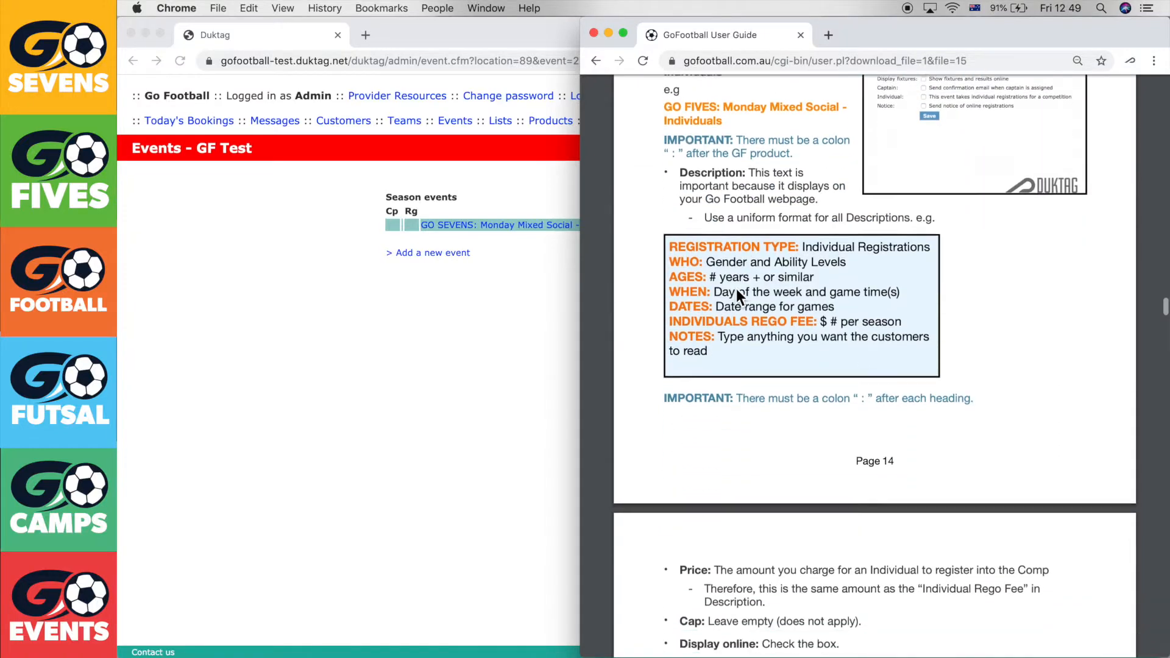
scroll(736, 288, down, 10)
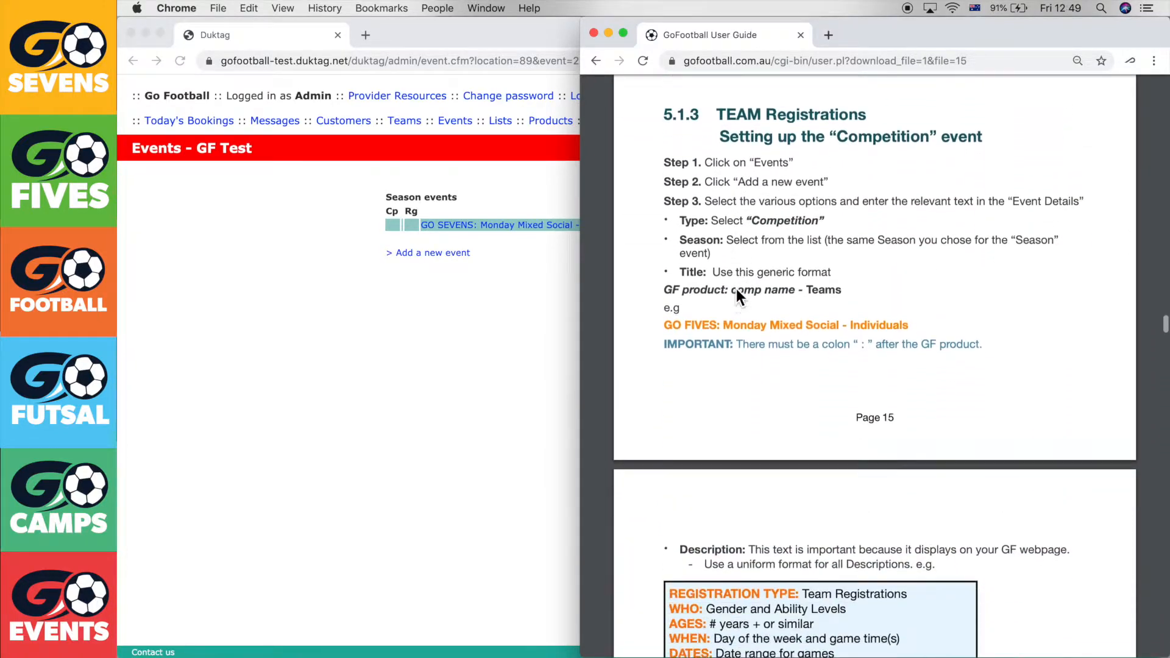
scroll(735, 288, up, 1)
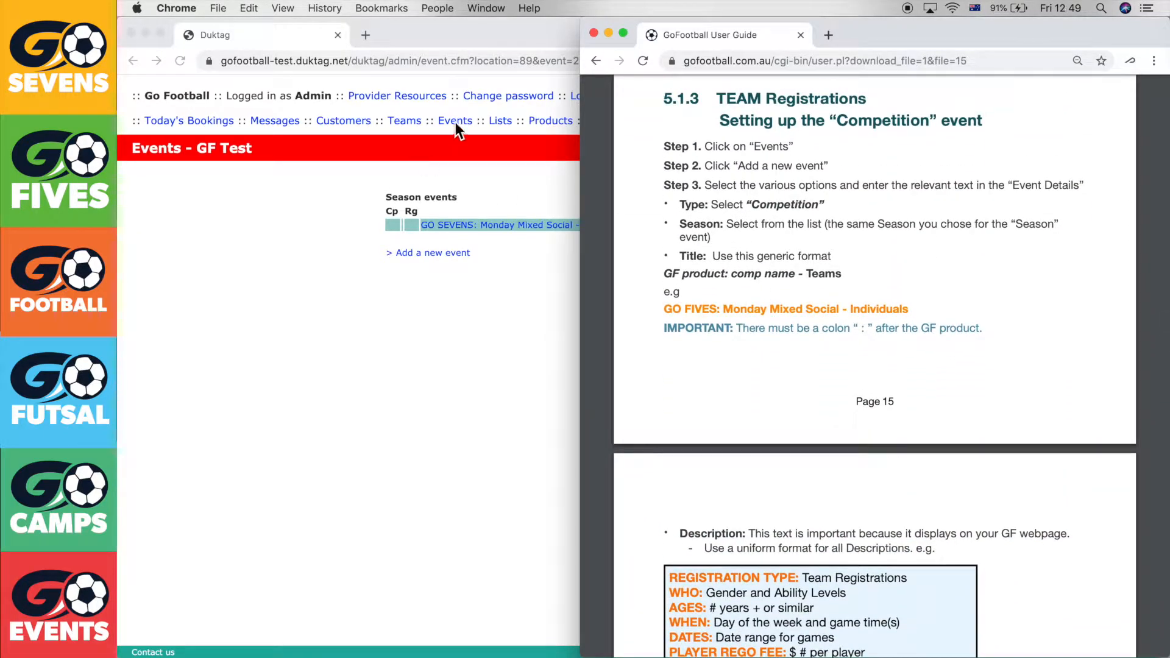
click(522, 332)
Add a new event with type Competition and season Tutorial 2019
click(438, 252)
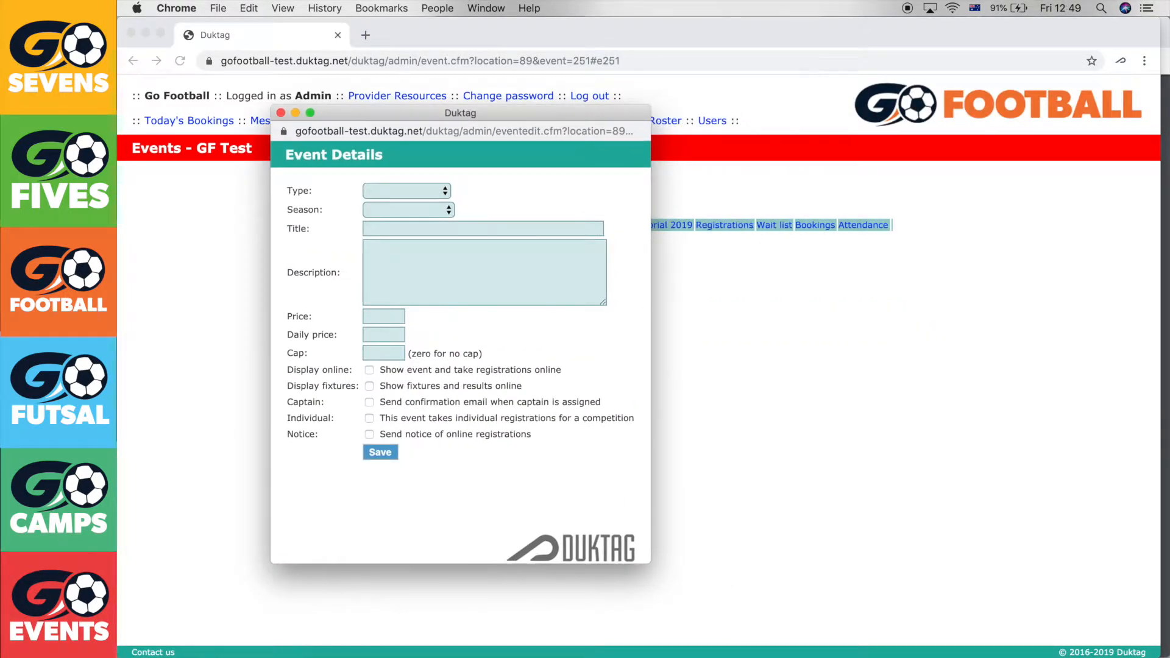
click(1167, 43)
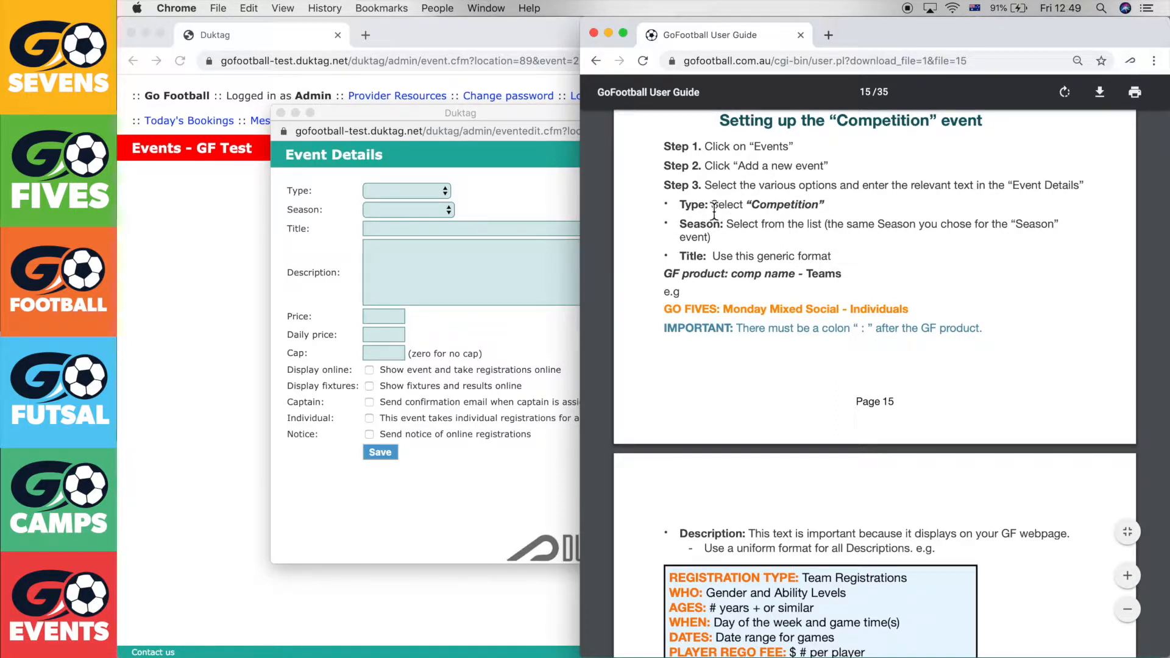
click(425, 197)
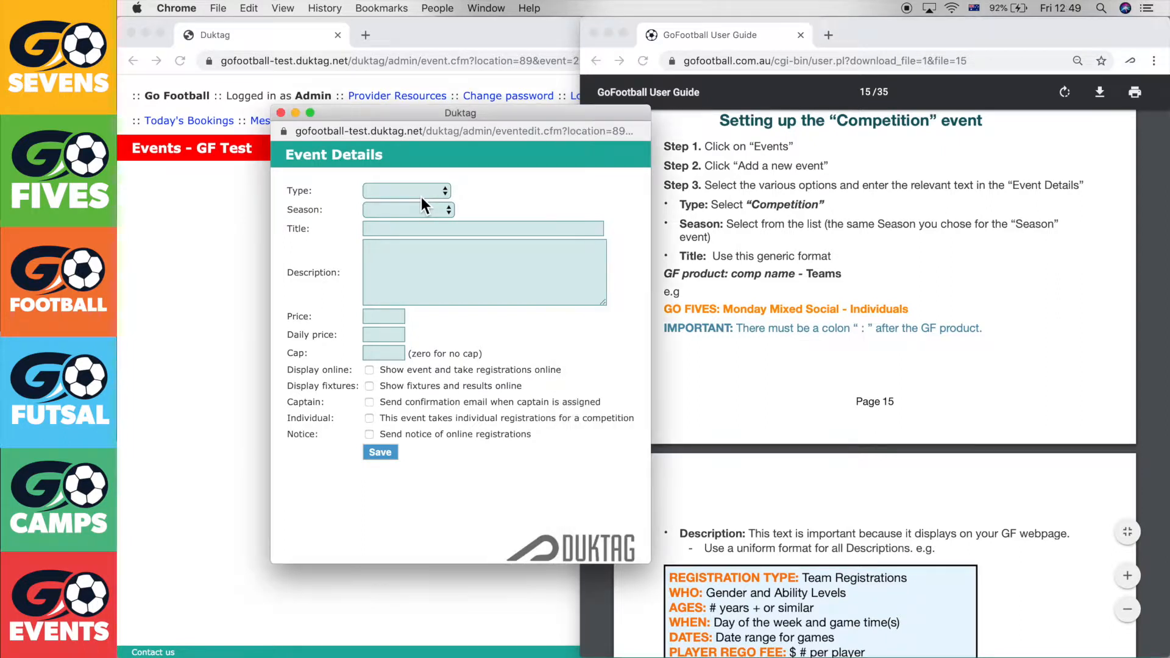
click(422, 195)
click(420, 230)
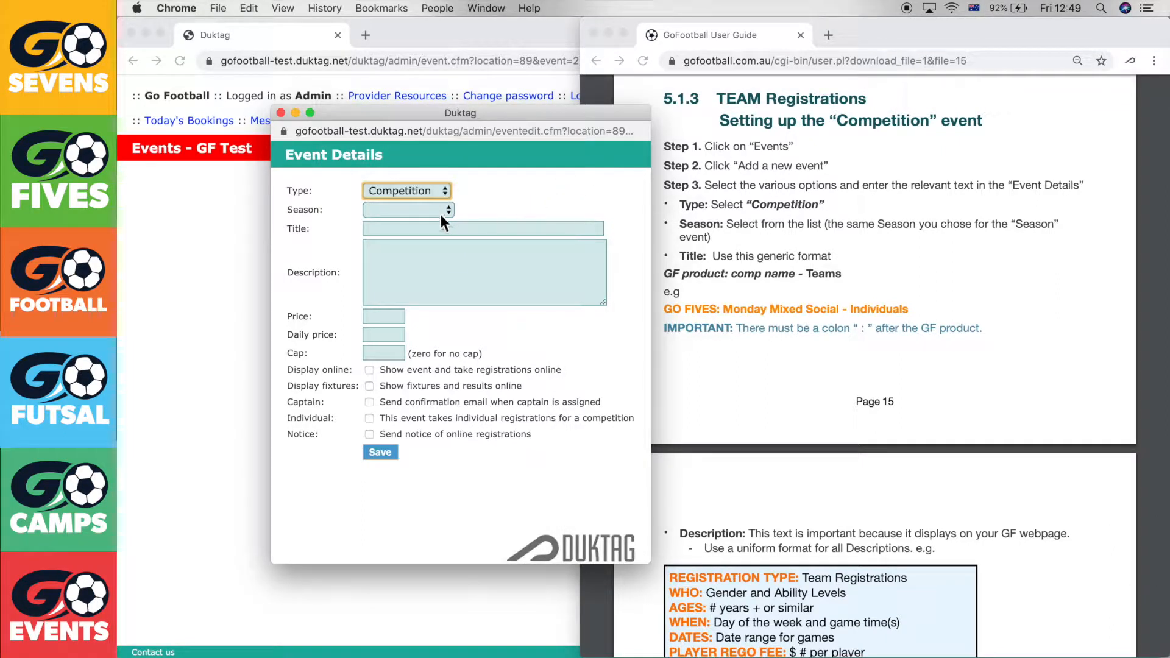
click(440, 214)
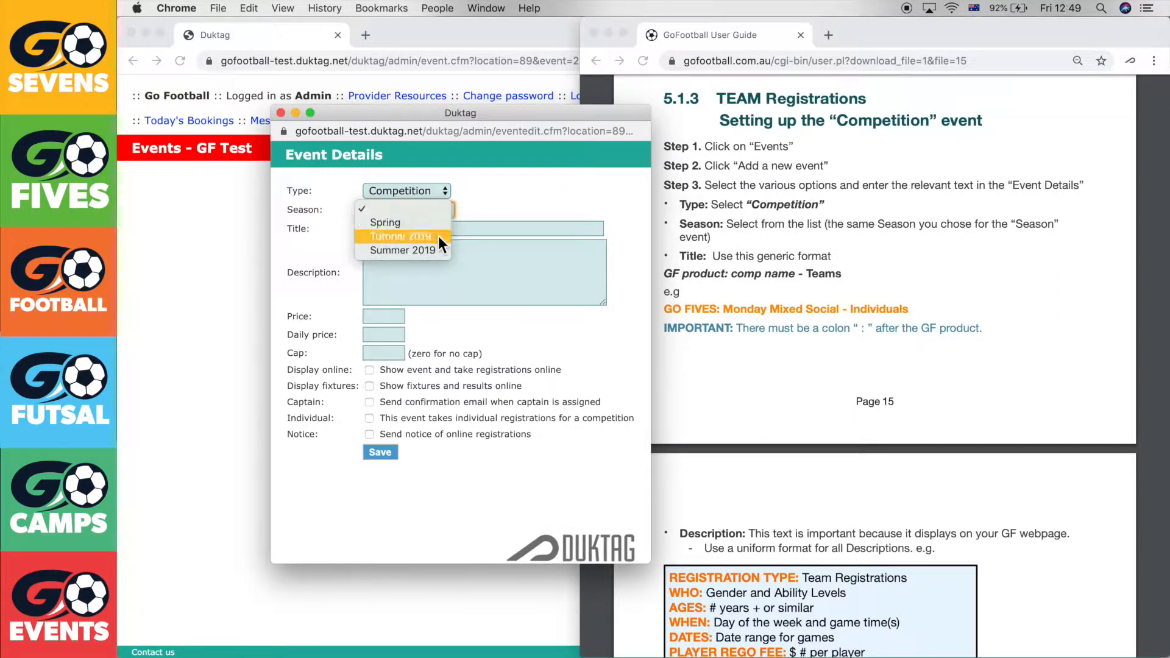
click(437, 236)
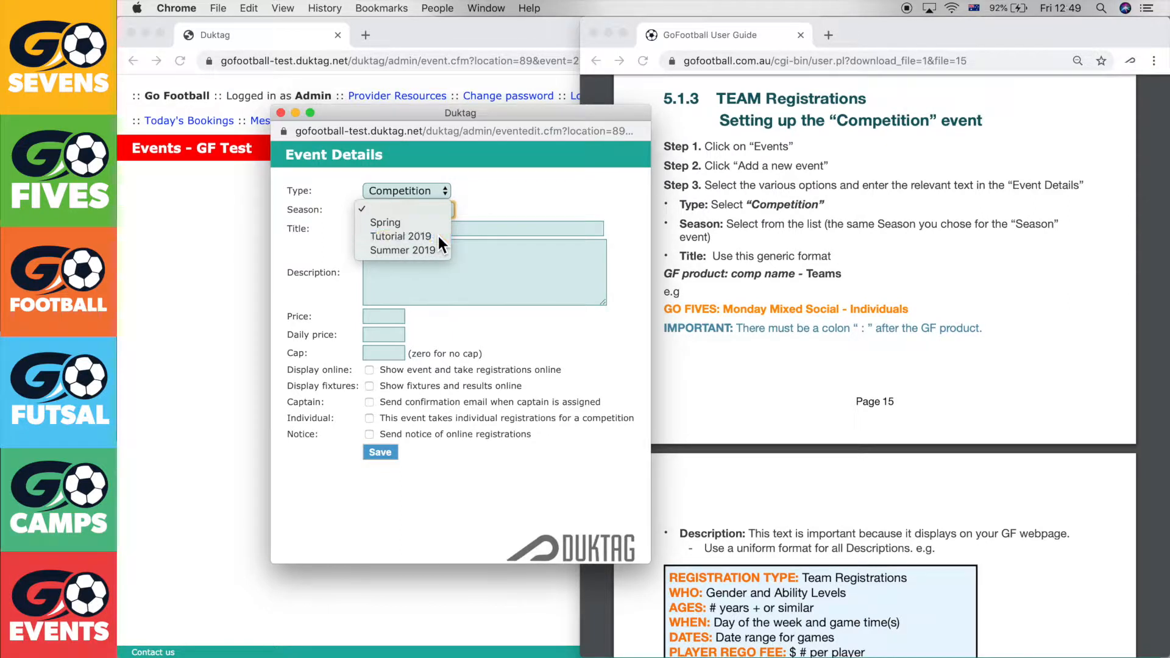
Title the event 'GO SEVENS: Monday Mixed Social - Teams'
click(475, 233)
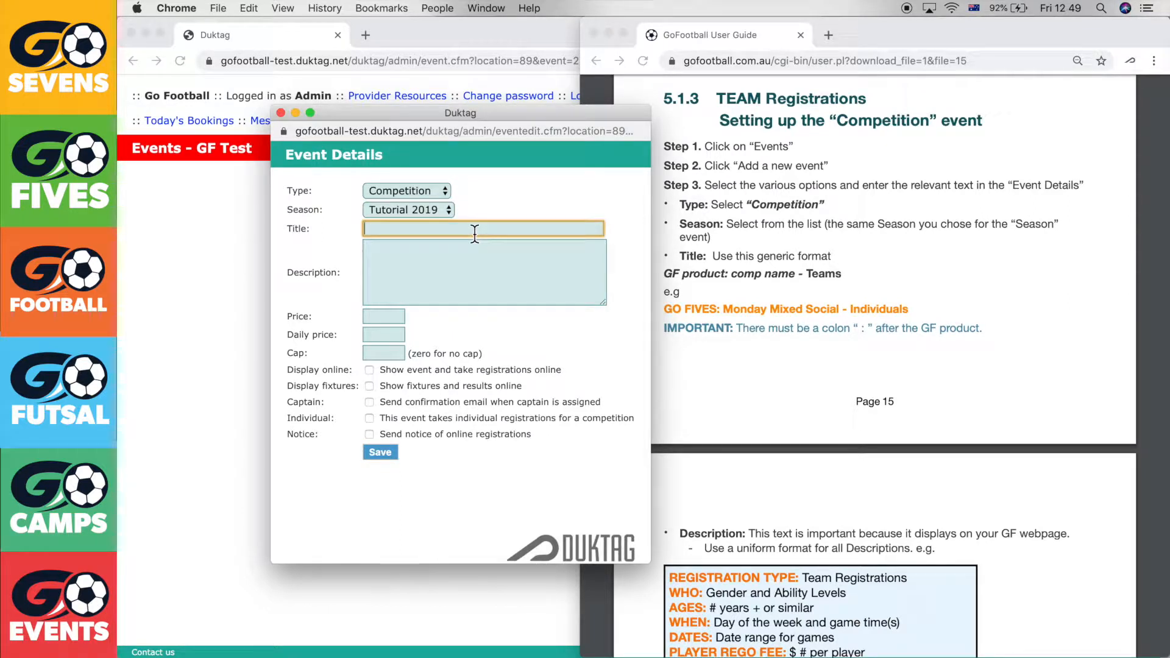
text(GO SEVENS: Monday Mixed Social )
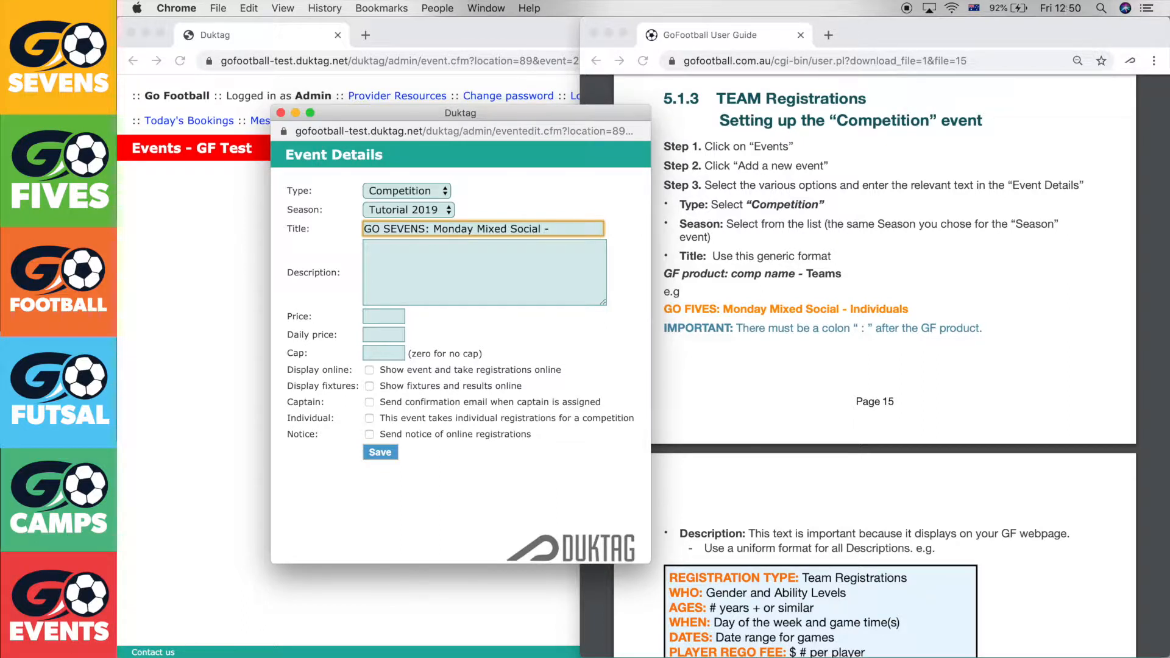
text(- Team)
key(Tab)
Copy the example description template from the user guide
scroll(788, 247, down, 1)
scroll(788, 247, down, 10)
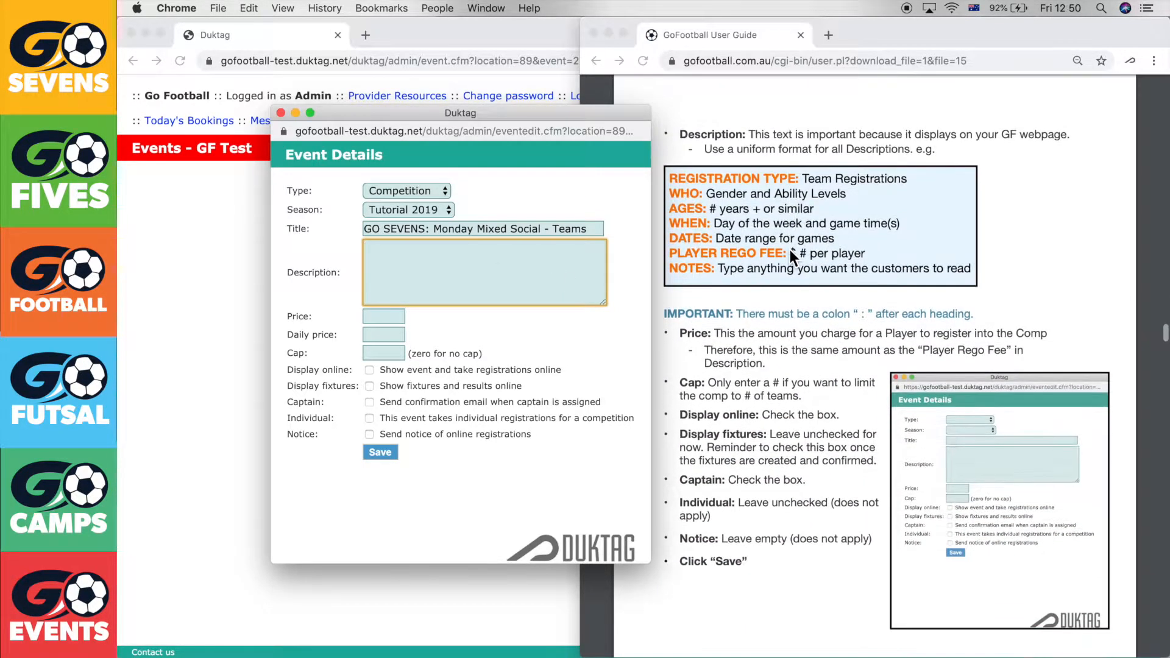
click(790, 250)
drag(971, 268, 669, 178)
key(super+c)
click(500, 275)
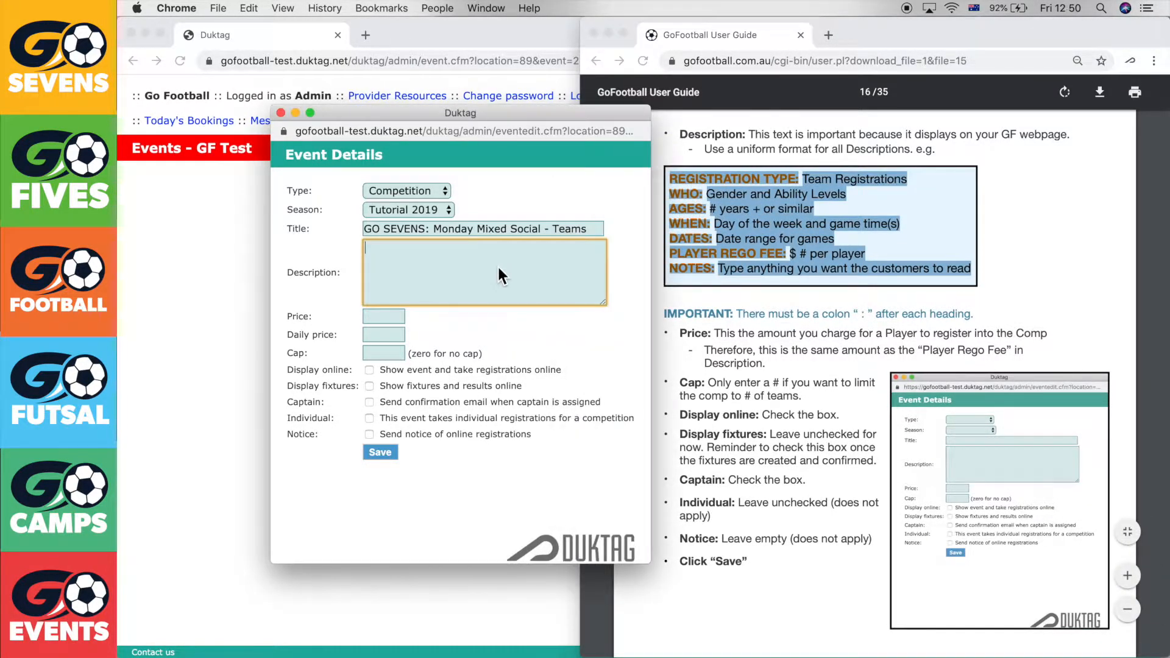
Paste the guide's example template into the event description
key(super+v)
scroll(499, 275, up, 3)
click(744, 268)
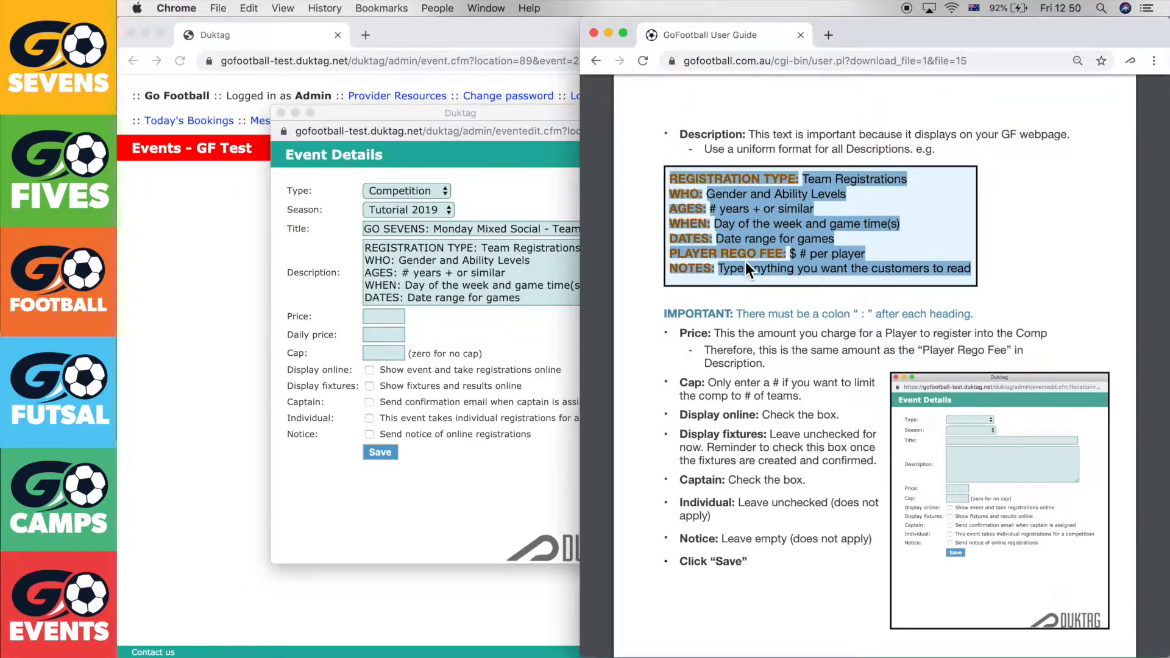
click(564, 269)
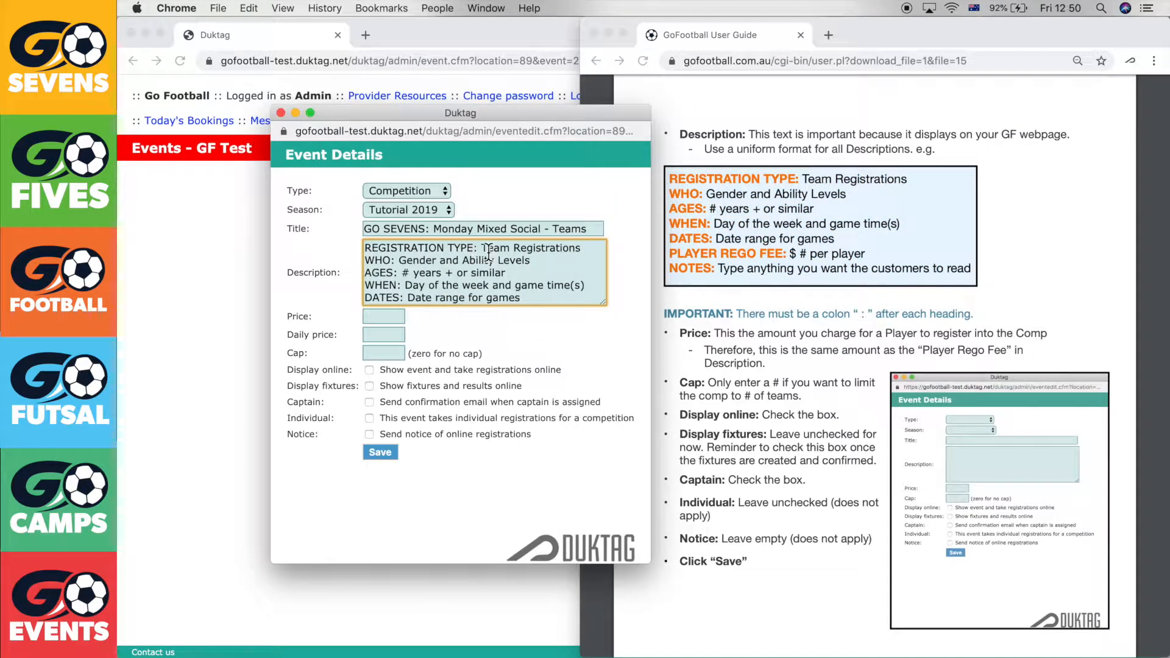
Fill WHO with 'Men & Women of Social Abil…', AGES '16yrs and over', WHEN 'Mondays 7/8/9pm'
click(466, 262)
drag(399, 262, 530, 263)
text(Men & W)
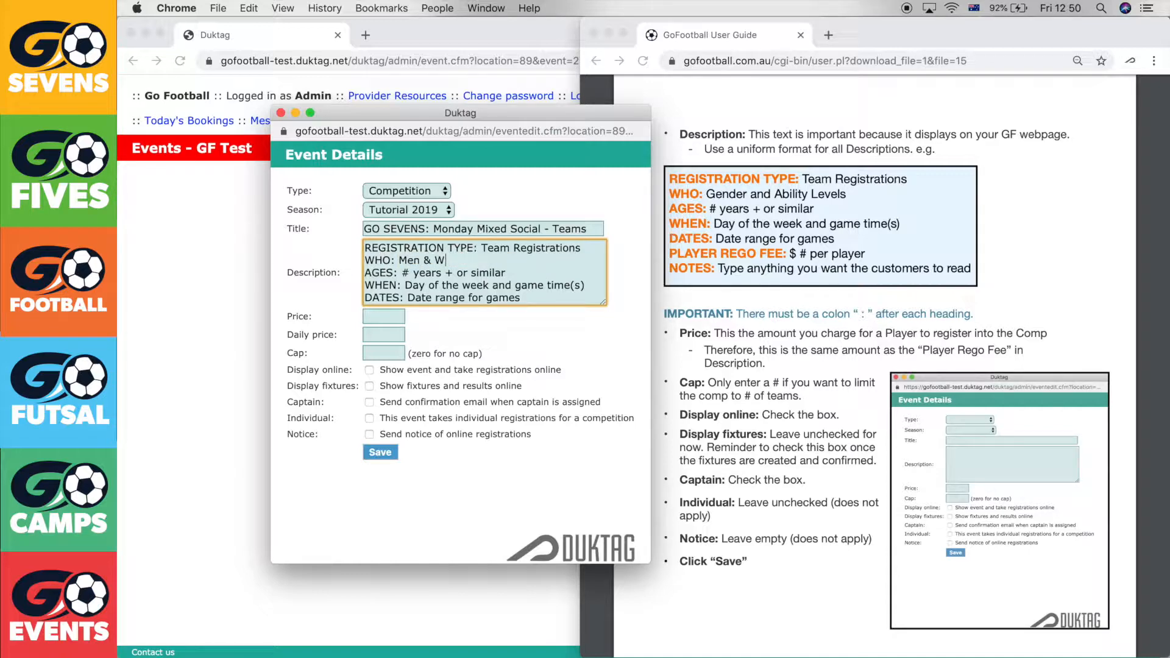
text(omen of Social Ability)
drag(524, 275, 403, 282)
text(16)
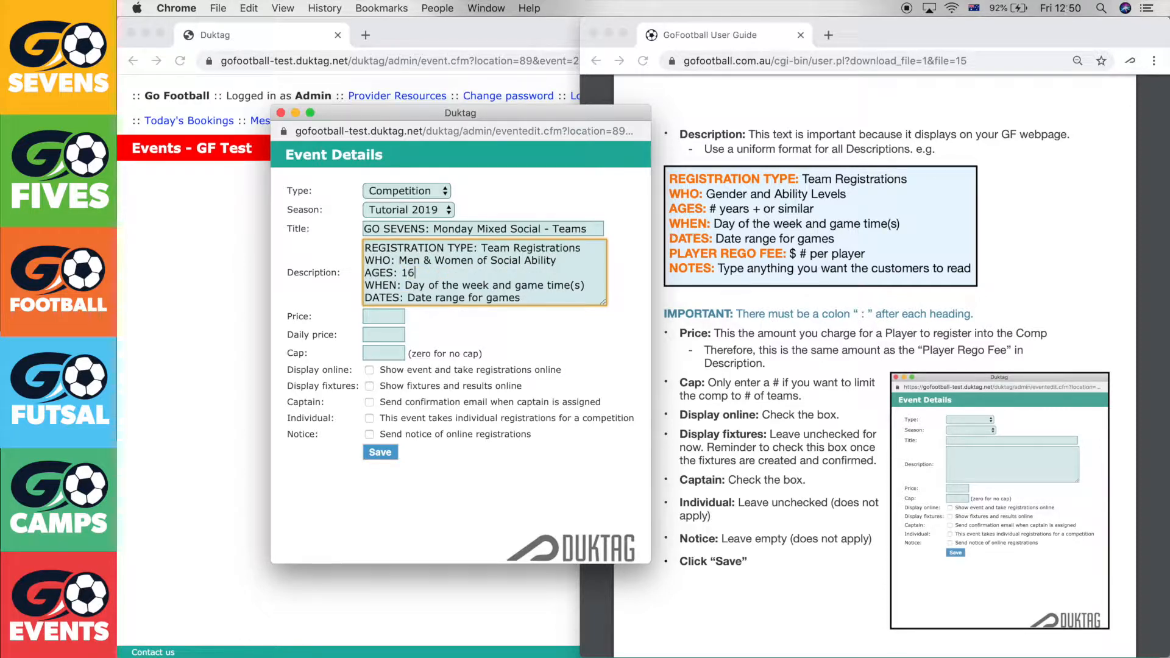
text(yrs and over)
drag(407, 291, 586, 290)
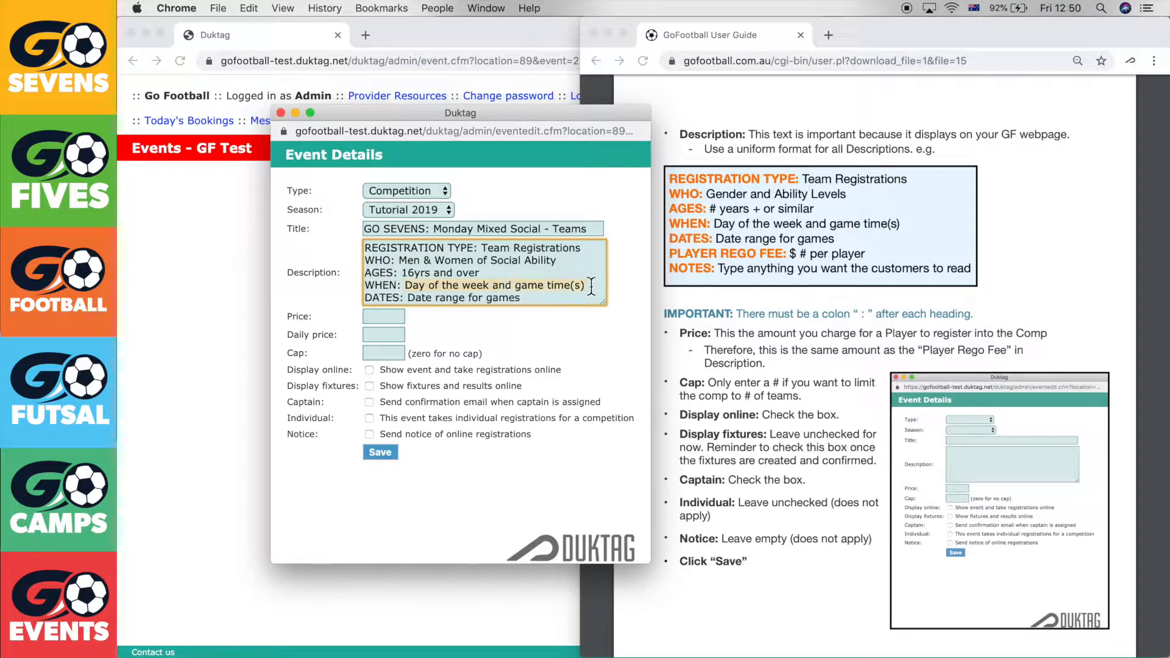
text(Monday)
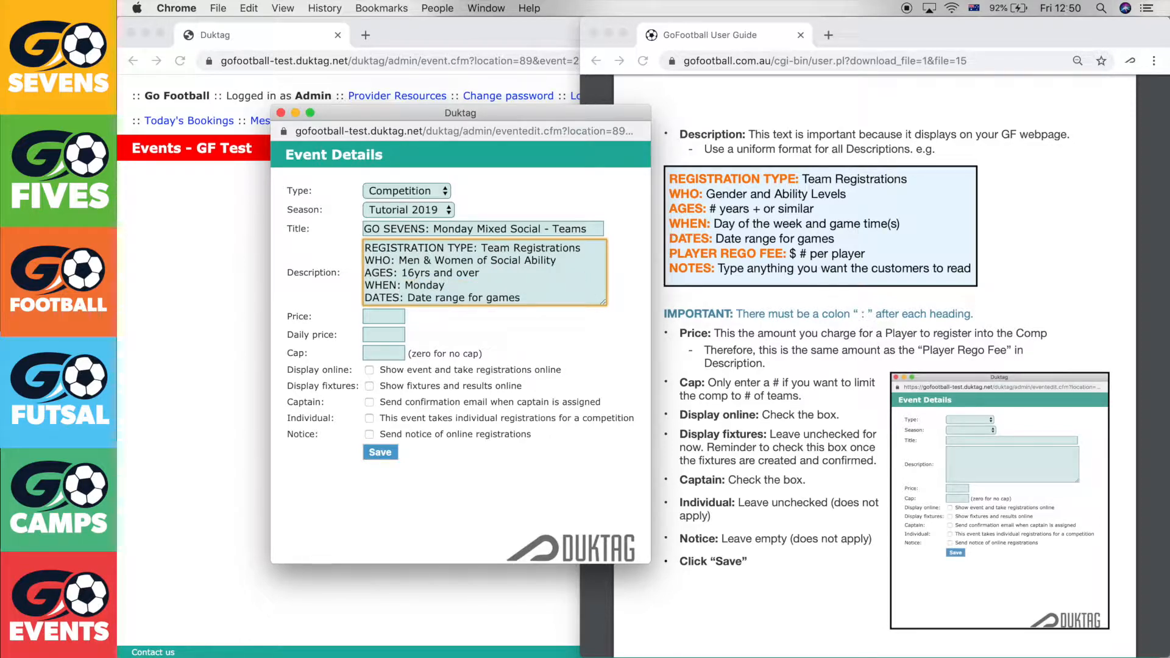
key(BackSpace)
text(s 7/8/9pm)
Set dates 26/08/19 - 26/10/19, fee $ 180 per player, and note 'No studs, indoor shoes only!'
scroll(565, 298, down, 2)
scroll(541, 272, up, 1)
drag(540, 272, 410, 278)
text(26/08/19)
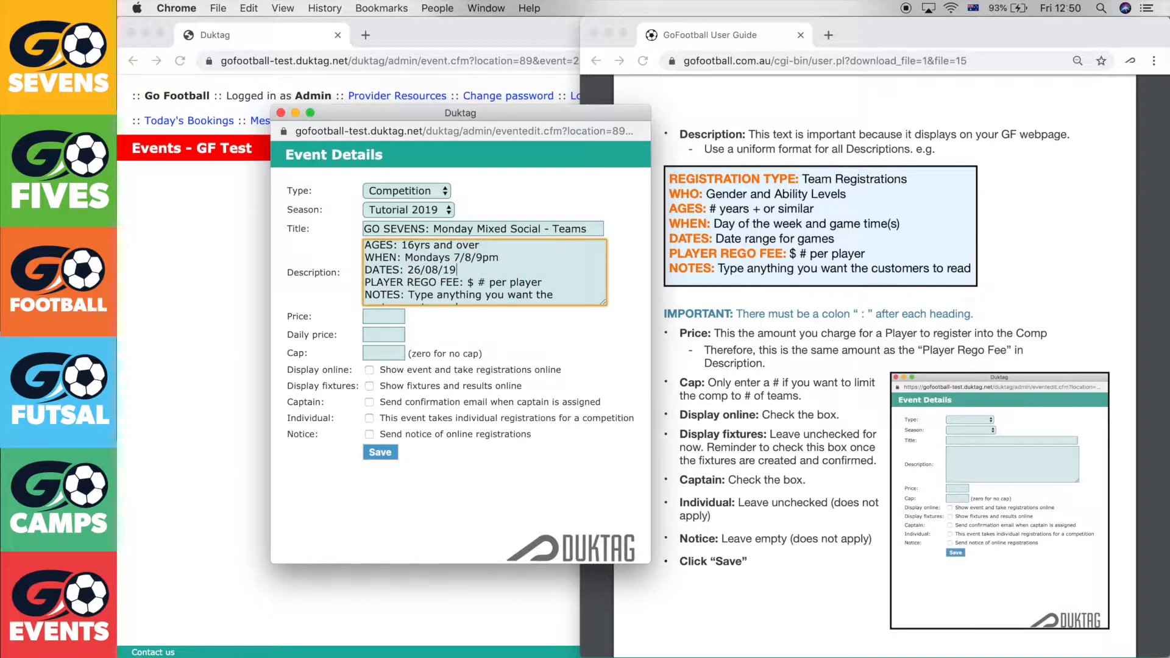
text( - 26/10/19)
double_click(479, 282)
key(BackSpace)
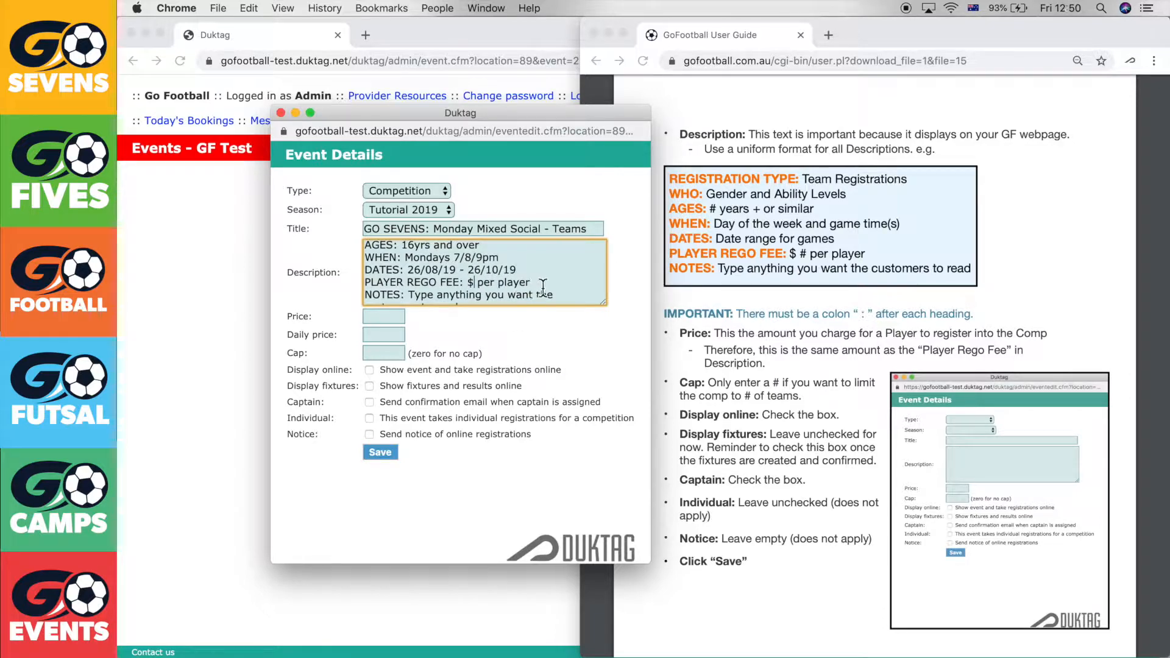
text(180)
drag(588, 295, 412, 287)
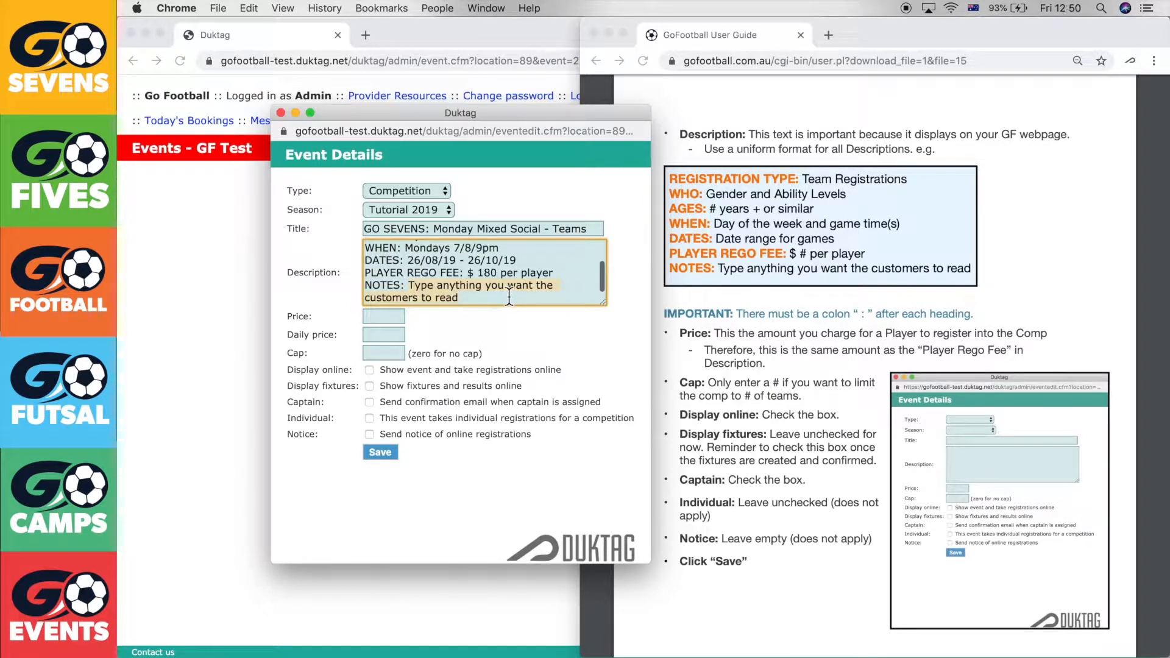
text(No studs, indoor shoes only!)
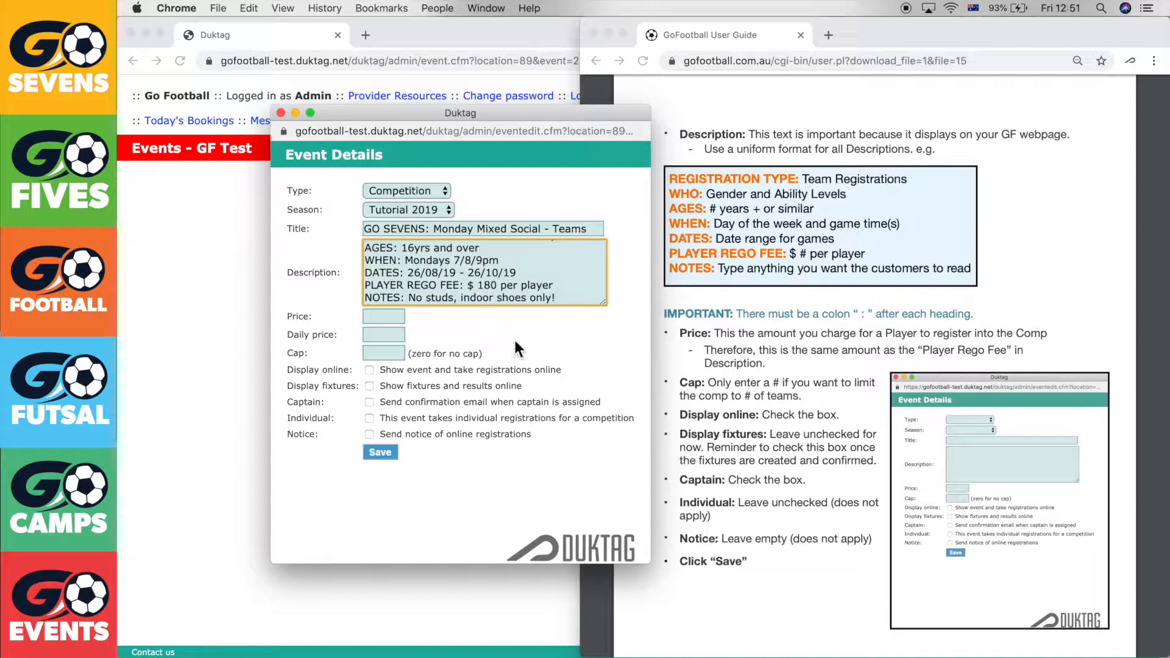
click(422, 313)
scroll(787, 294, down, 3)
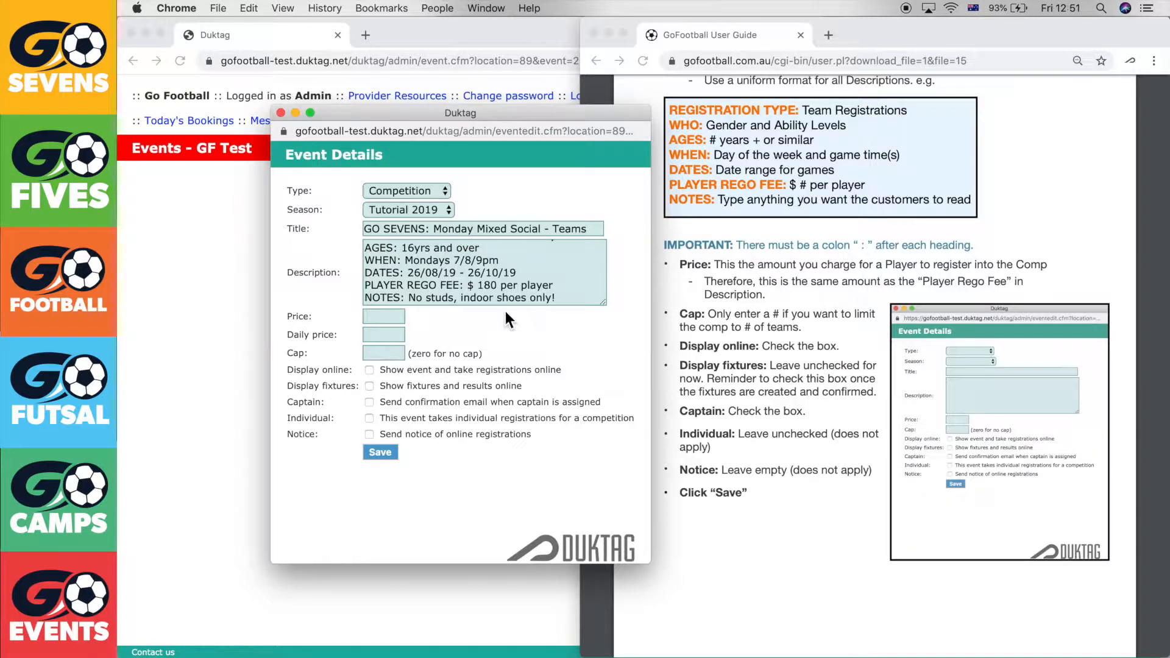
Enter price 180, daily price 20 and a 10-team cap, and enable online display and captain emails
click(390, 318)
text(180)
click(762, 353)
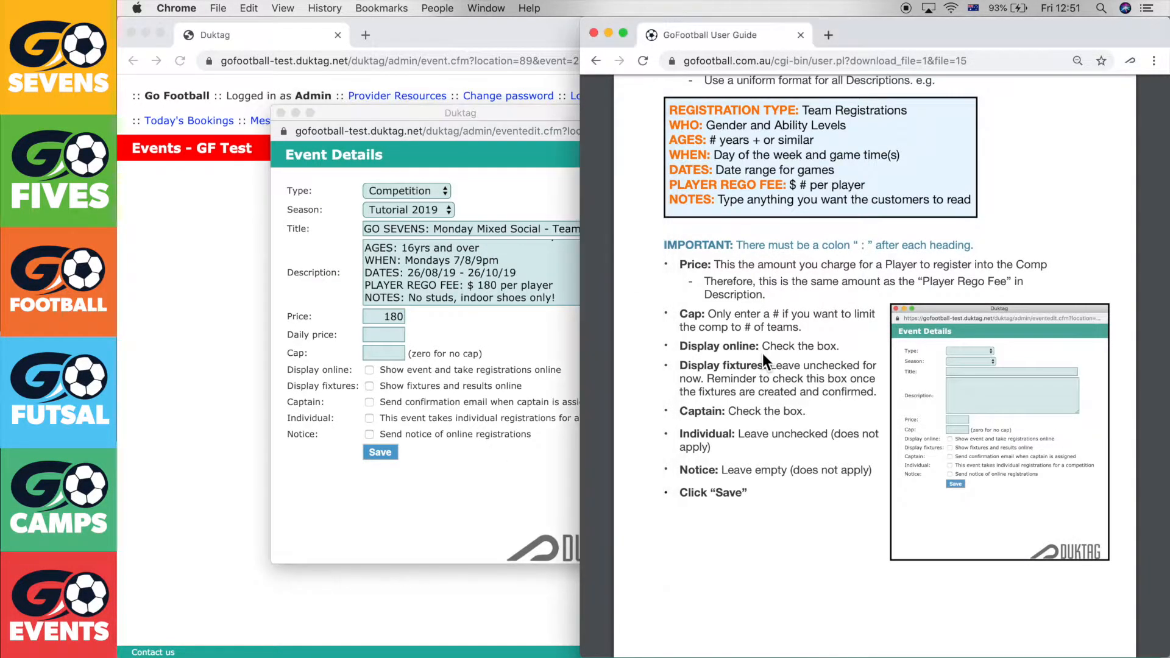
click(444, 353)
key(Tab)
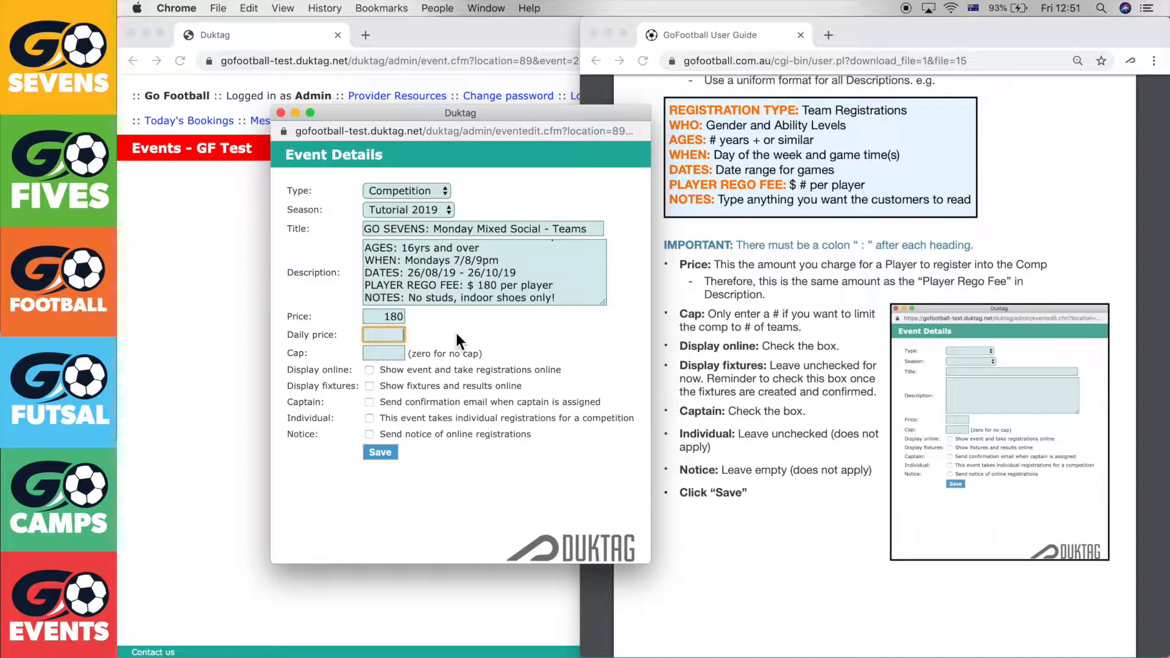
text(20)
text(10)
click(565, 331)
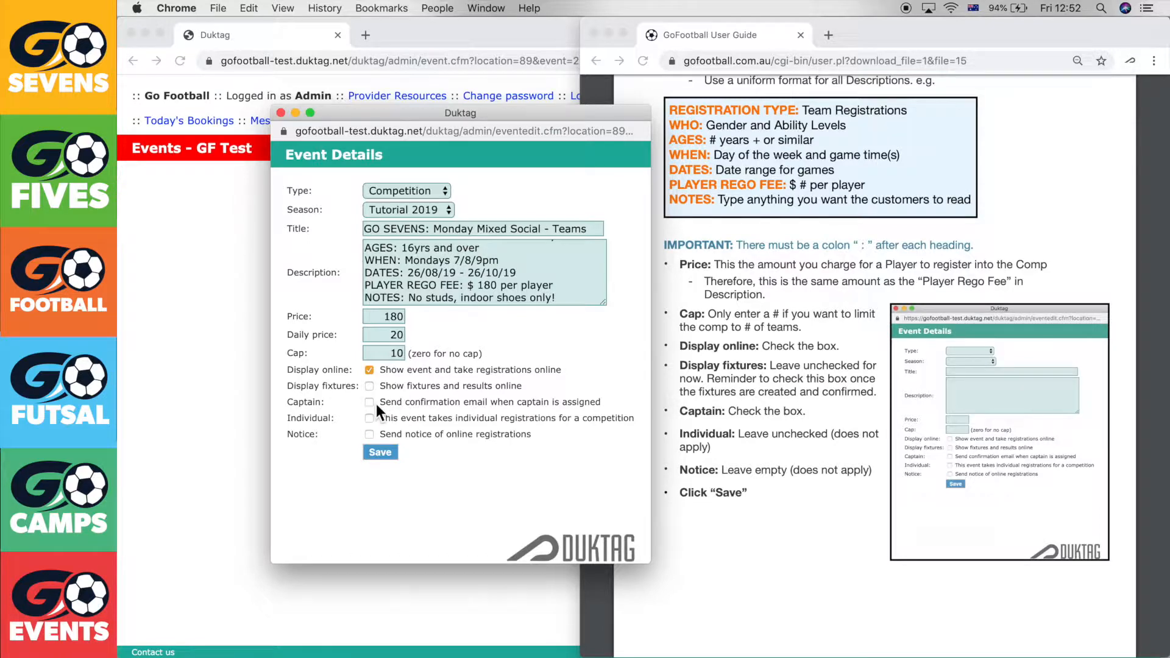
drag(381, 403, 601, 403)
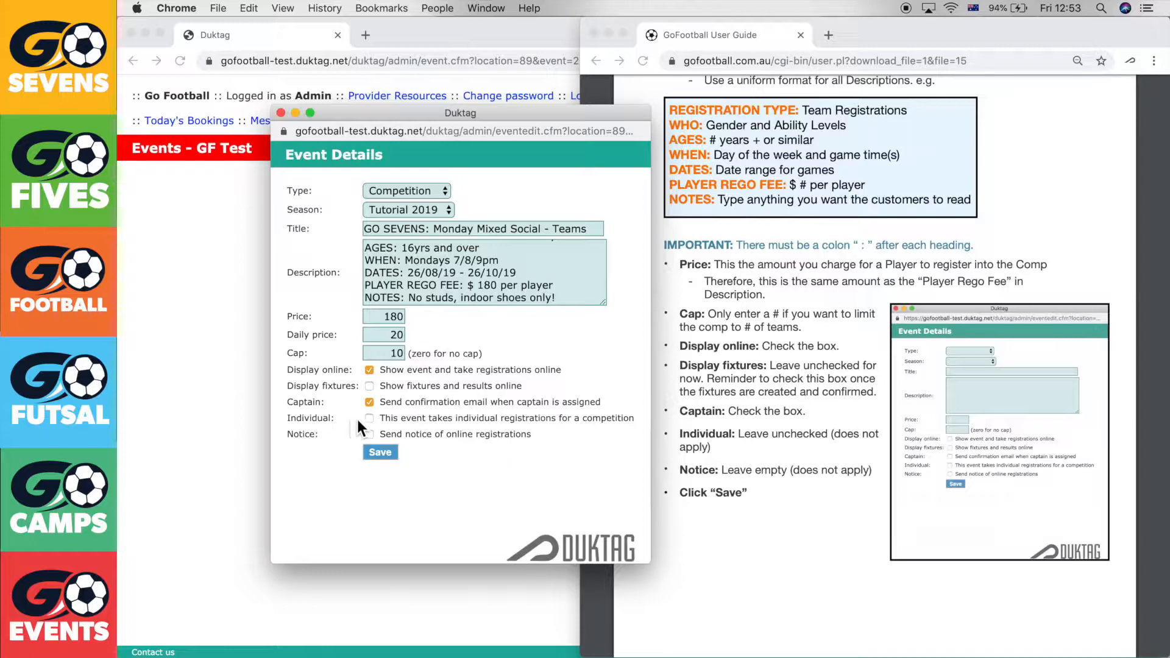
drag(380, 420, 596, 420)
Save the Teams competition, then open registrations for GO SEVENS: Monday Mixed Social - Individuals
click(380, 452)
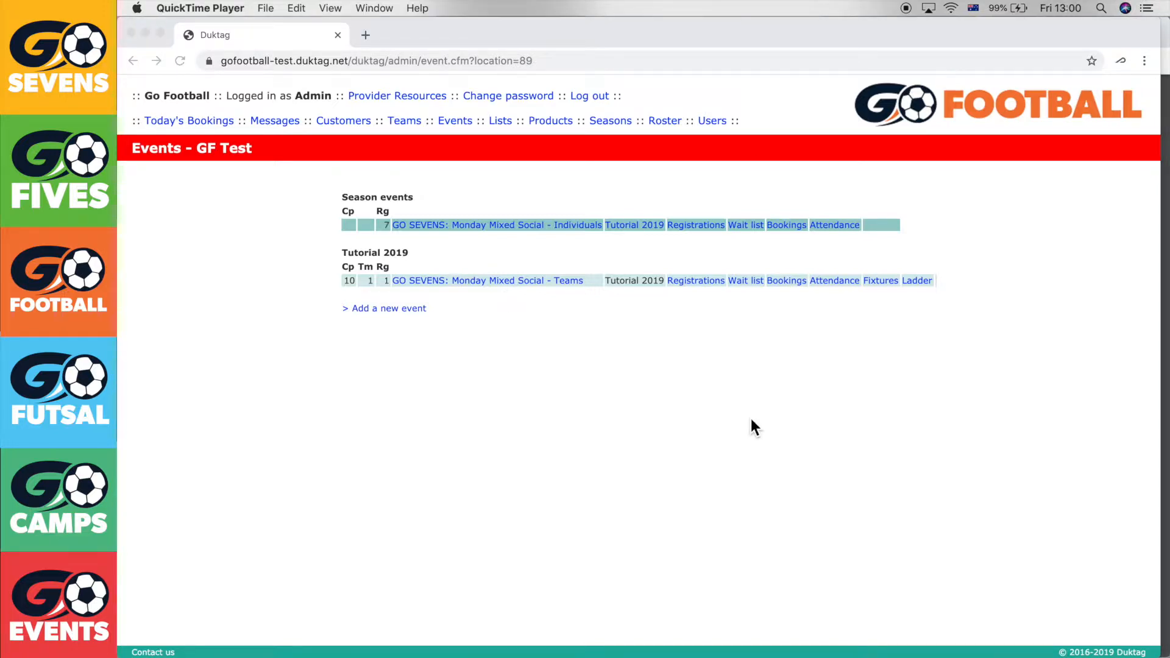
click(718, 402)
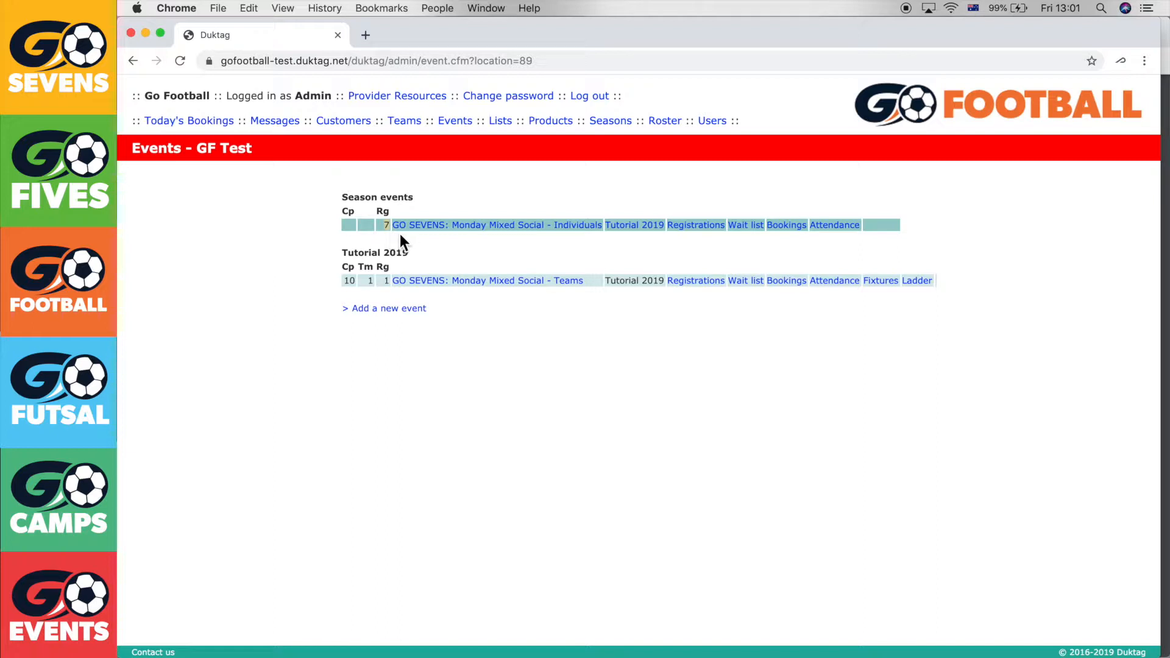
click(714, 228)
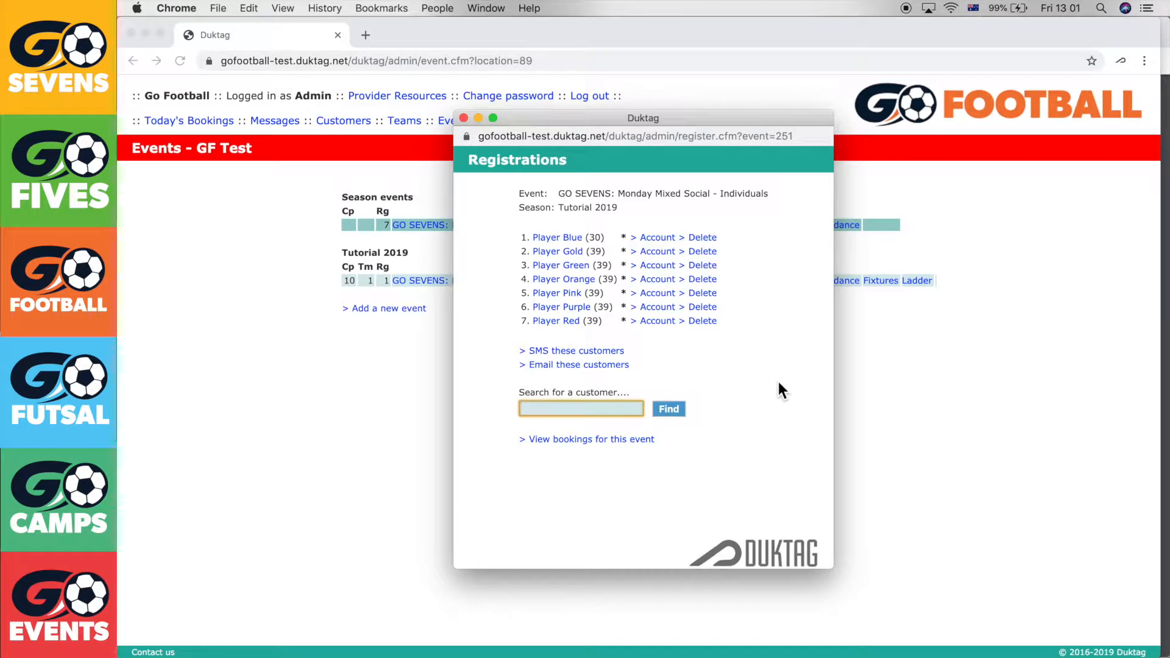
Close the Individuals list, review Jack FC's Teams registration, and close the team registrations window
click(464, 118)
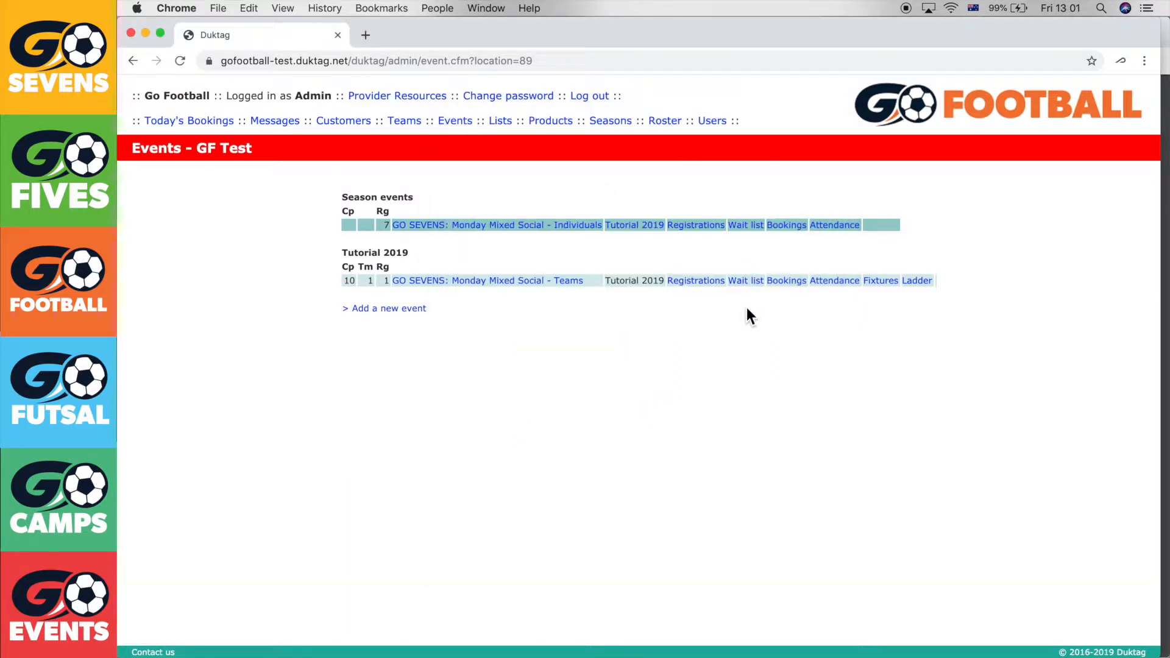
click(714, 283)
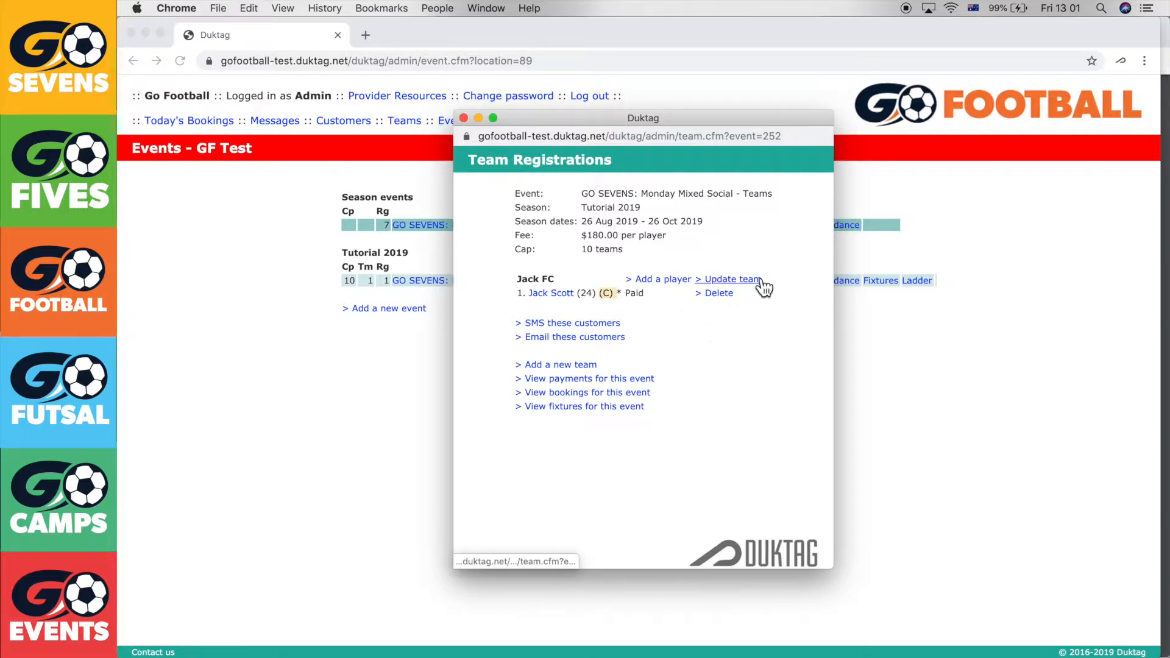
click(728, 280)
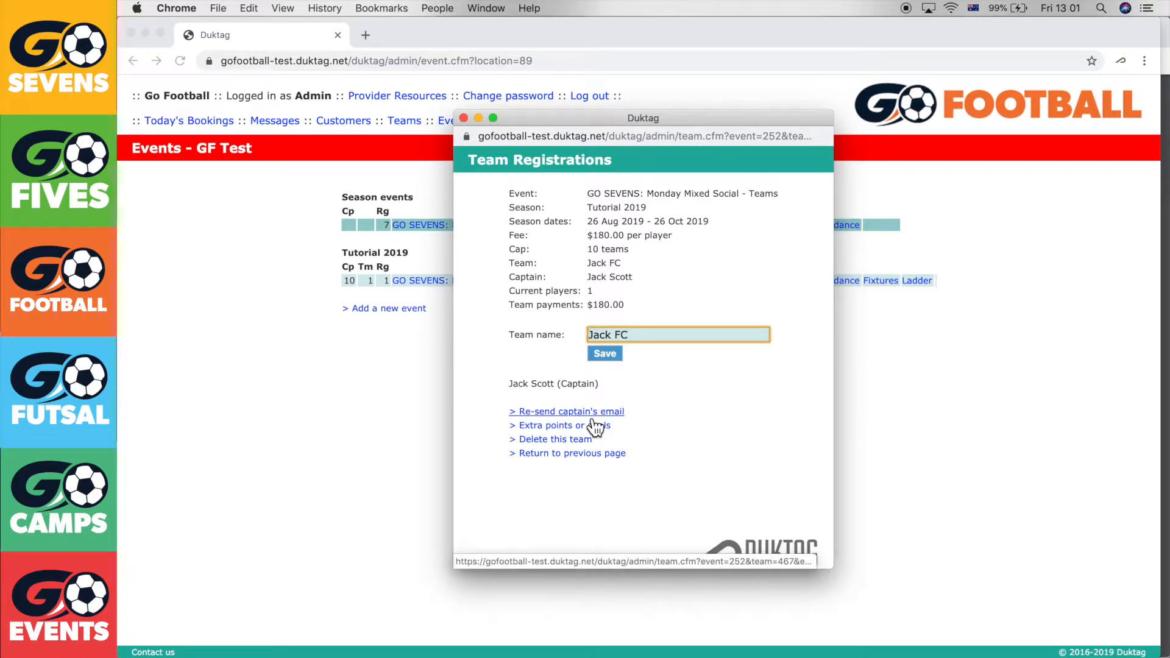
click(605, 355)
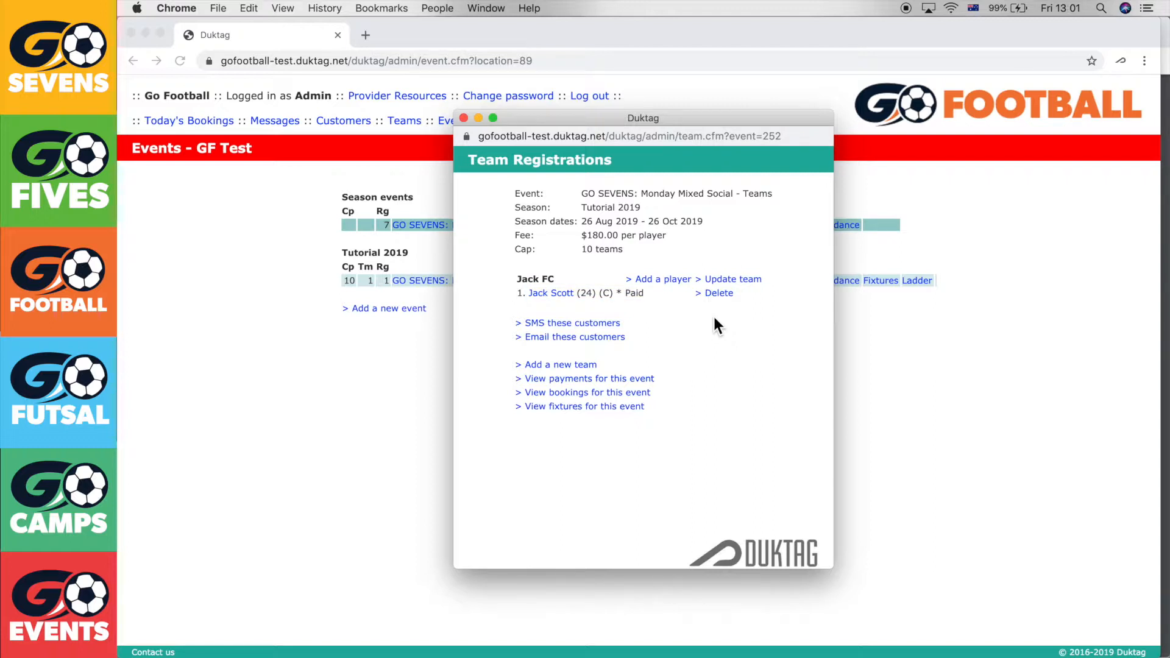
click(437, 390)
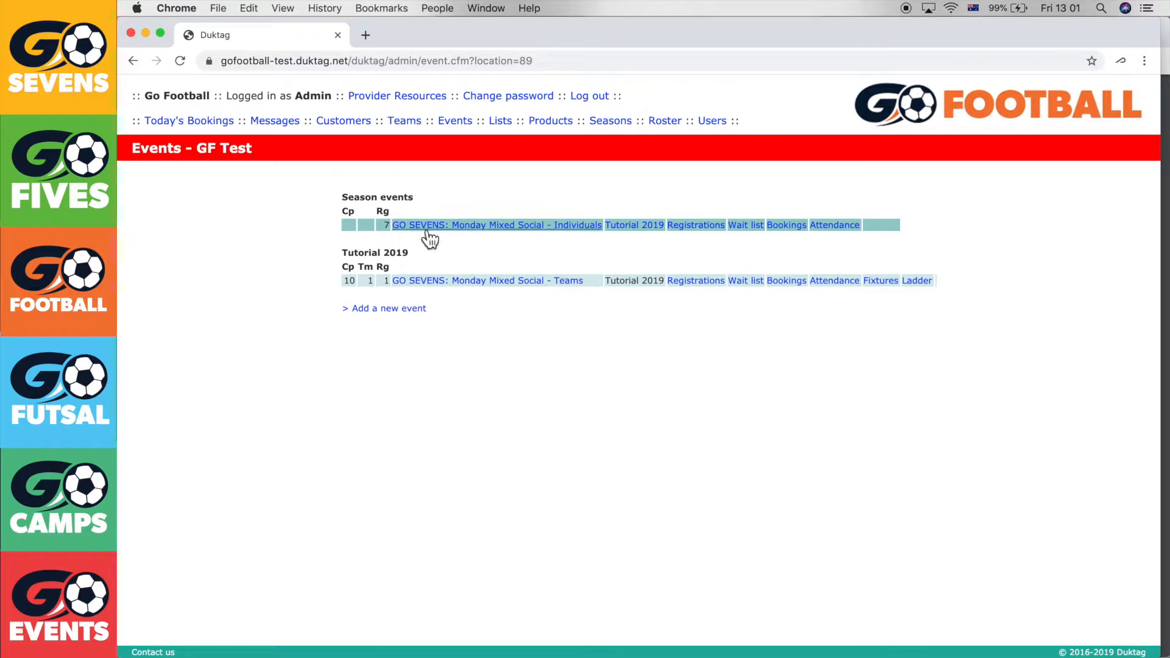
click(701, 226)
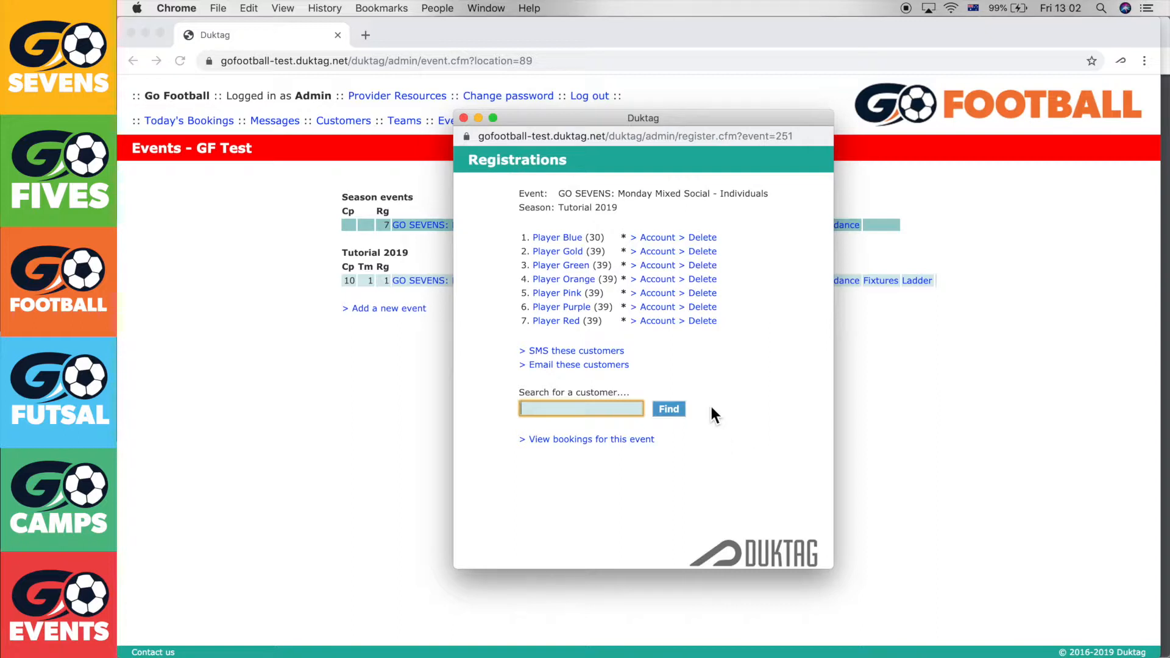
click(625, 235)
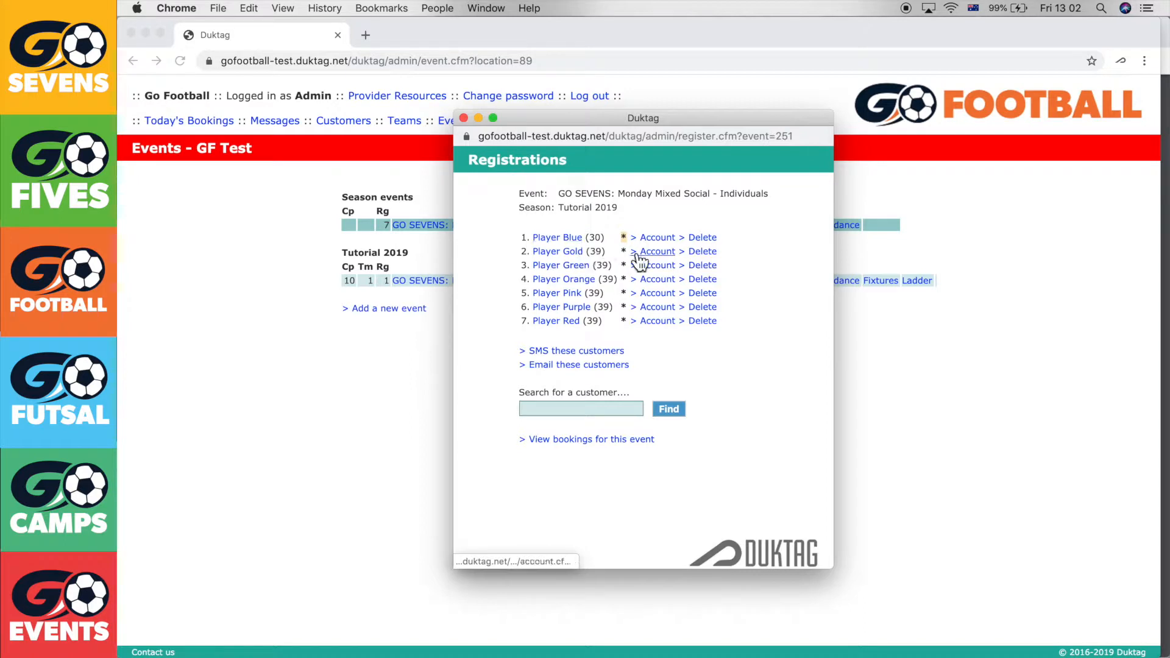
click(926, 445)
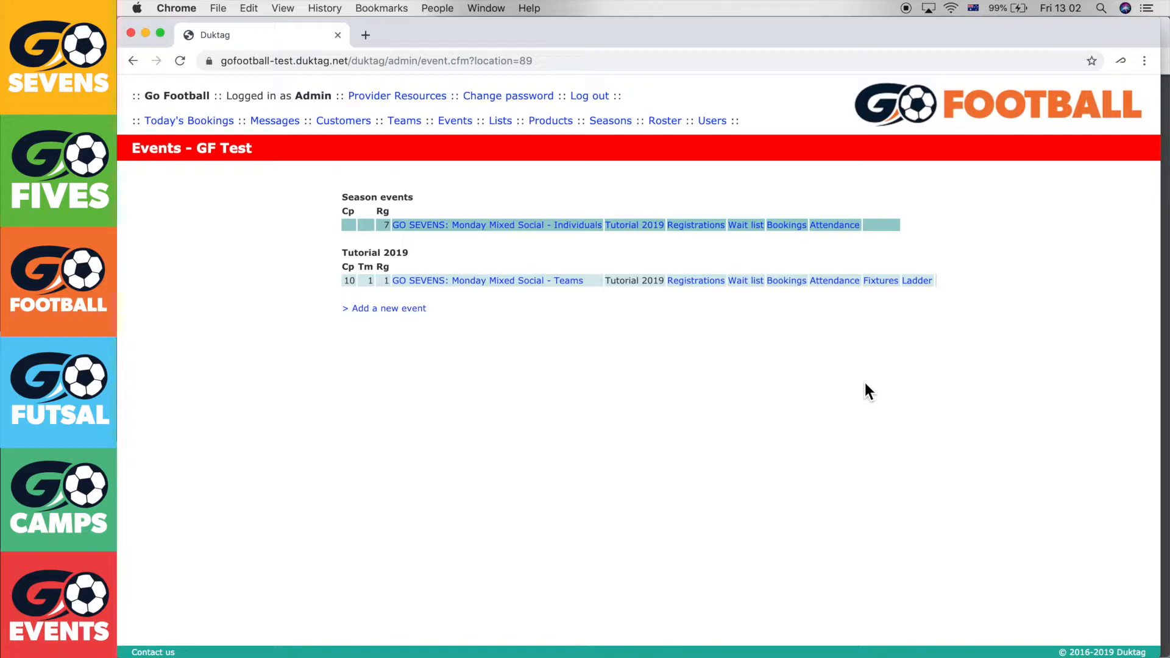
Create a new team named Team Blue in the Teams event's registrations
click(717, 285)
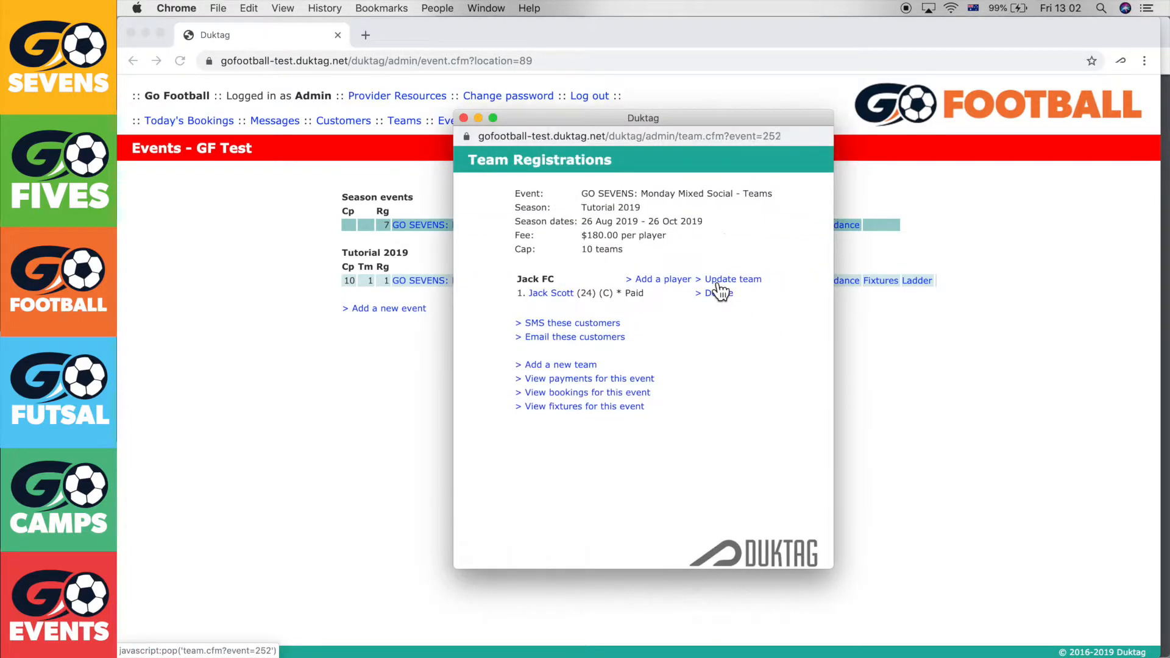
click(600, 376)
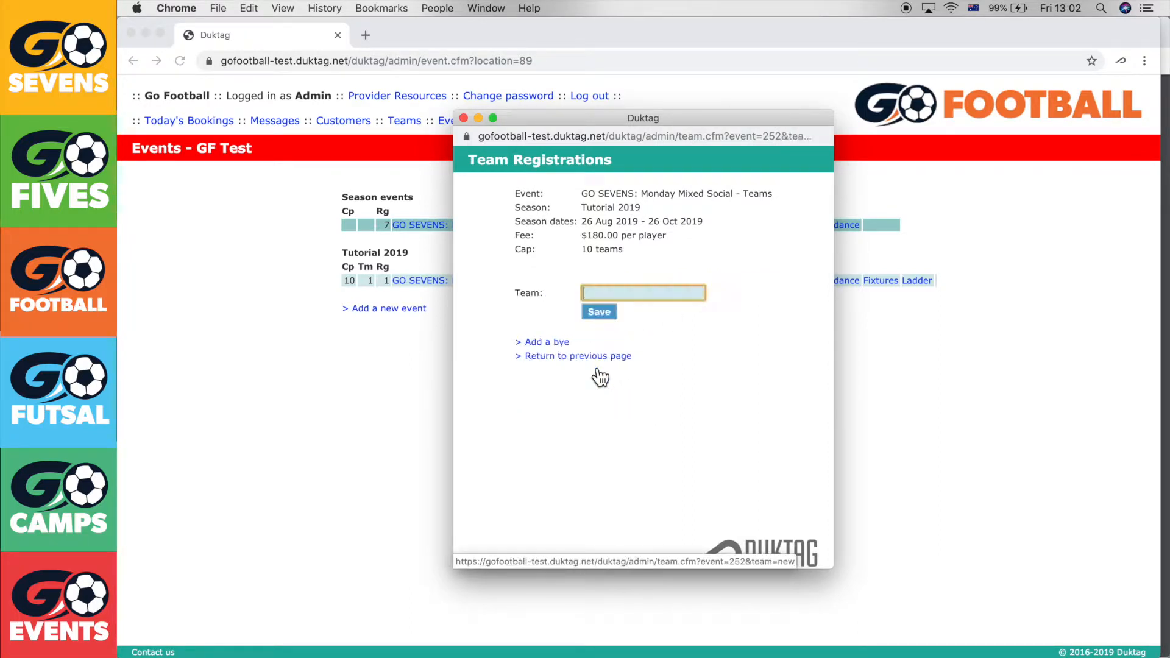
text(T)
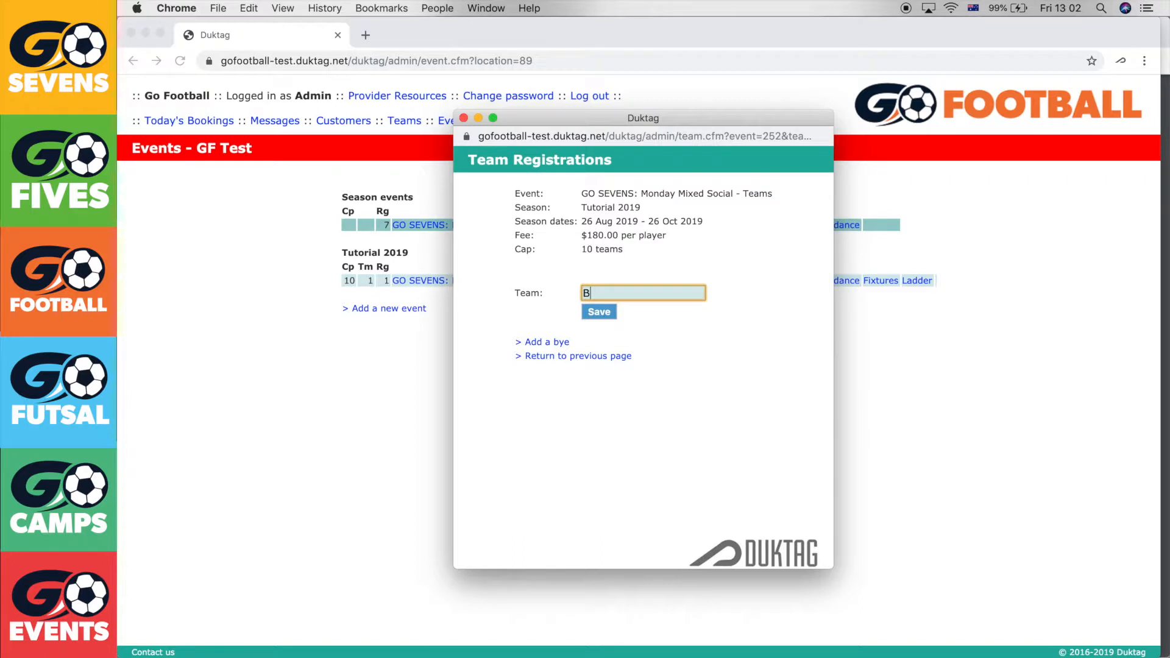
text(eam Blue)
click(606, 314)
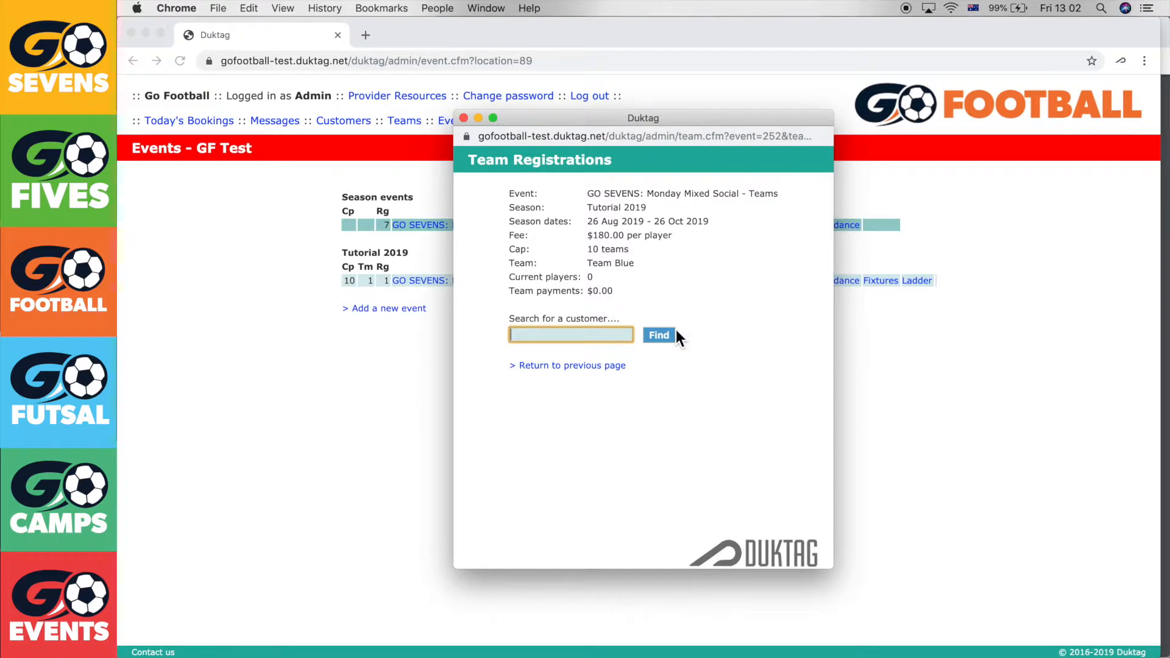
Find Player Blue, adjust the fee, and register the player on Team Blue
text(player blue)
key(Return)
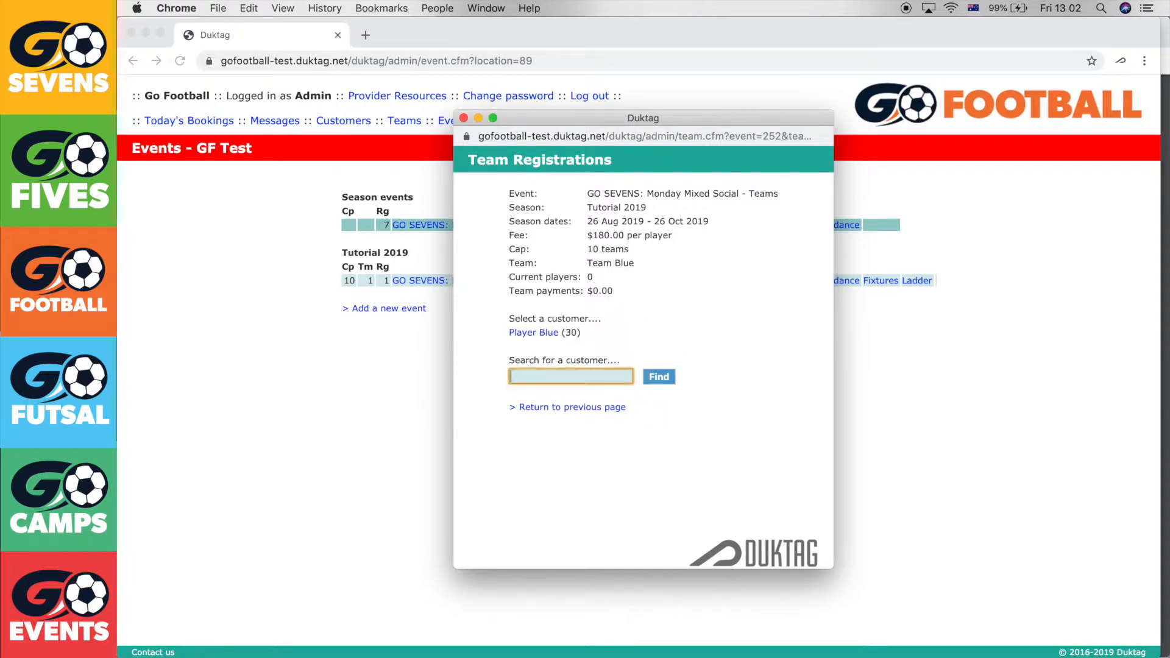
click(546, 333)
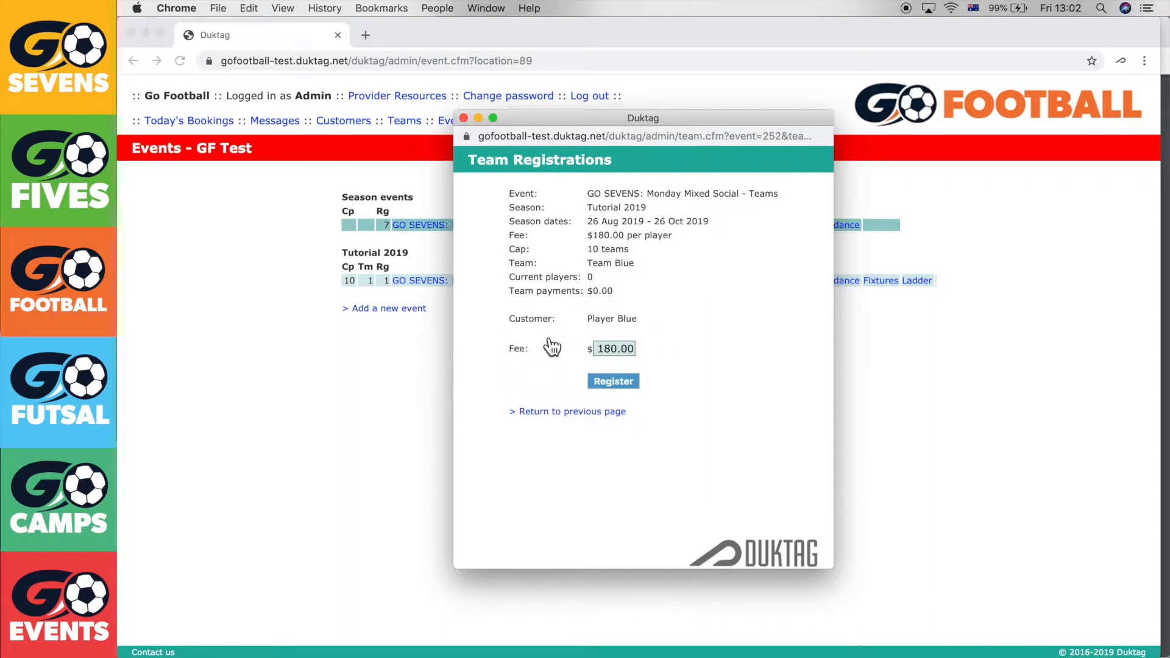
click(612, 349)
key(BackSpace)
key(BackSpace)
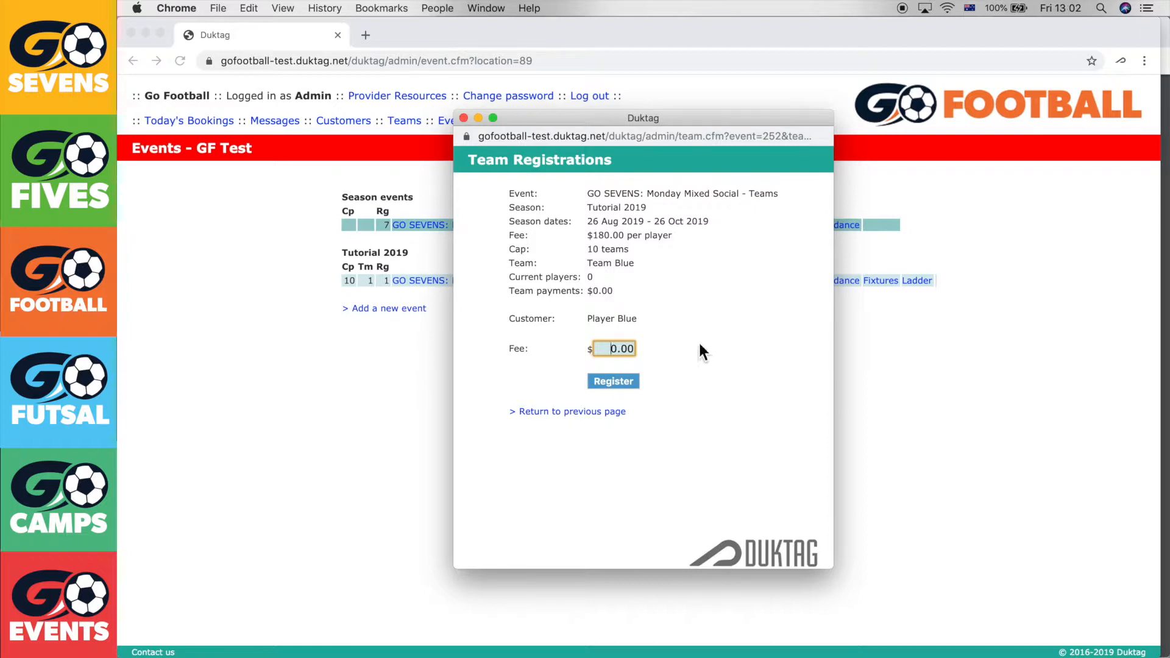
click(631, 381)
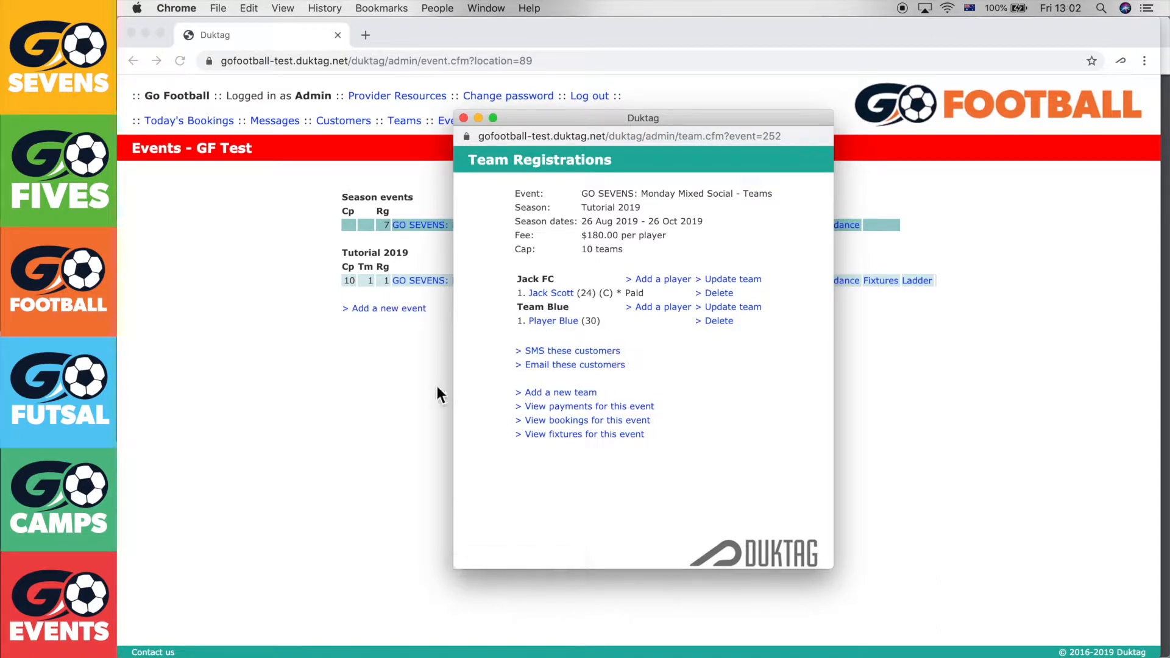
click(464, 118)
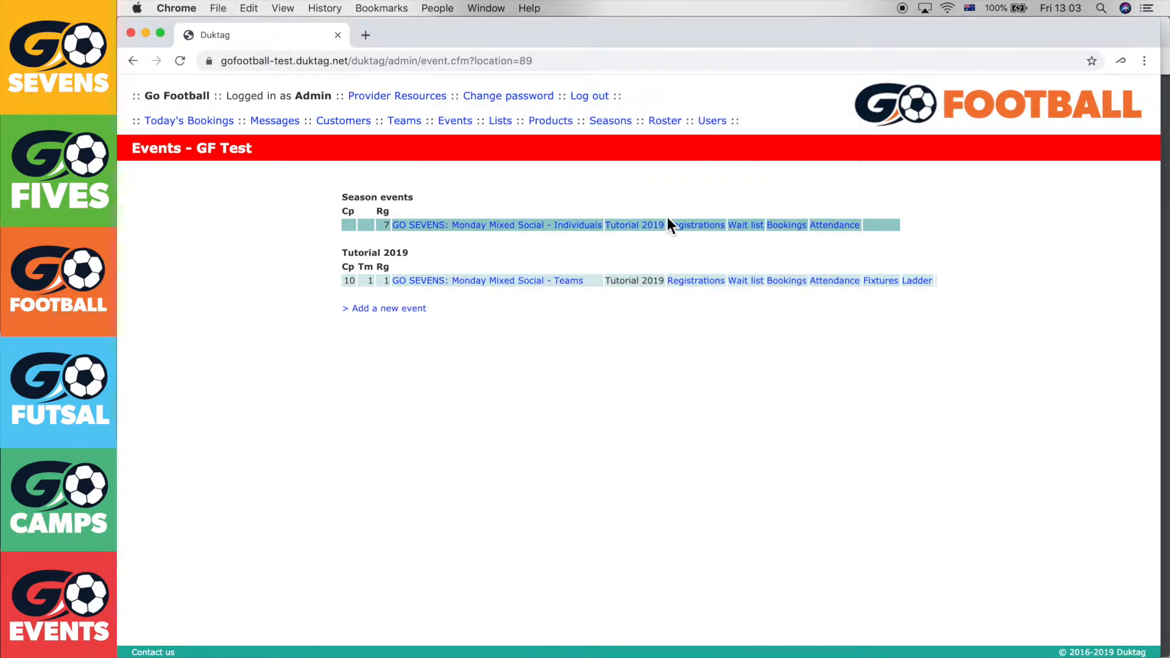
Add Team Gold to the Teams event and register the gold player to it
click(698, 232)
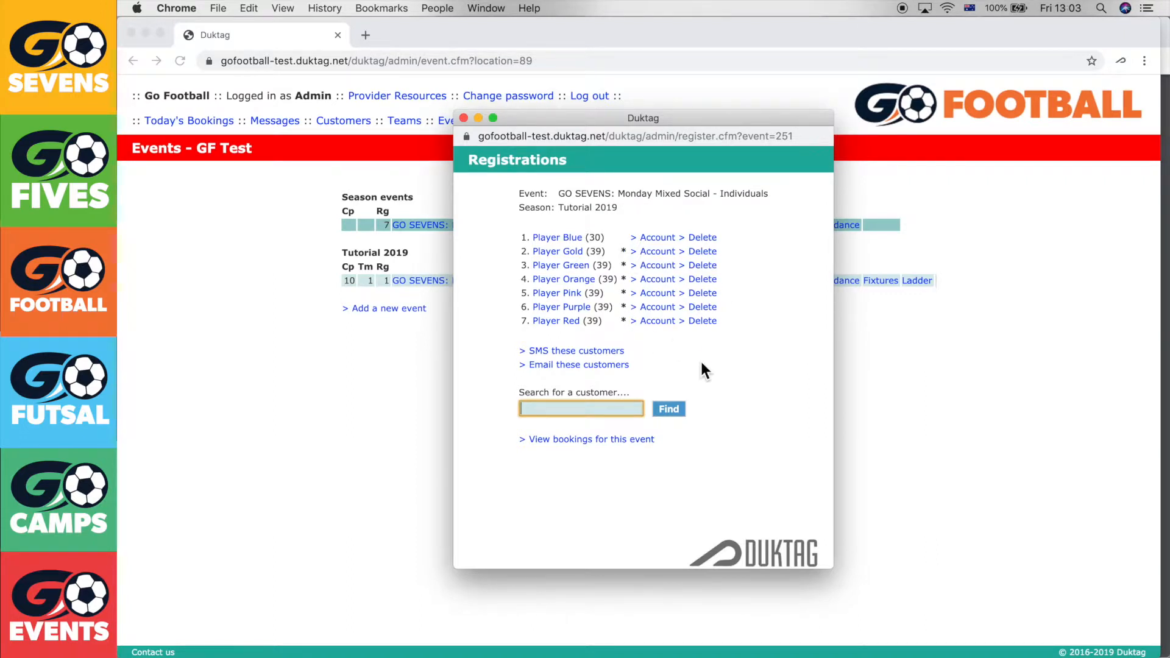
key(super+w)
click(705, 284)
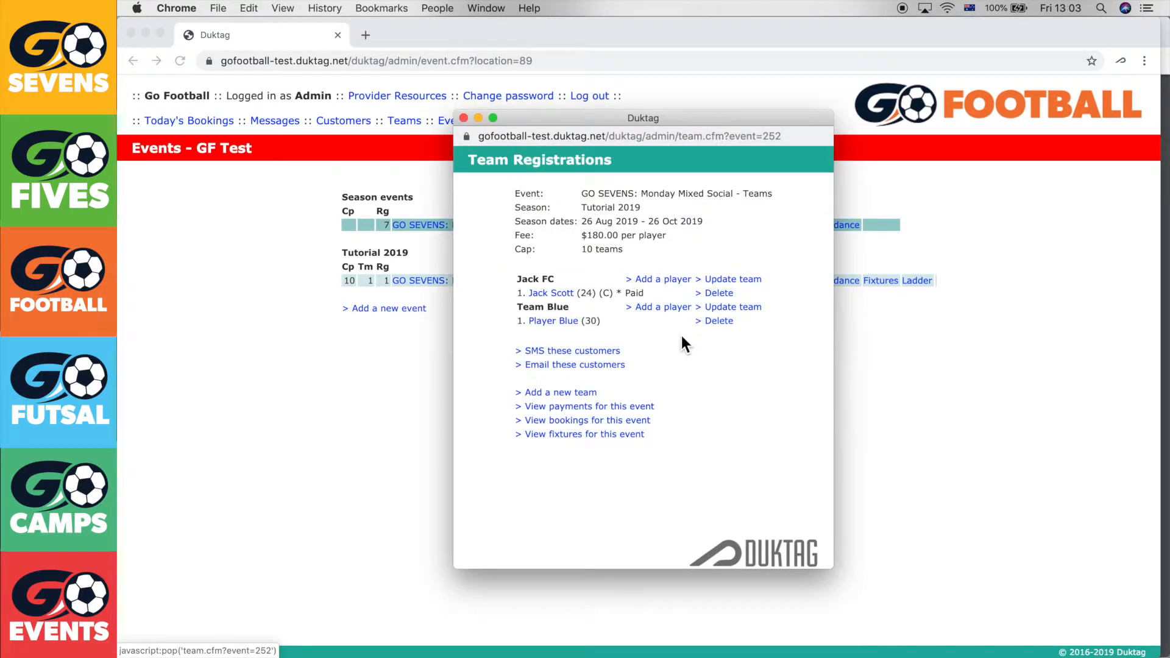
click(574, 386)
text(Team Gold)
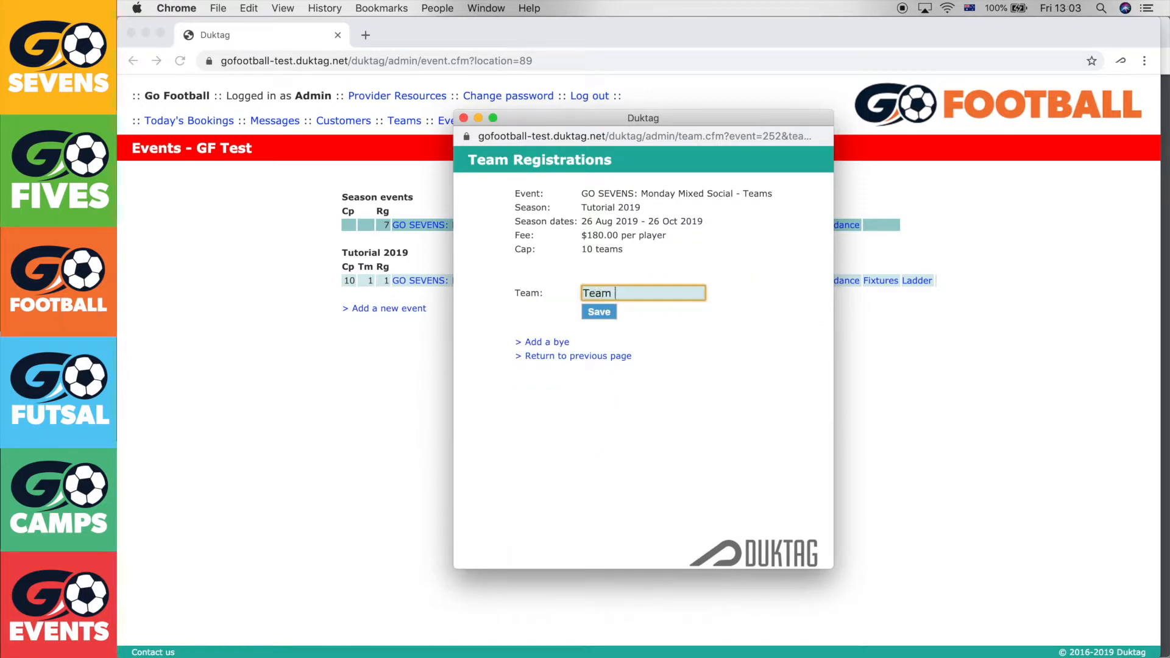
key(Return)
text(gold)
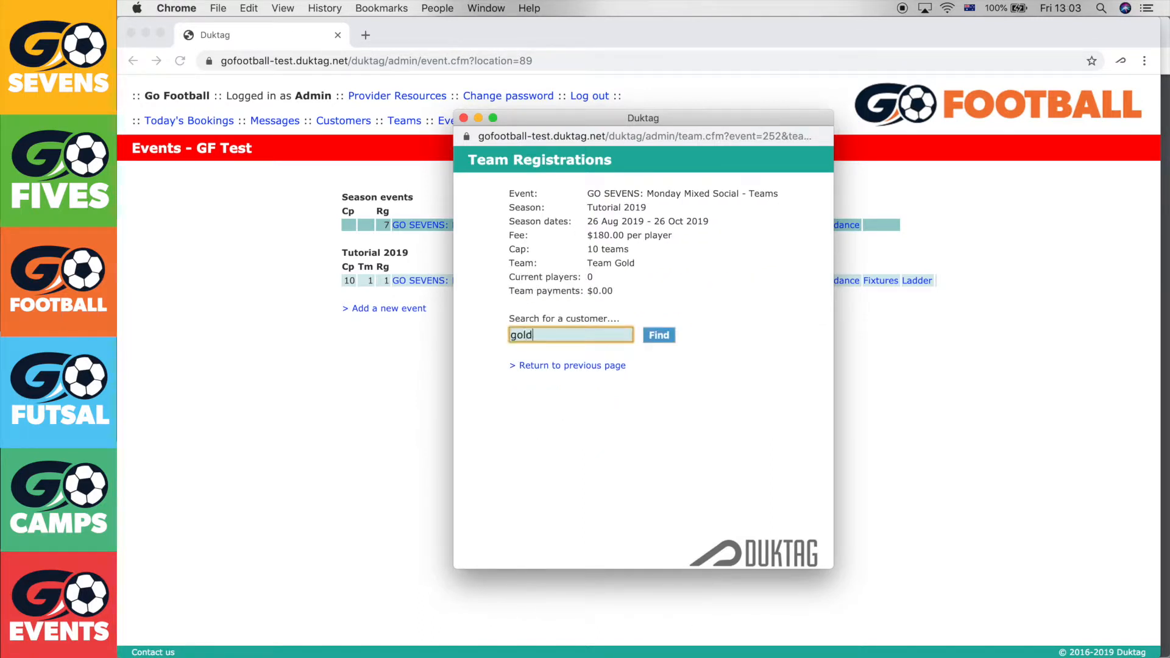
key(Return)
click(527, 331)
click(596, 351)
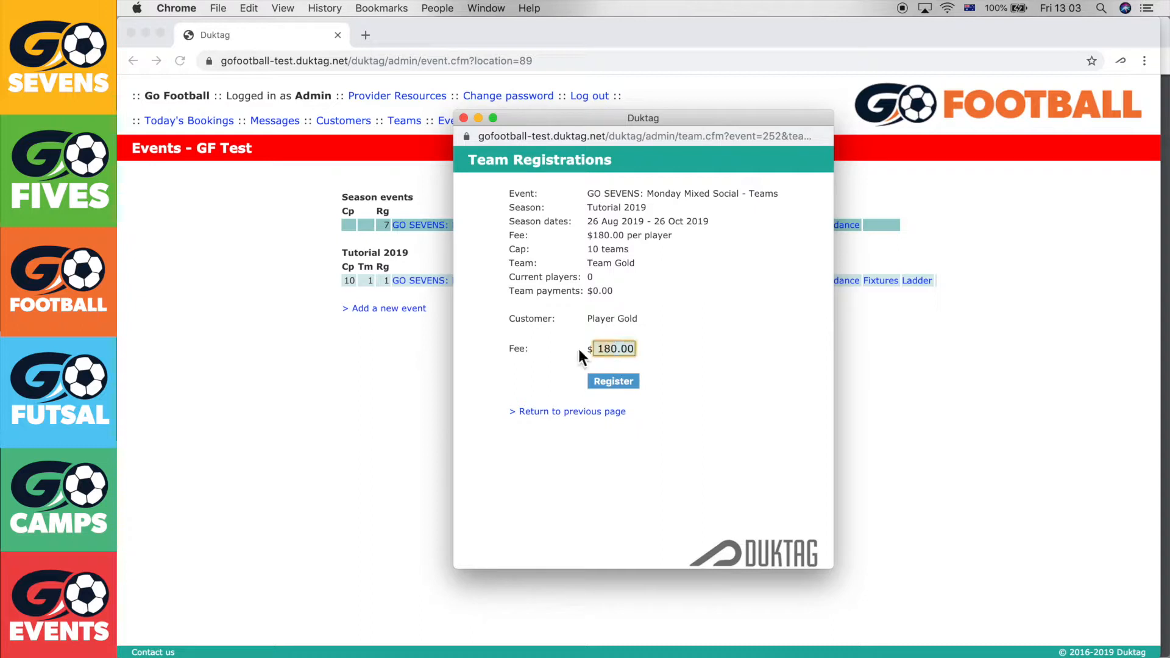
key(Return)
Add a new team named 'orange' and register the orange player to it
click(575, 425)
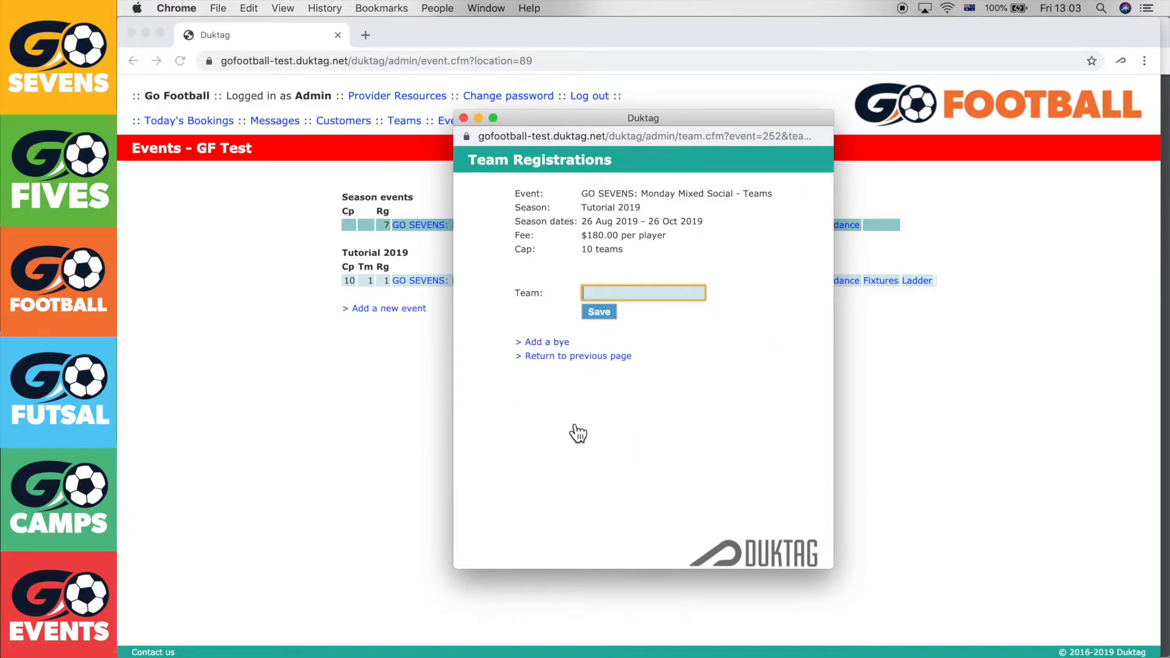
text(orange)
key(Return)
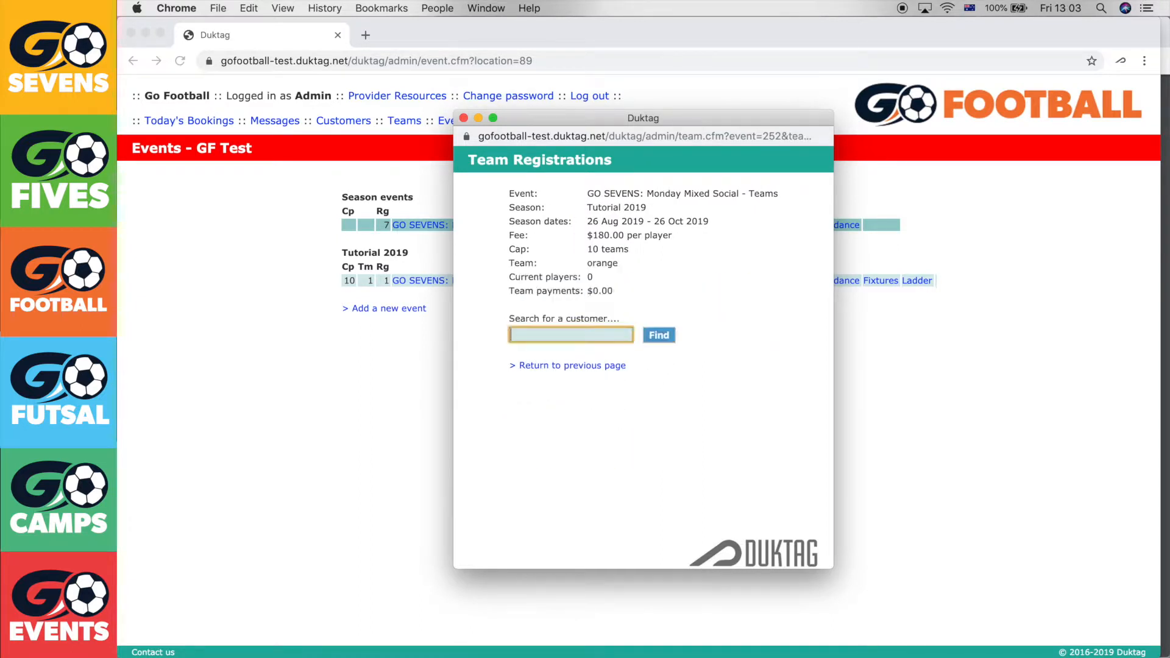
text(orange)
key(Return)
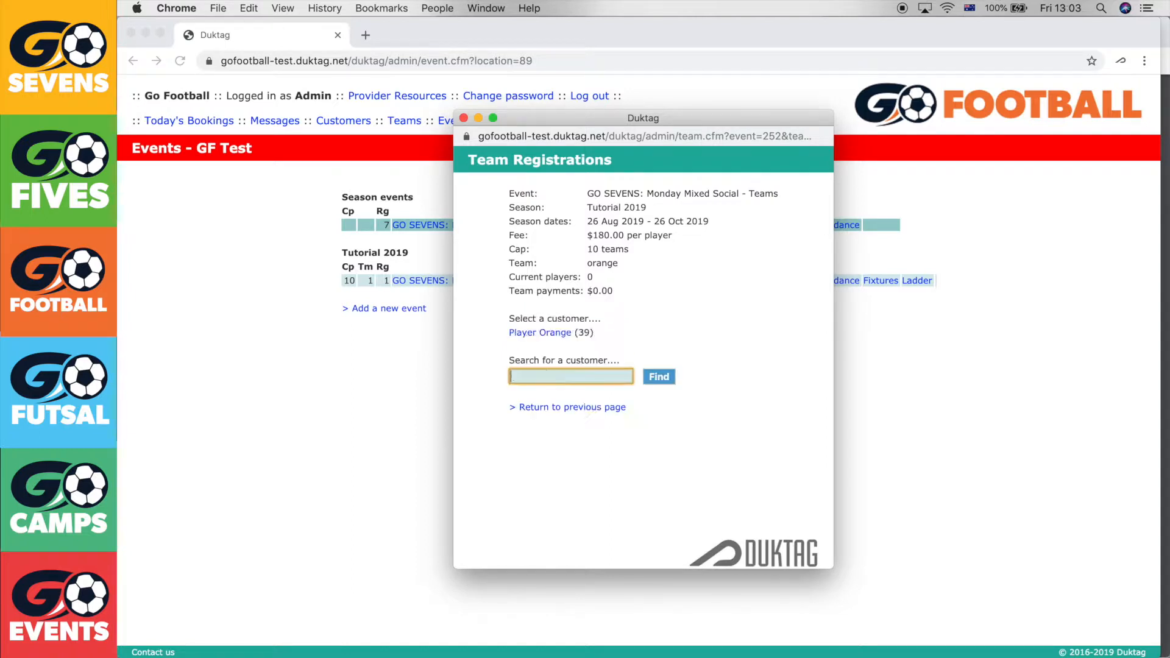
click(561, 339)
click(605, 351)
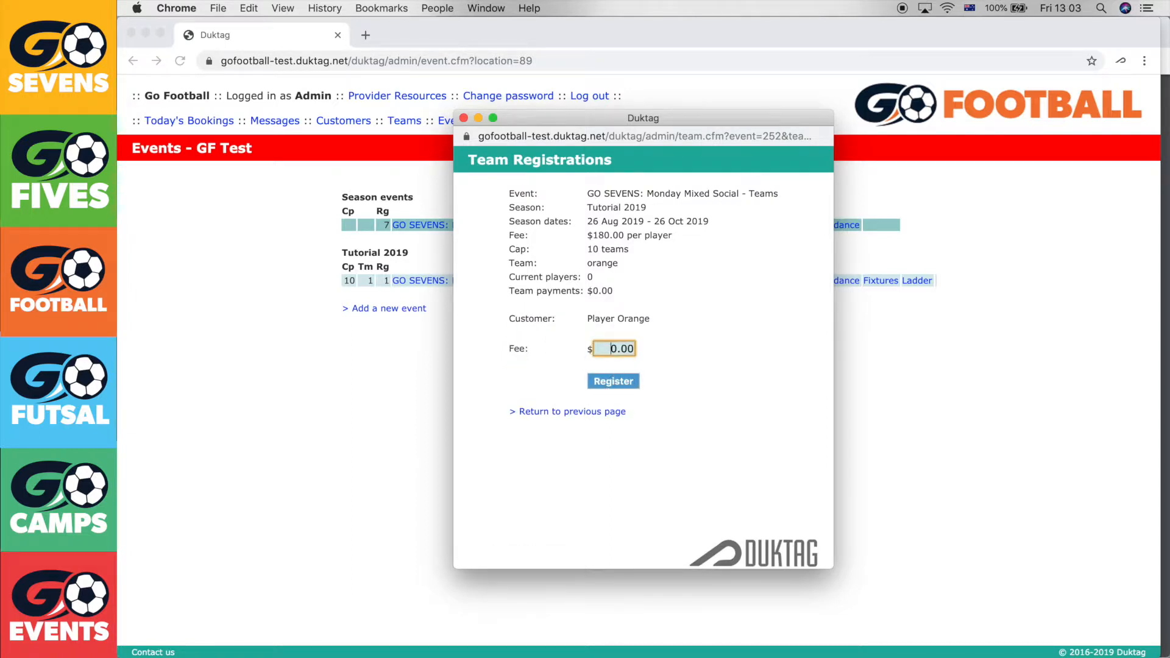
key(Return)
Rename the 'orange' team to 'Team Orange' and save it
drag(561, 311, 510, 307)
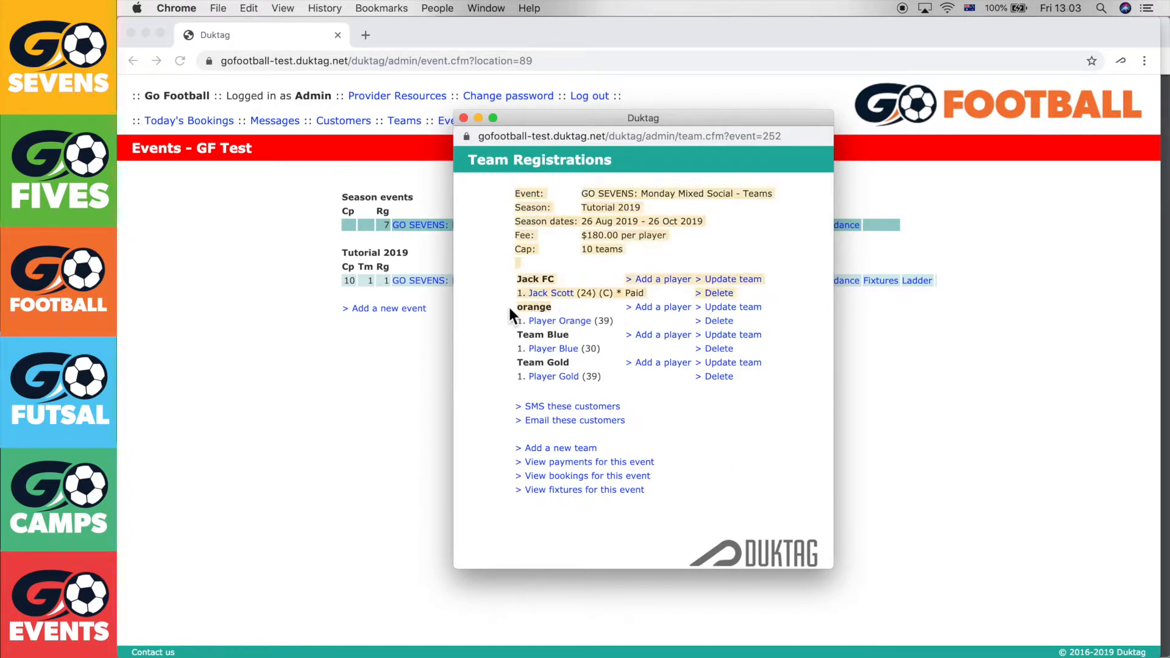
click(563, 308)
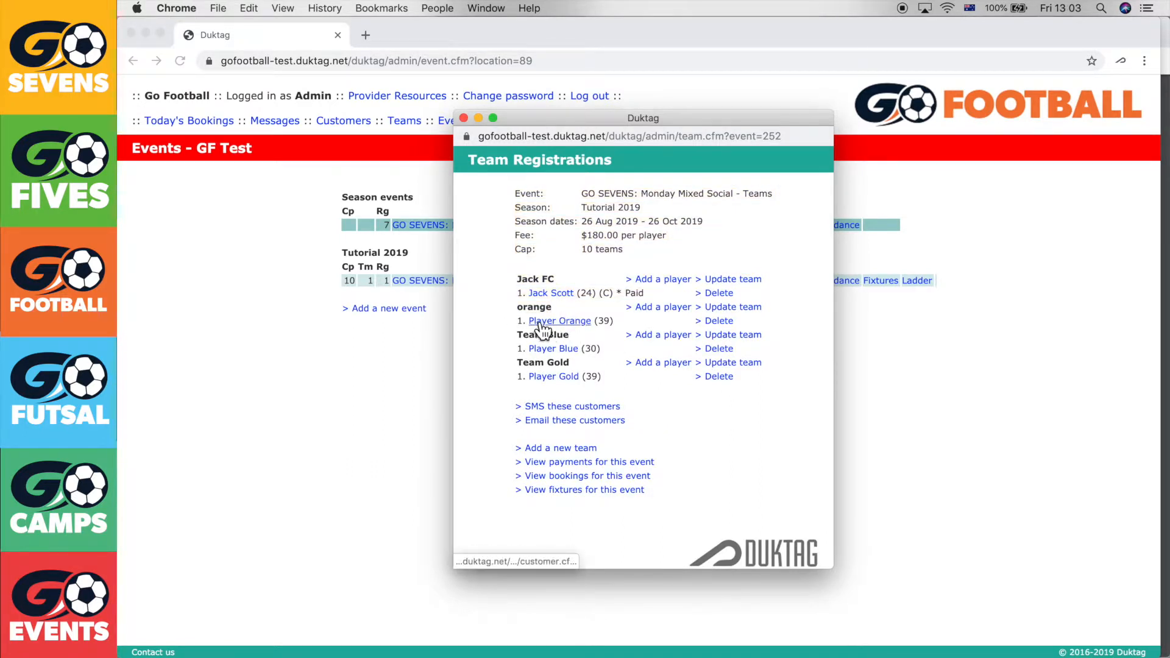
click(749, 316)
text(Team orange)
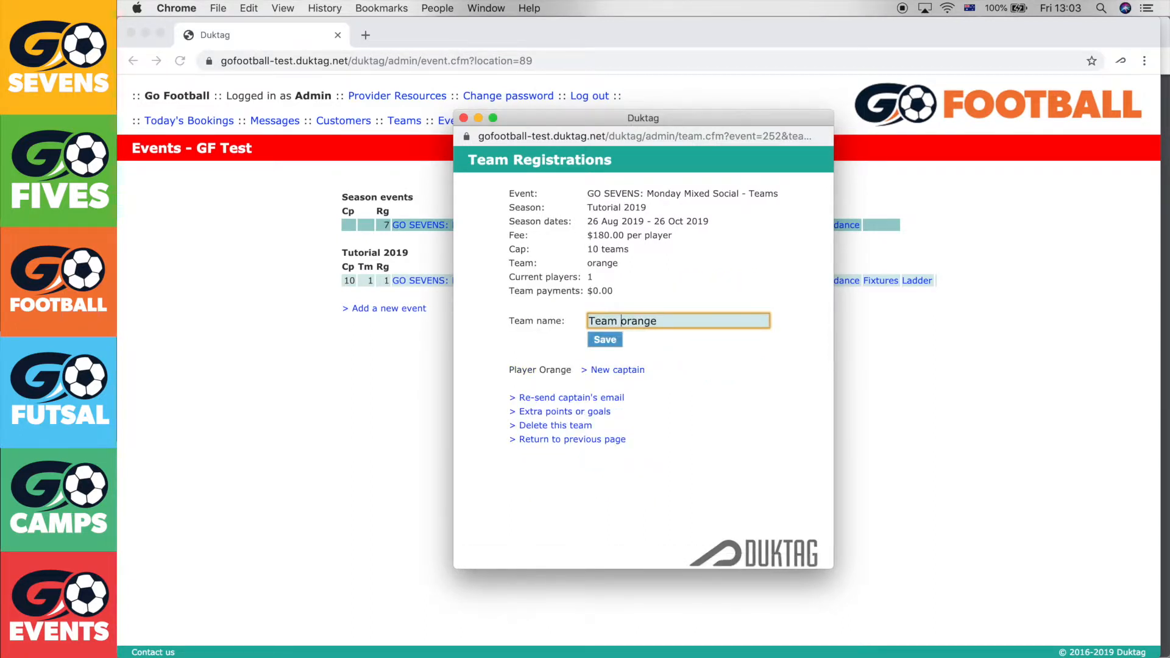
key(Delete)
text(O)
click(613, 343)
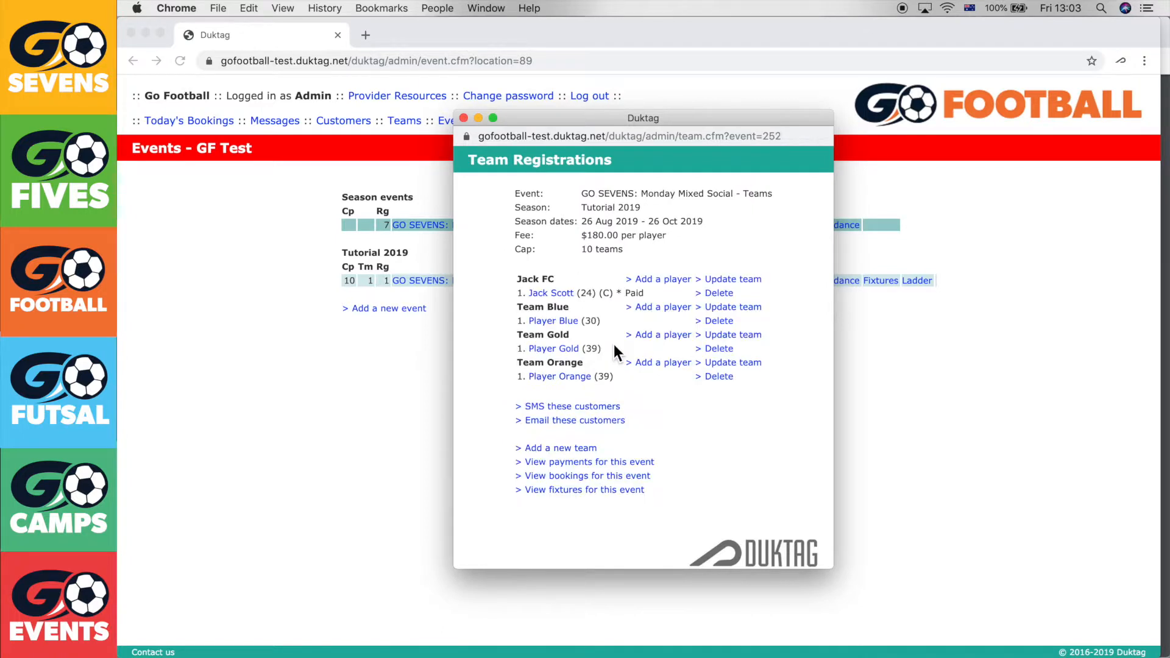
Add Team Pink and register the pink player to it
click(556, 451)
text(Team )
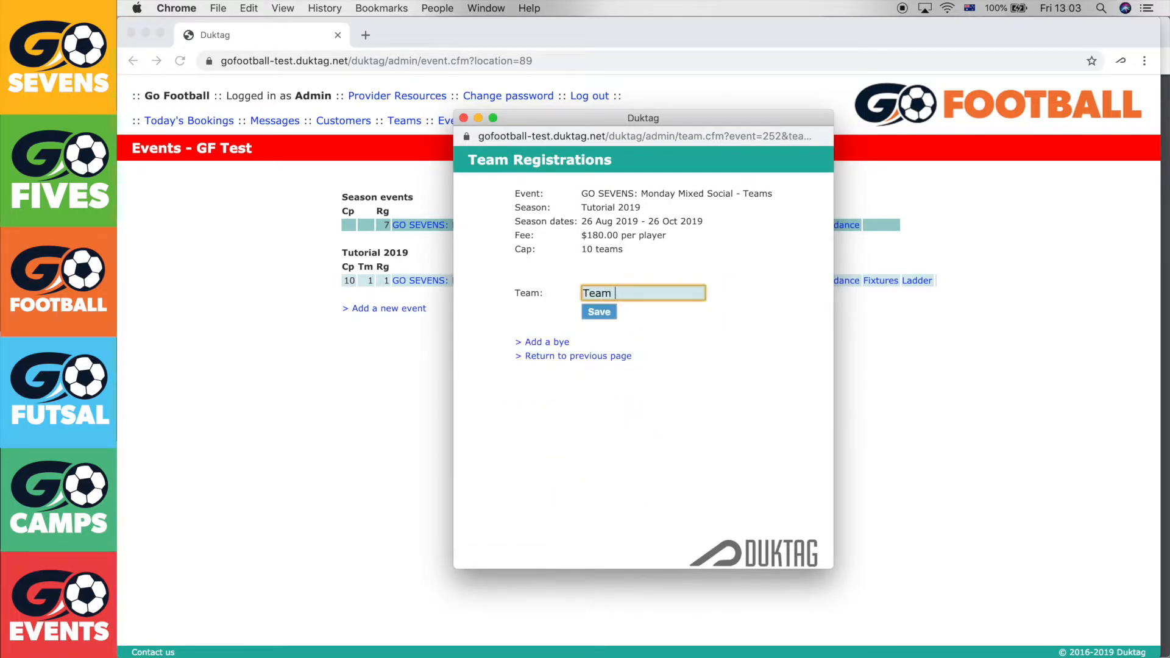
text(Plnk)
click(599, 312)
text(pl)
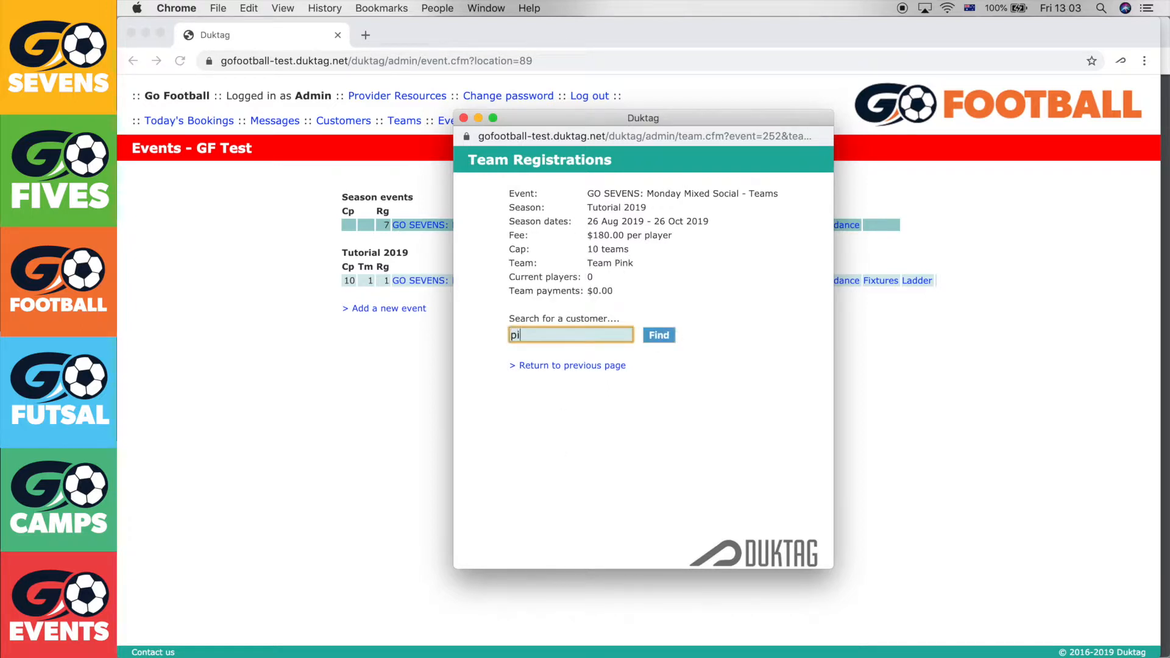
click(534, 334)
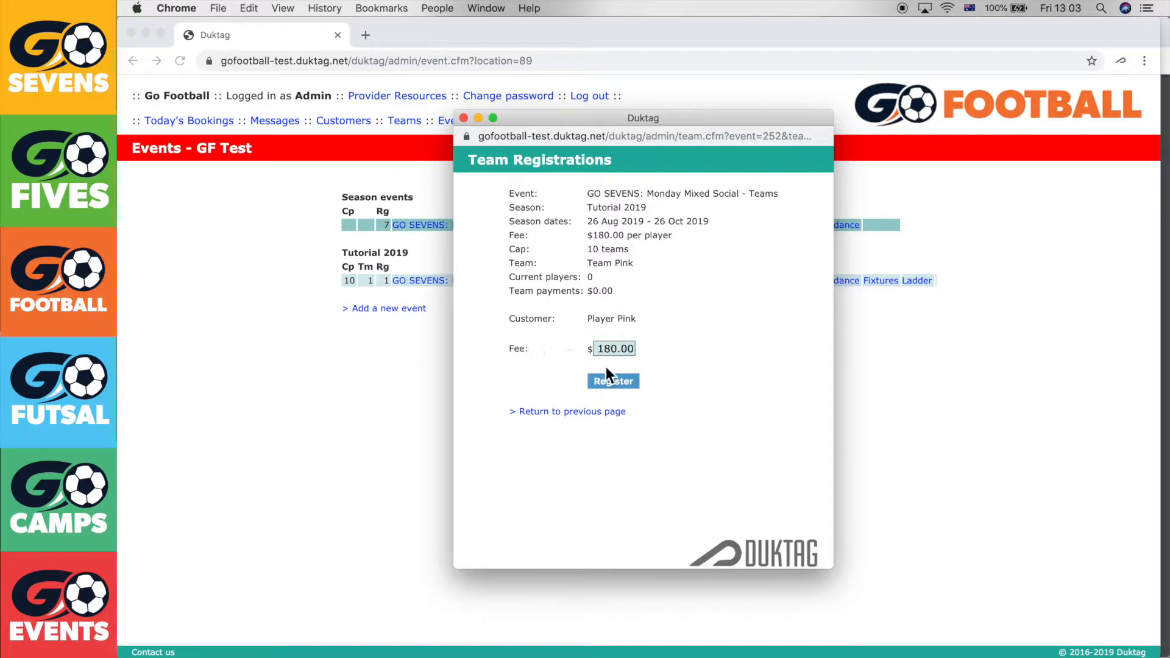
click(611, 350)
key(Return)
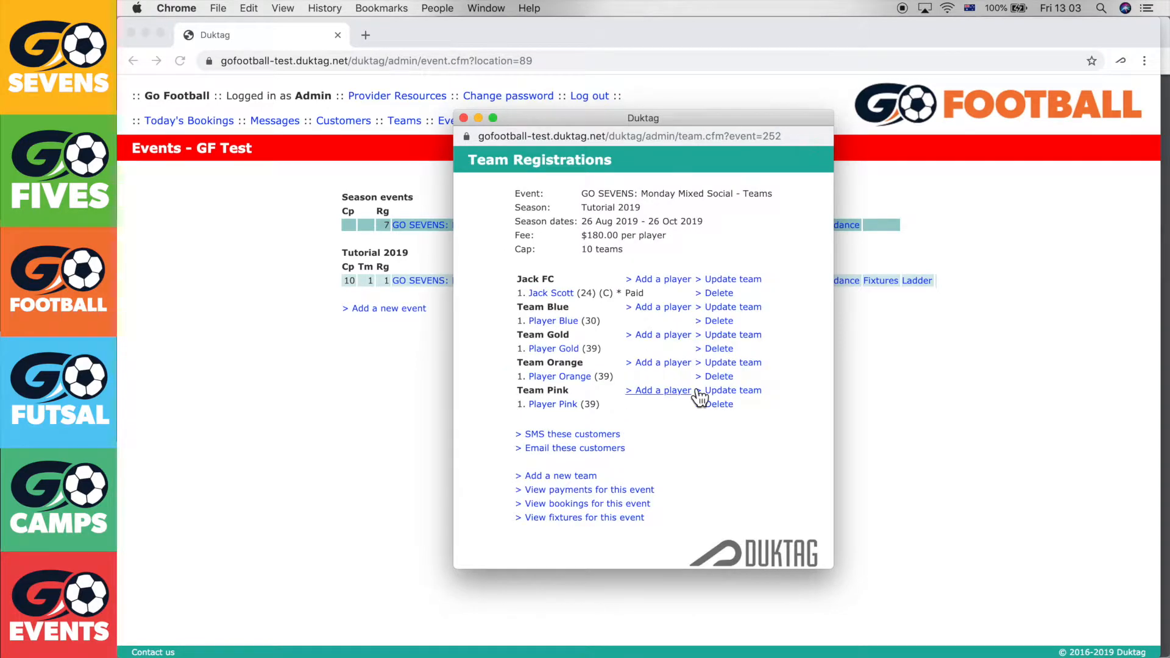
Add Team Red and register the red player with the fee cleared to 0.00
click(463, 118)
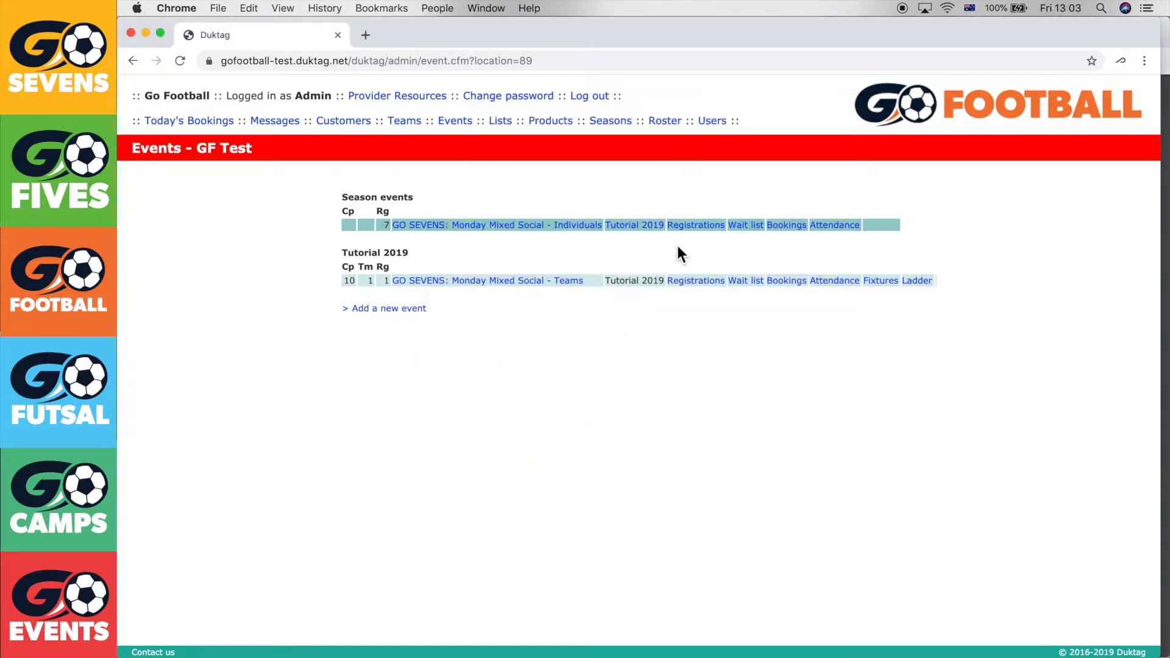
click(717, 235)
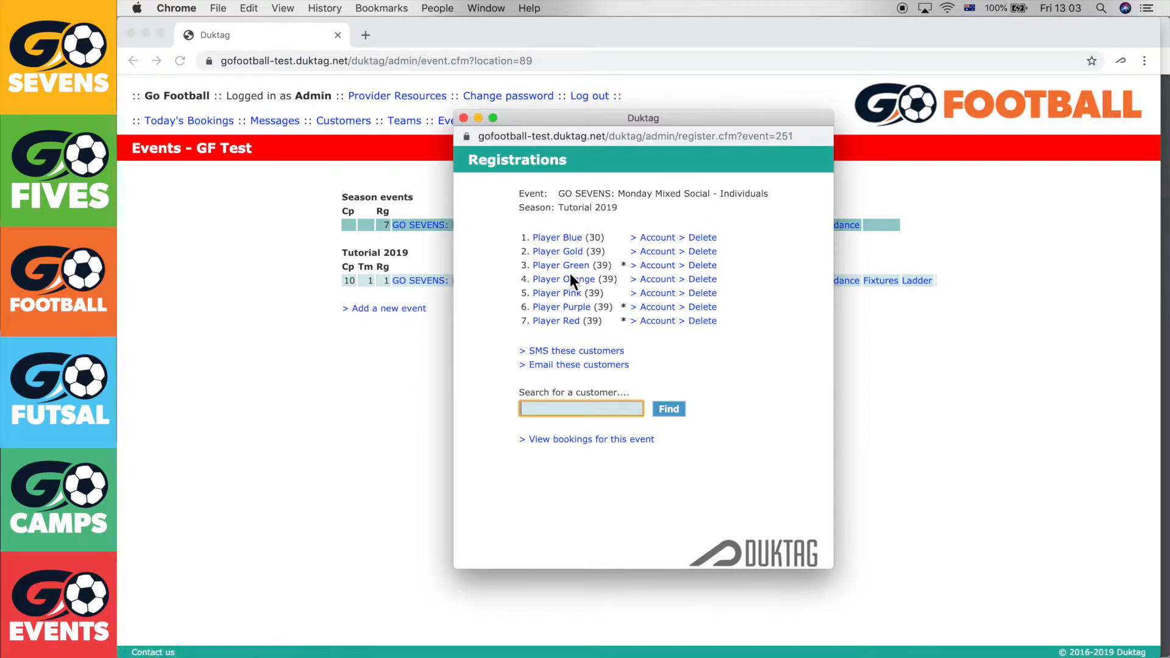
click(727, 297)
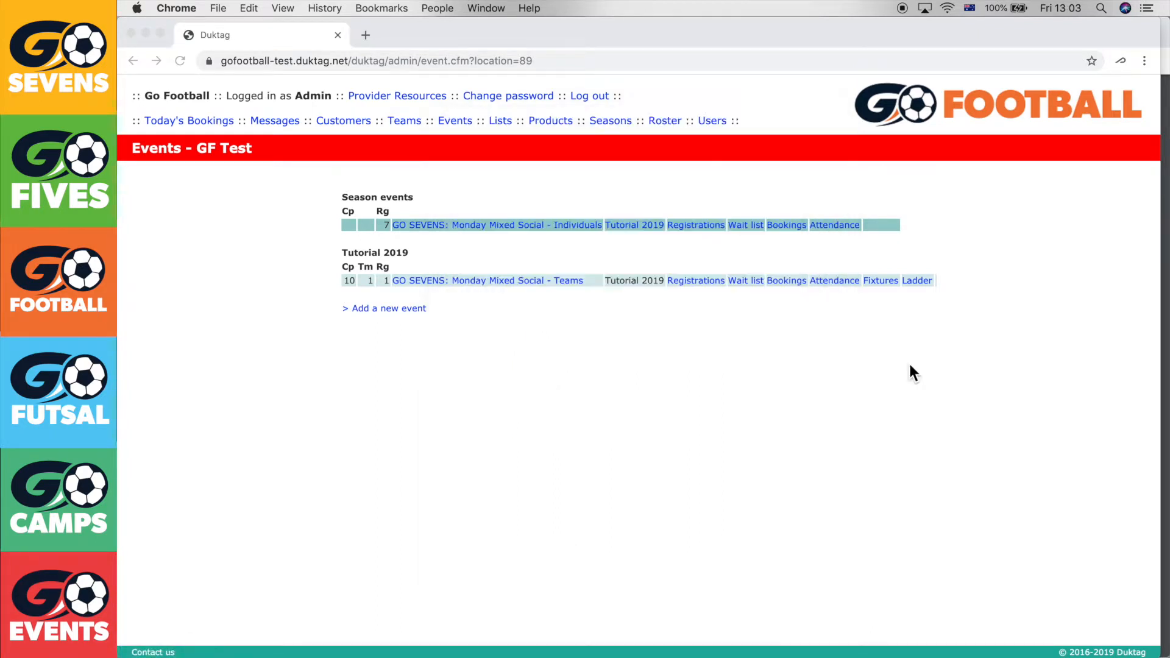
click(570, 478)
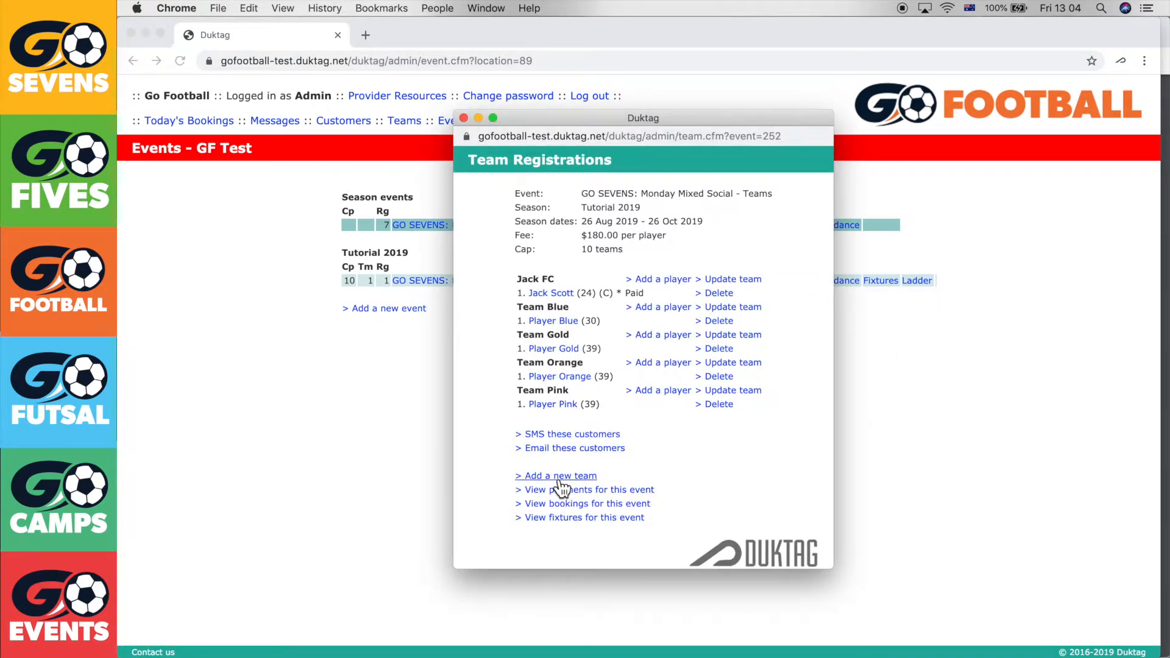
text(Team Red)
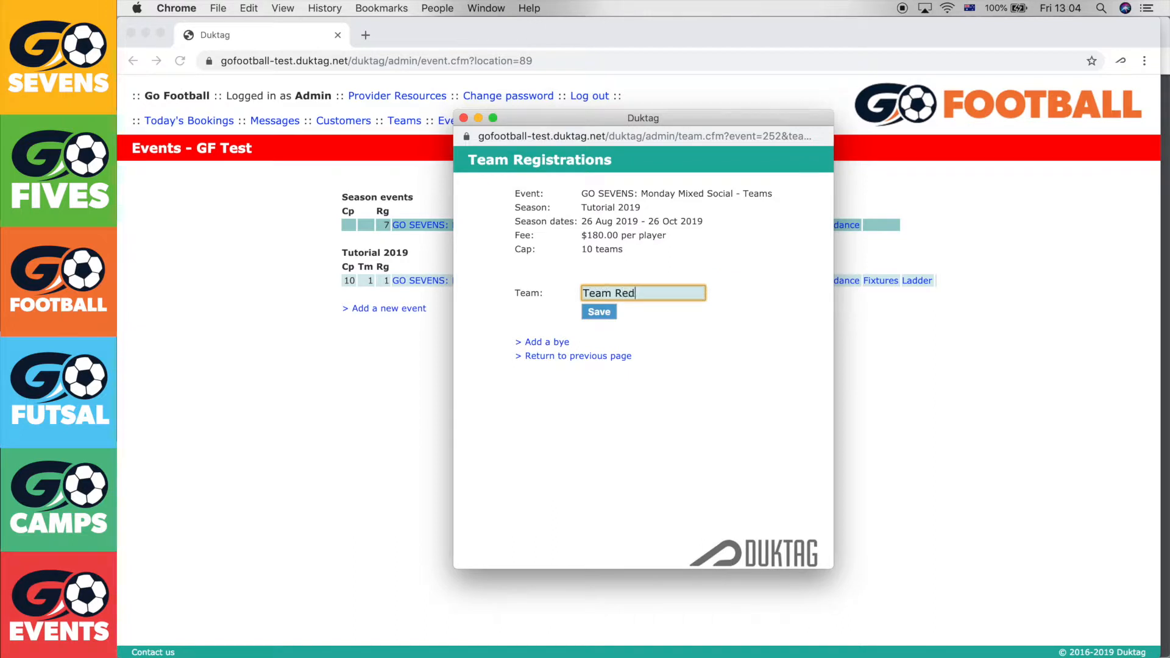
click(601, 312)
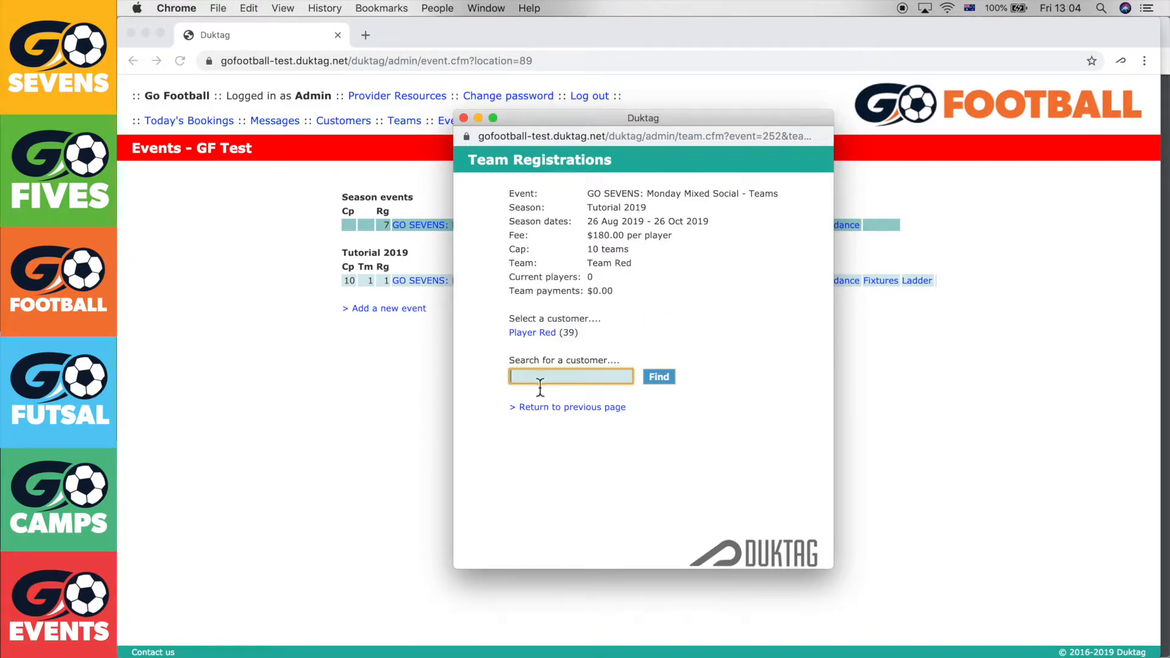
click(532, 334)
drag(611, 351, 594, 352)
key(BackSpace)
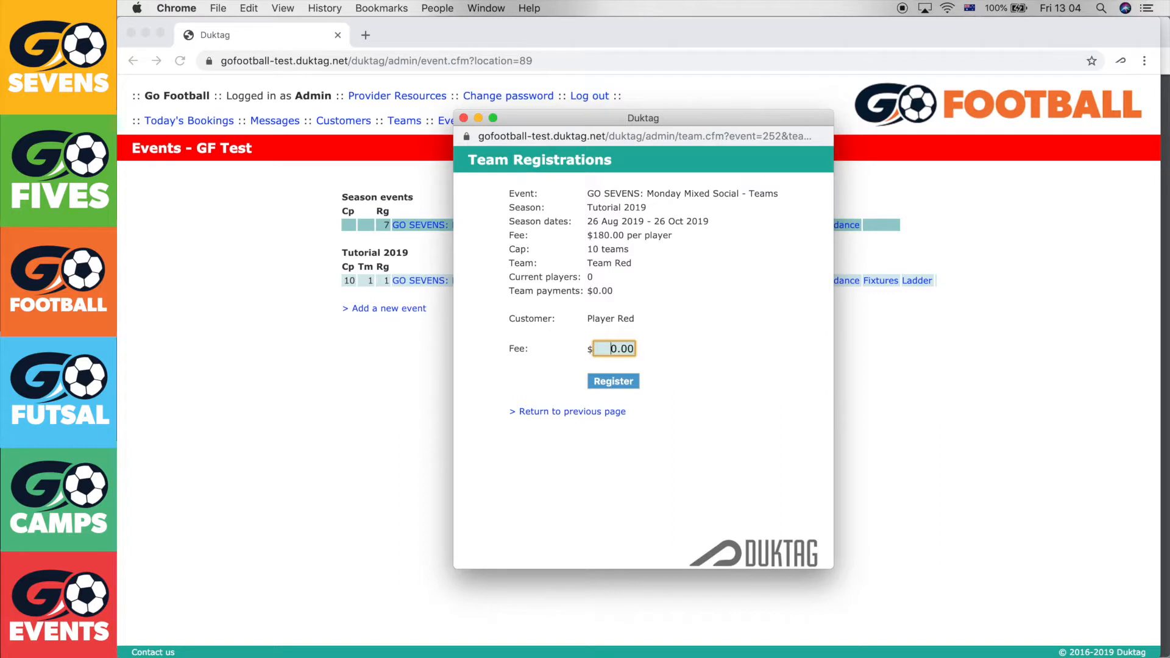
click(617, 381)
Add Team Green and register the green player with a 0.00 fee
click(558, 502)
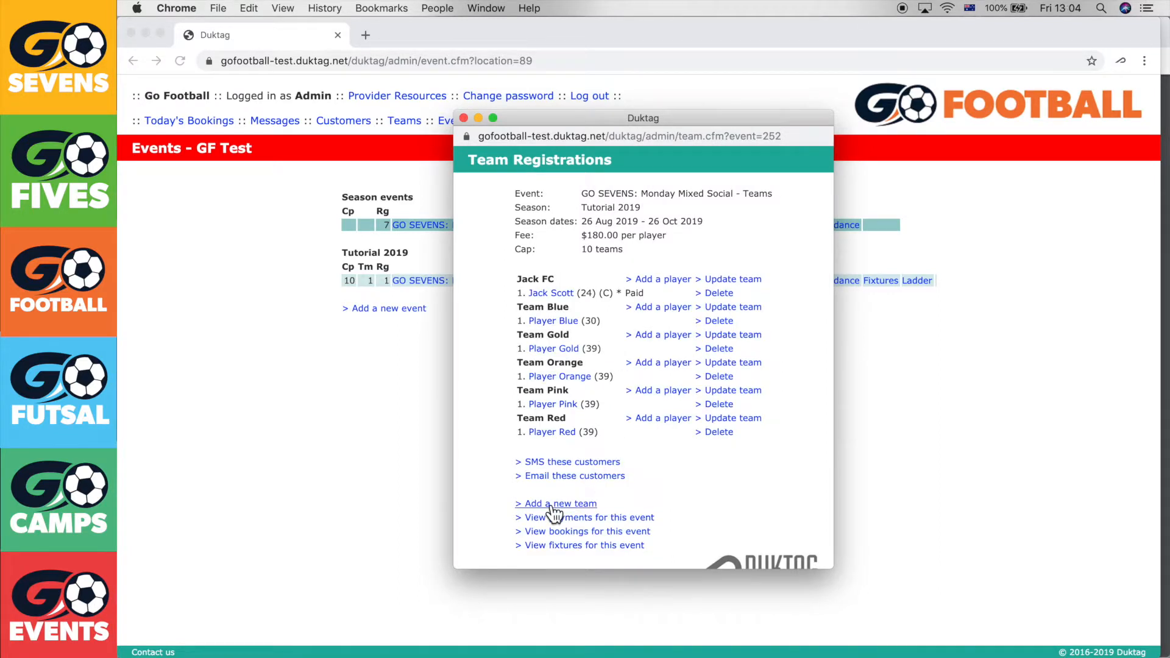
text(Team Green)
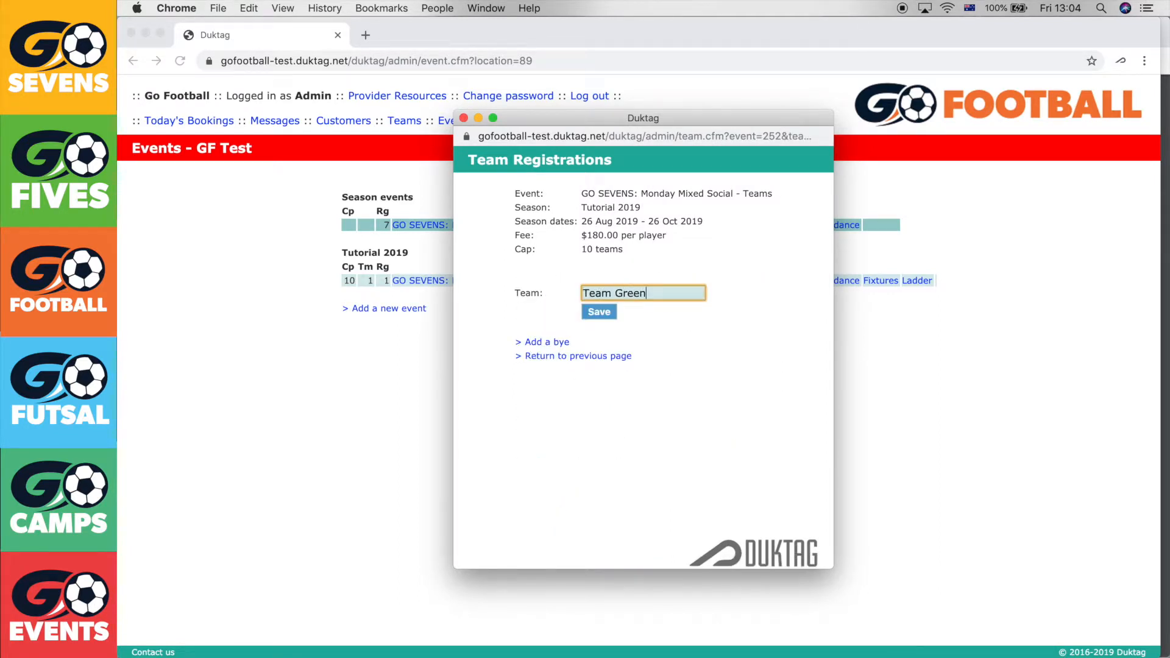
key(Return)
text(gree)
key(Return)
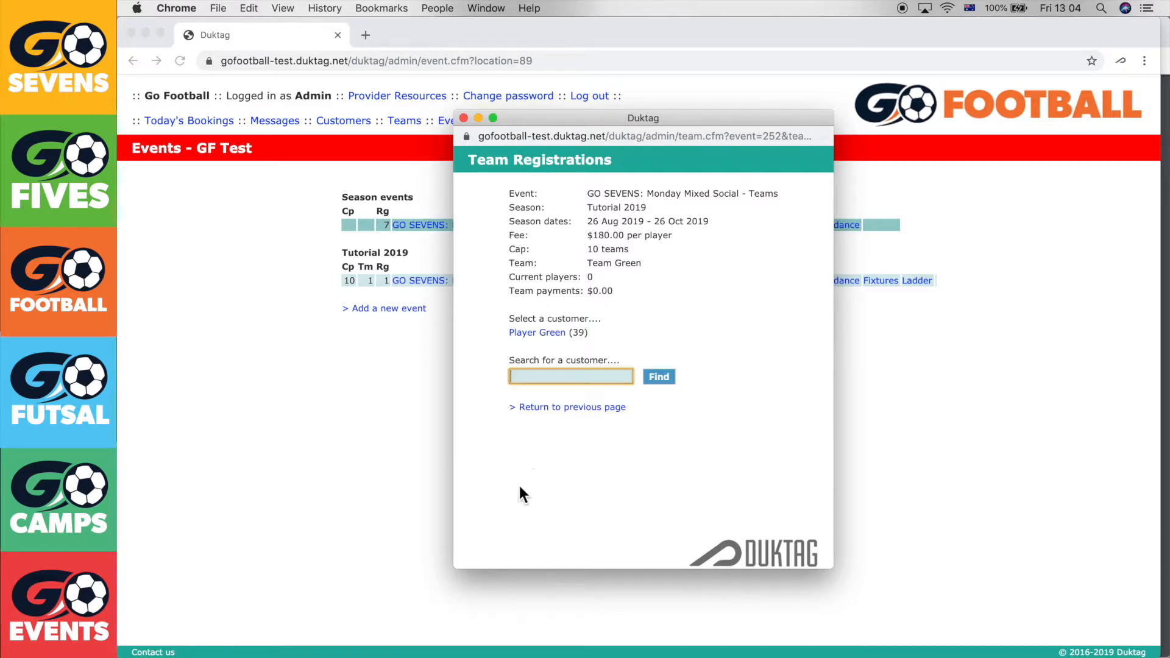
click(536, 334)
drag(611, 351, 600, 354)
key(BackSpace)
key(BackSpace)
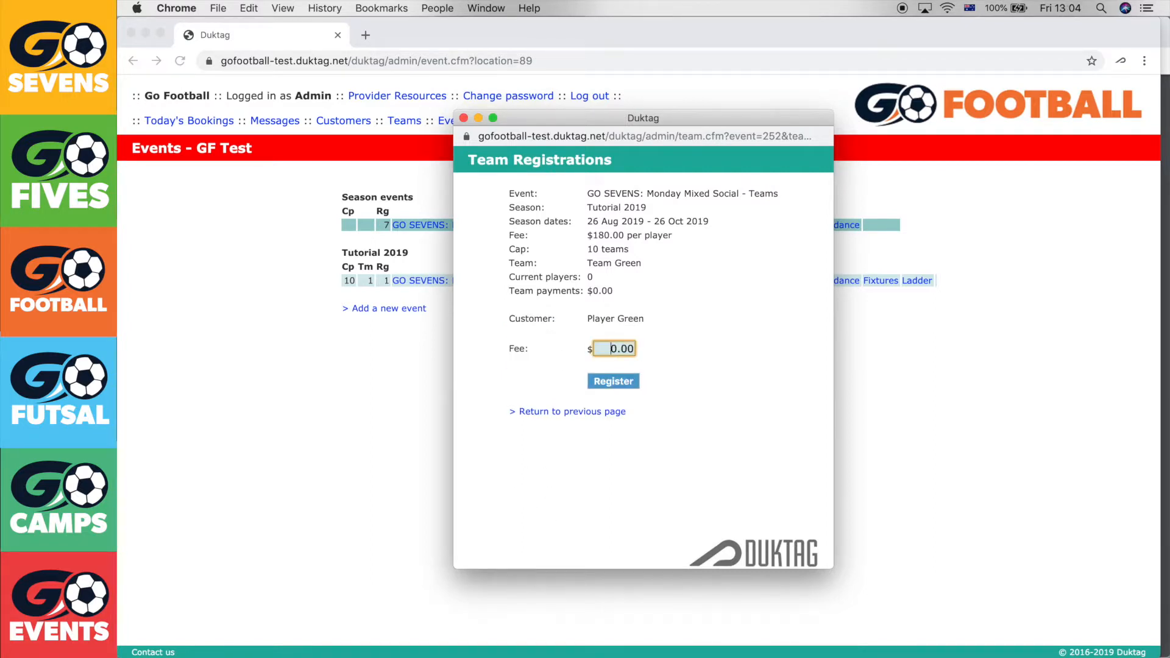
key(Return)
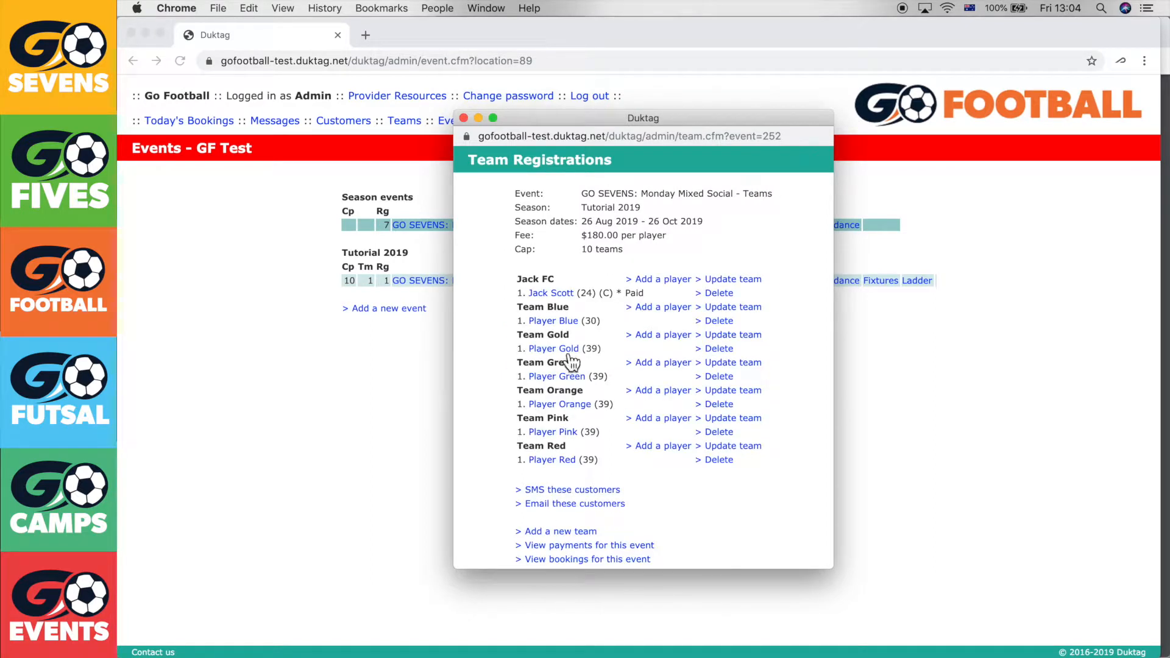
Add Team Purple and register the purple player at no charge
click(588, 533)
text(Team Purple)
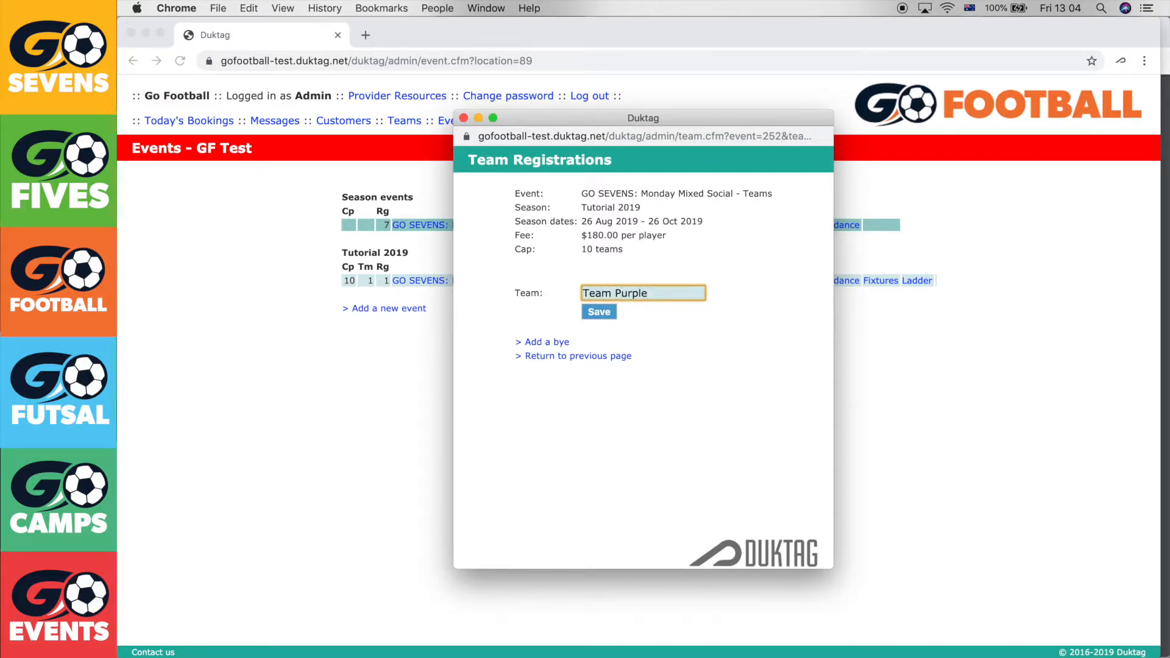
key(Return)
text(purple)
key(Return)
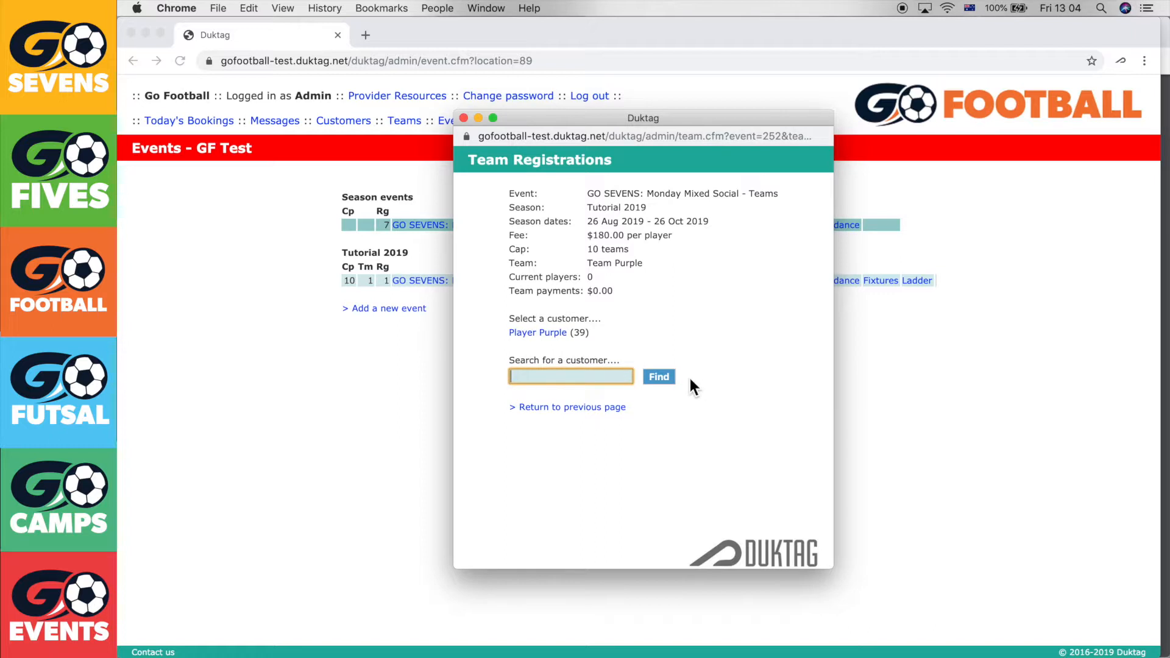
click(518, 332)
key(BackSpace)
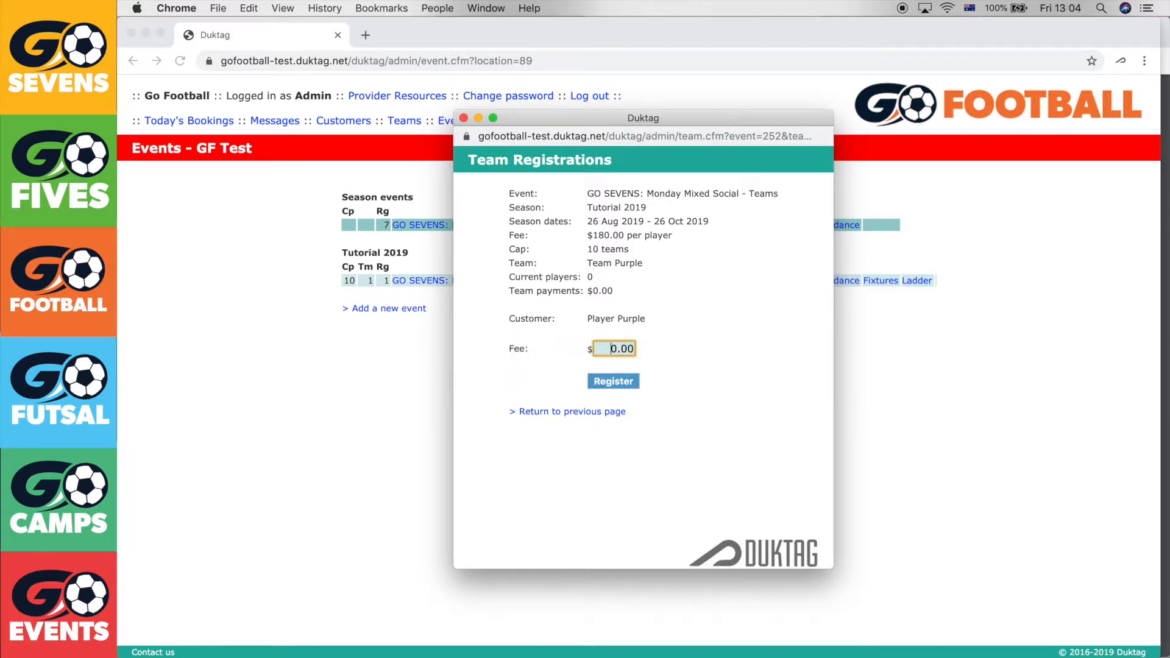
key(Return)
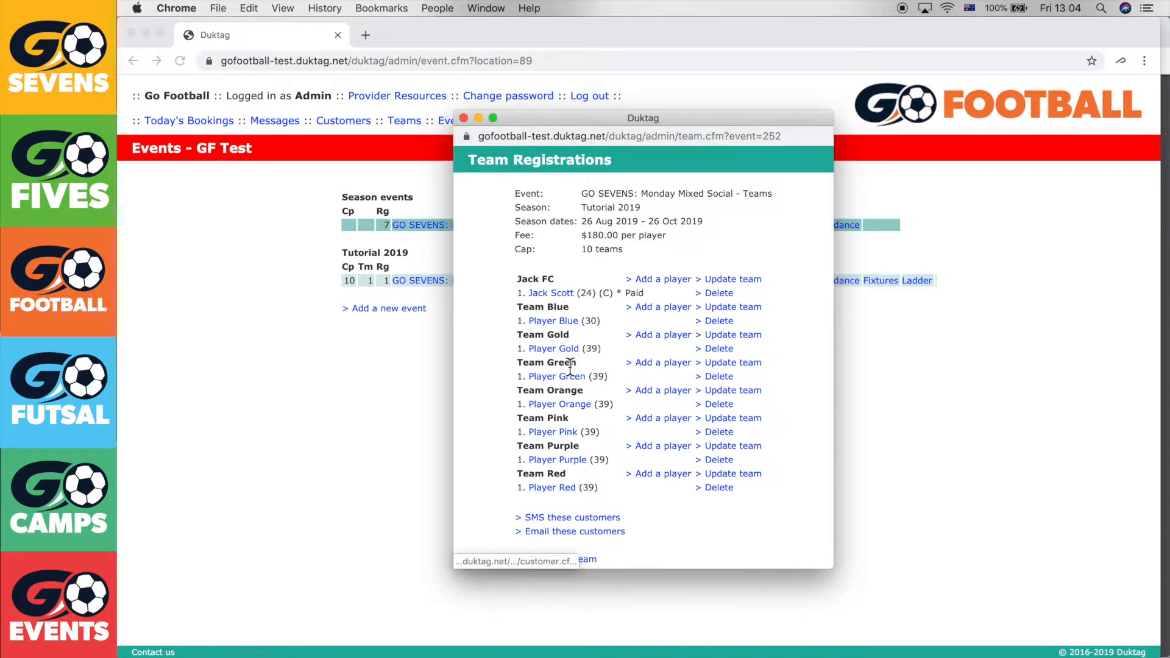
Reload the events page and recheck Team Registrations to confirm 8 teams and 8 registrations
click(465, 117)
right_click(441, 336)
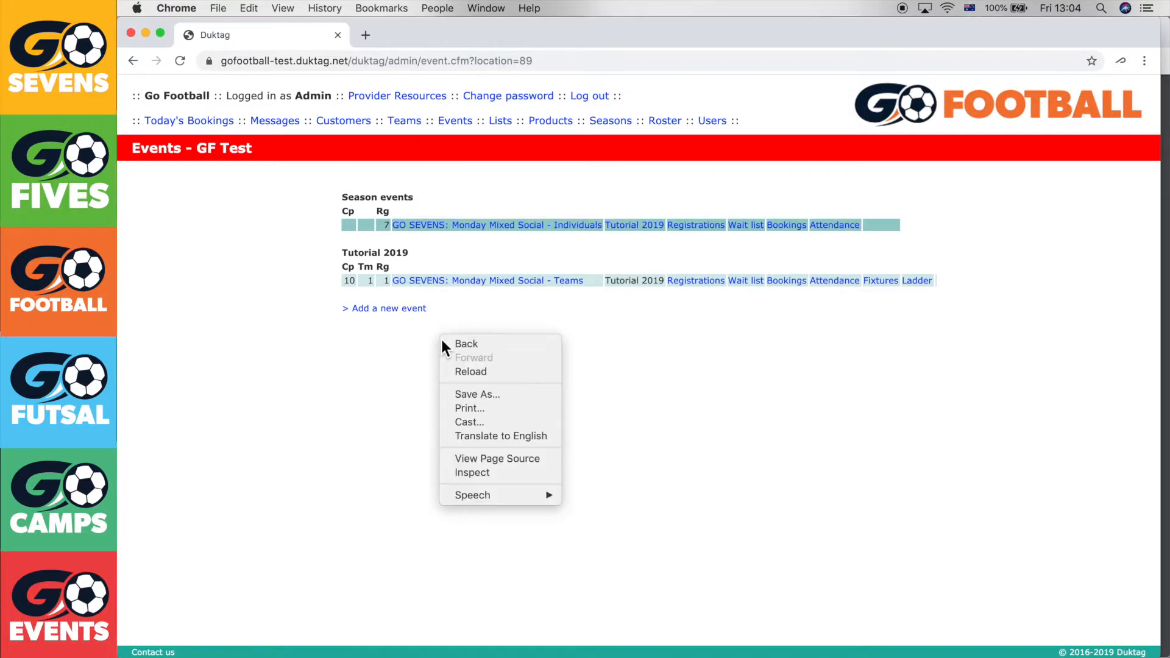
click(480, 373)
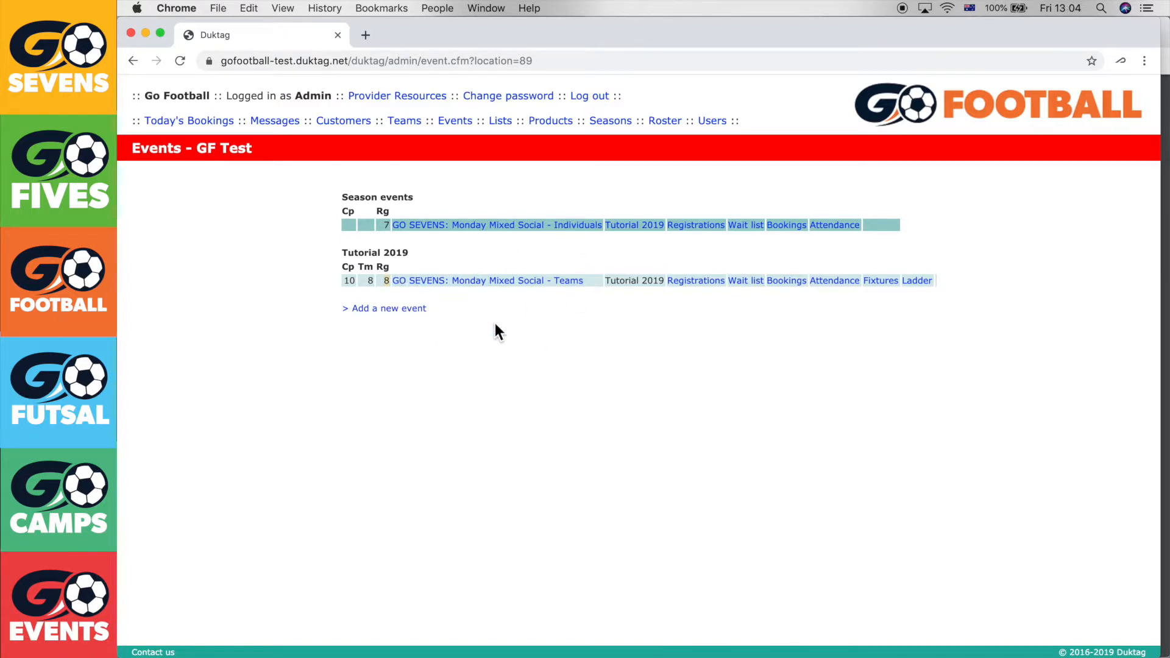
click(701, 284)
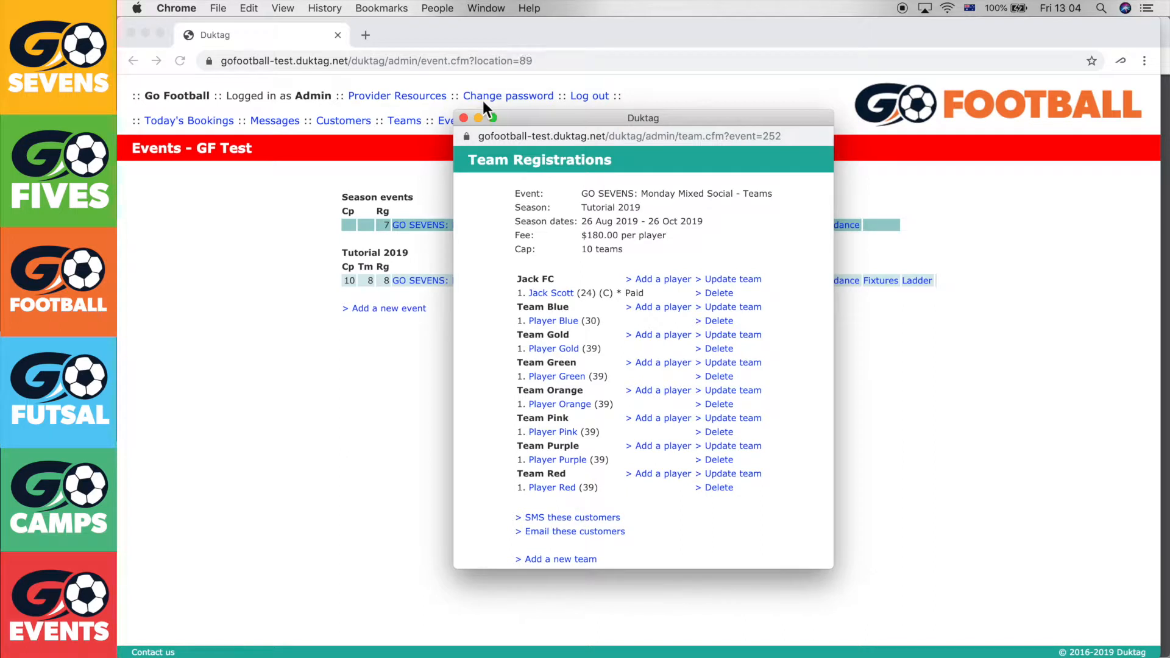
click(464, 118)
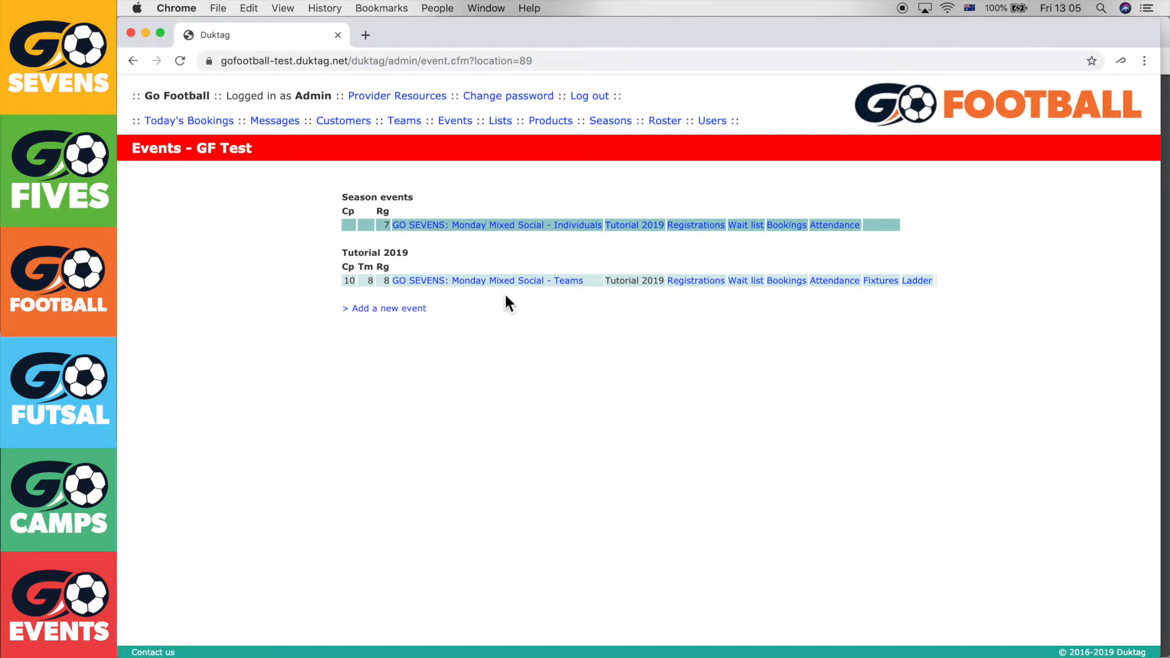
click(684, 284)
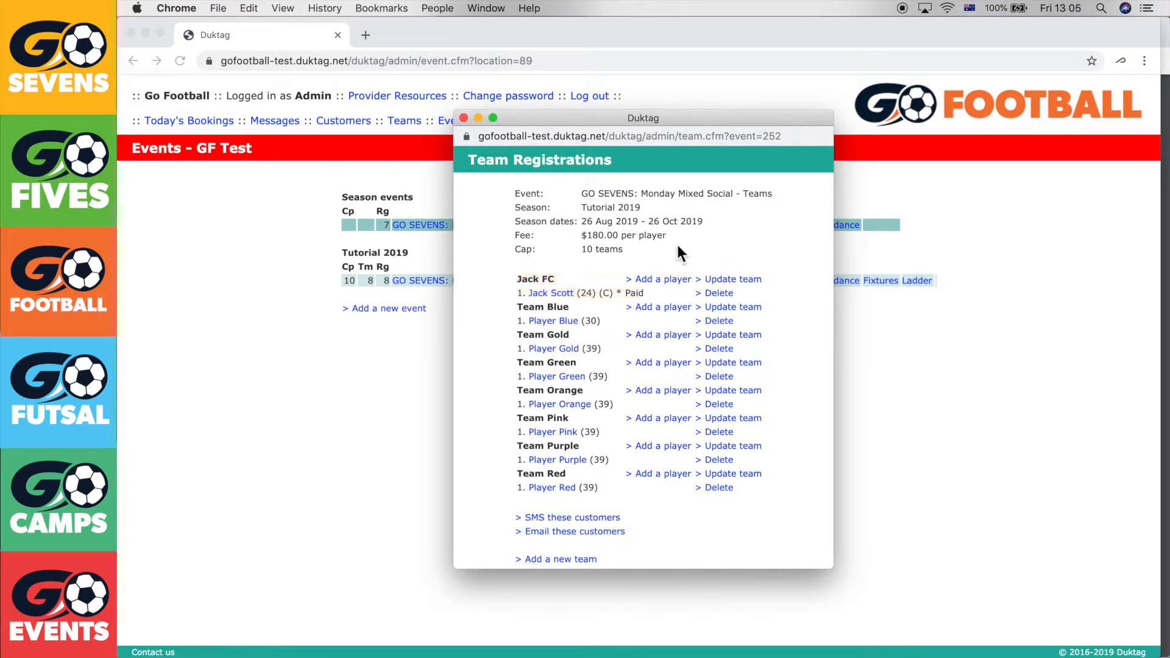
click(463, 119)
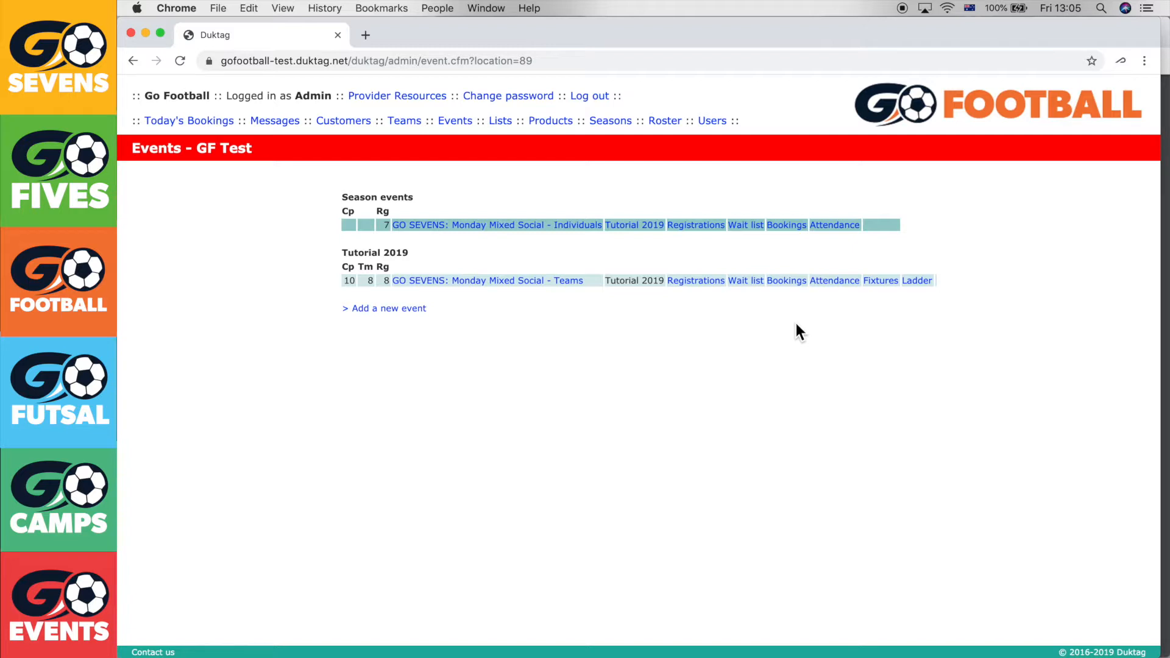
Begin a Teams event court booking for the 7:00pm slot on Monday 26 August 2019
click(787, 281)
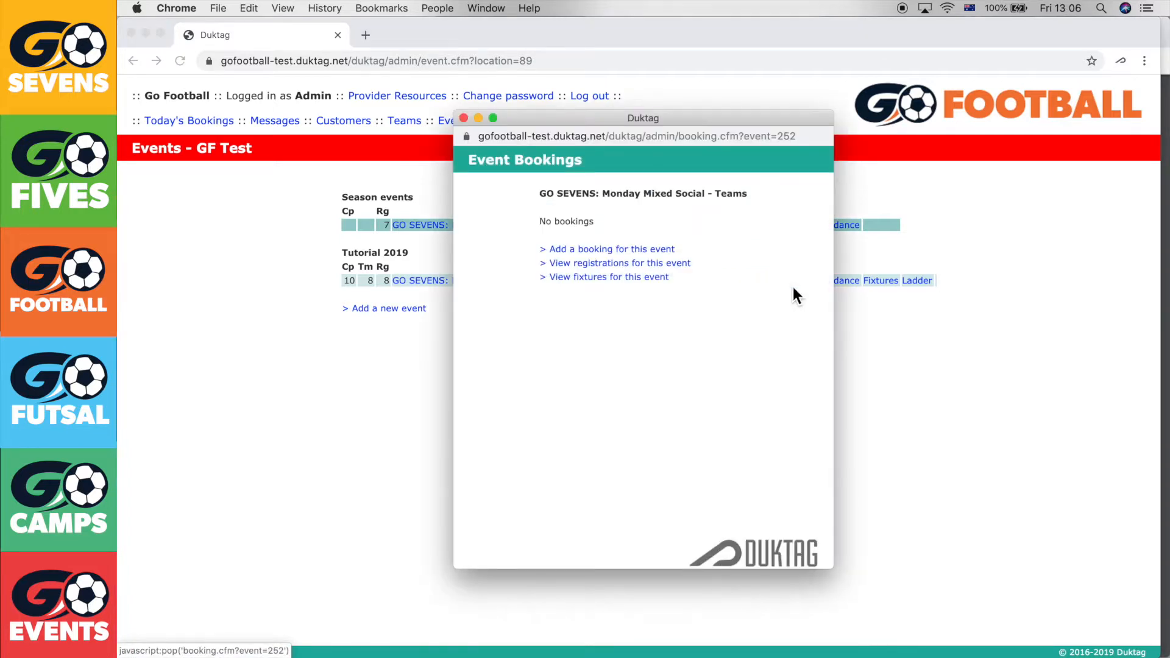
click(661, 261)
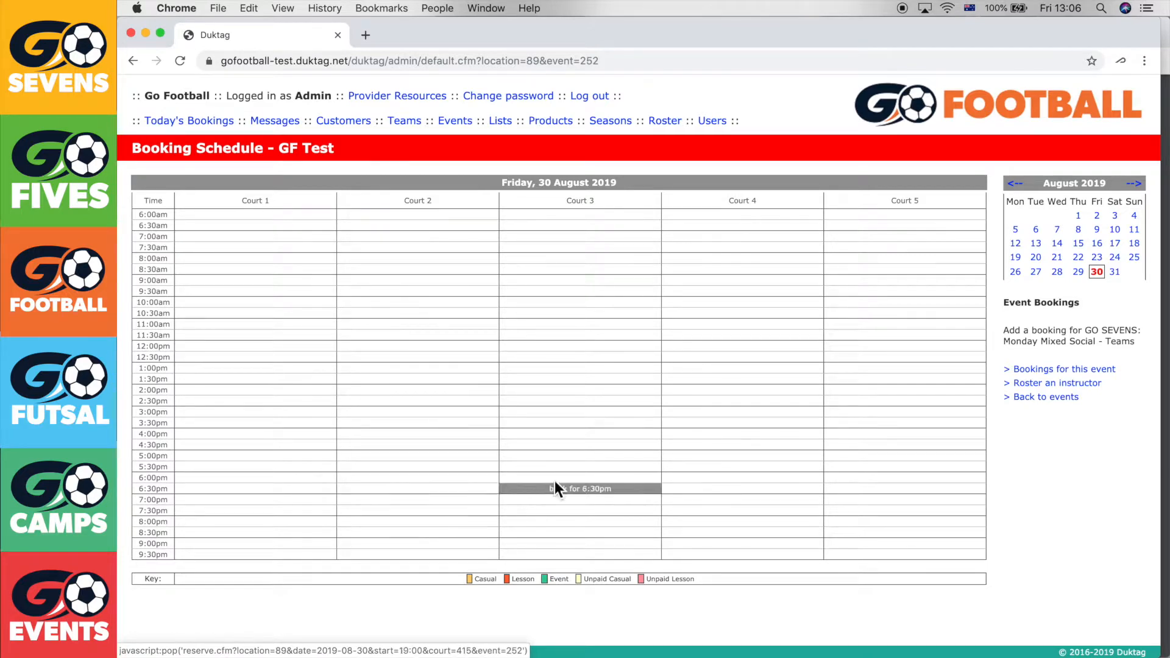
click(1018, 277)
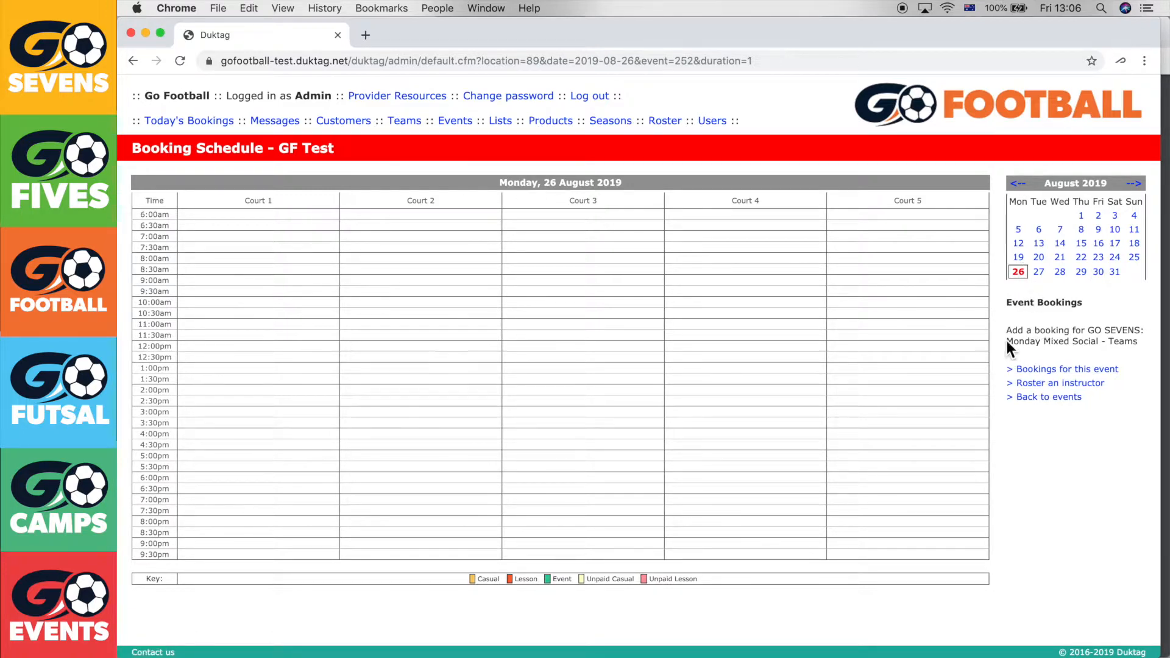
drag(1009, 342, 1100, 342)
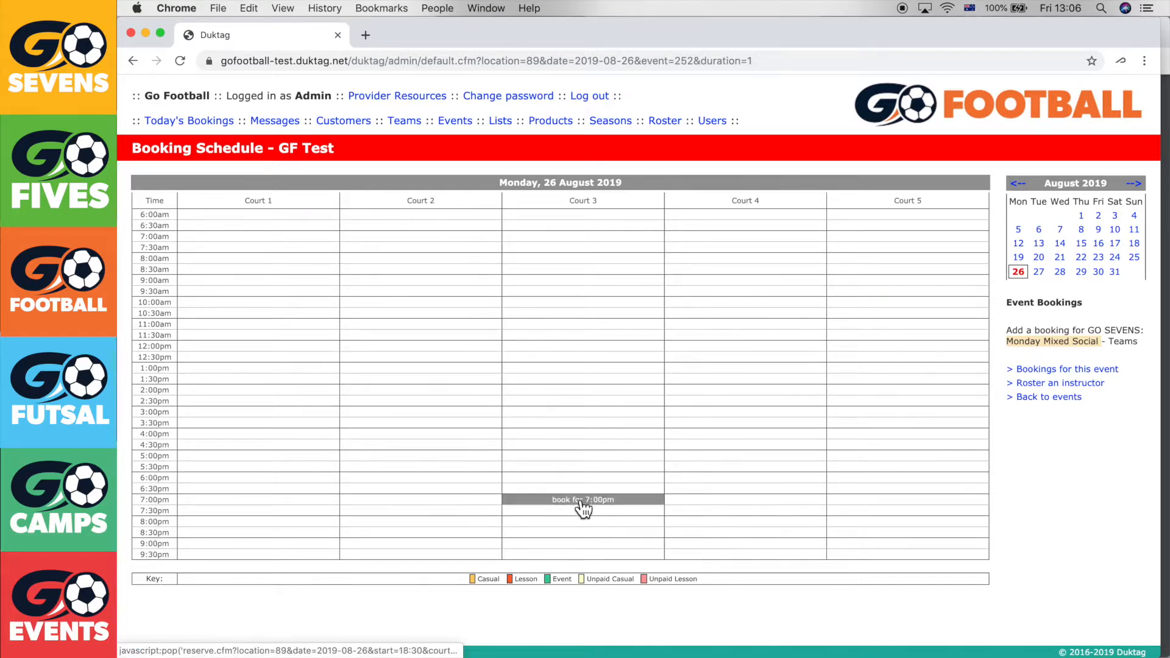
click(464, 500)
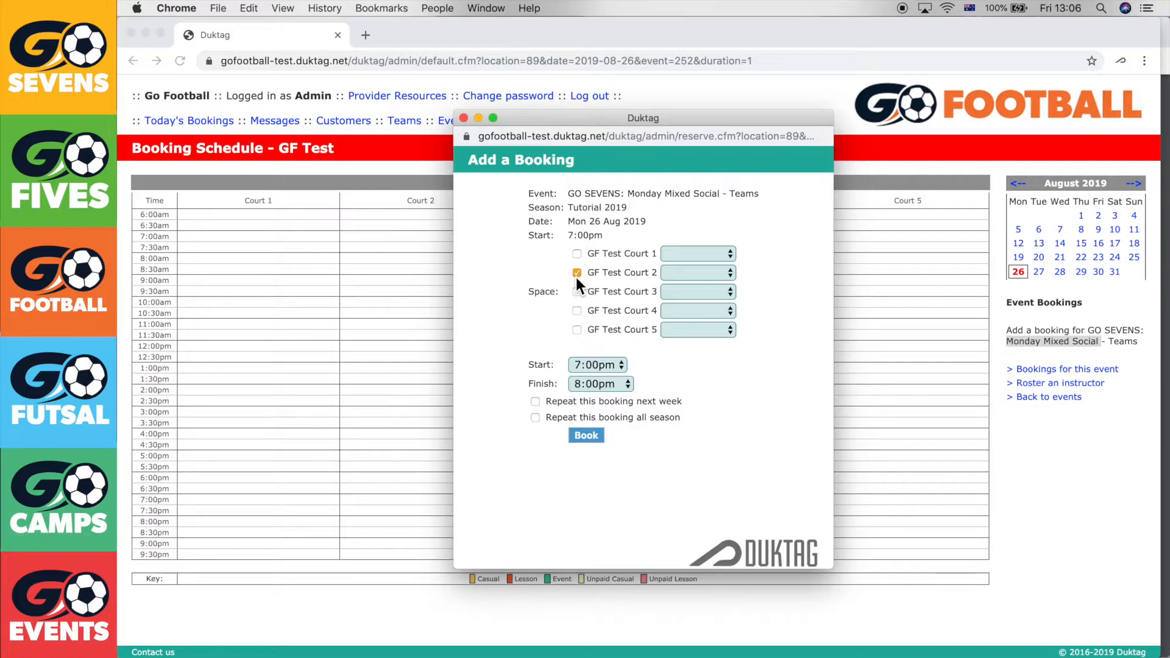
Book Courts 1 and 2 at 7:00pm, repeating every week all season
click(577, 256)
drag(542, 417, 661, 427)
click(576, 438)
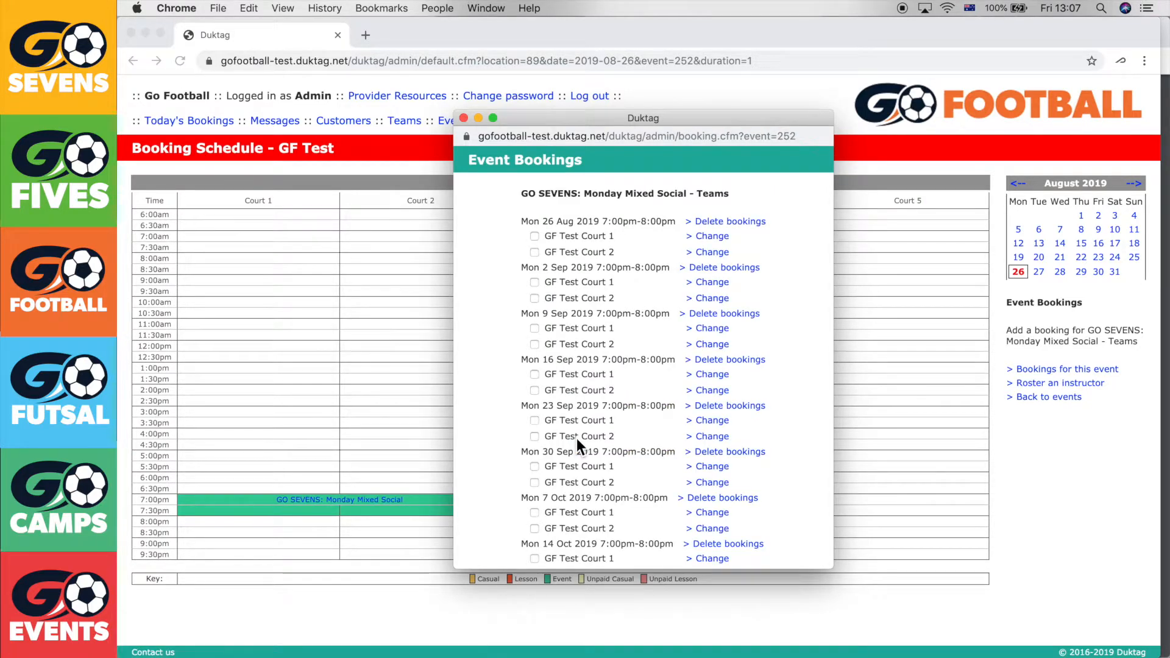
scroll(594, 274, down, 5)
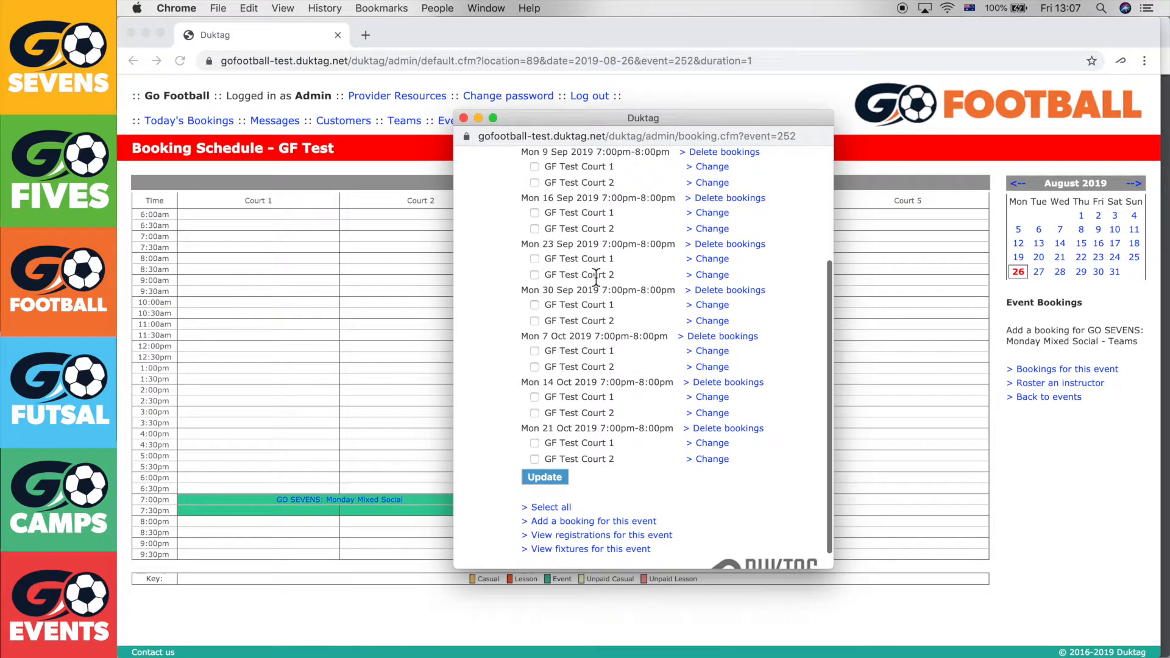
scroll(583, 470, up, 5)
scroll(583, 470, up, 1)
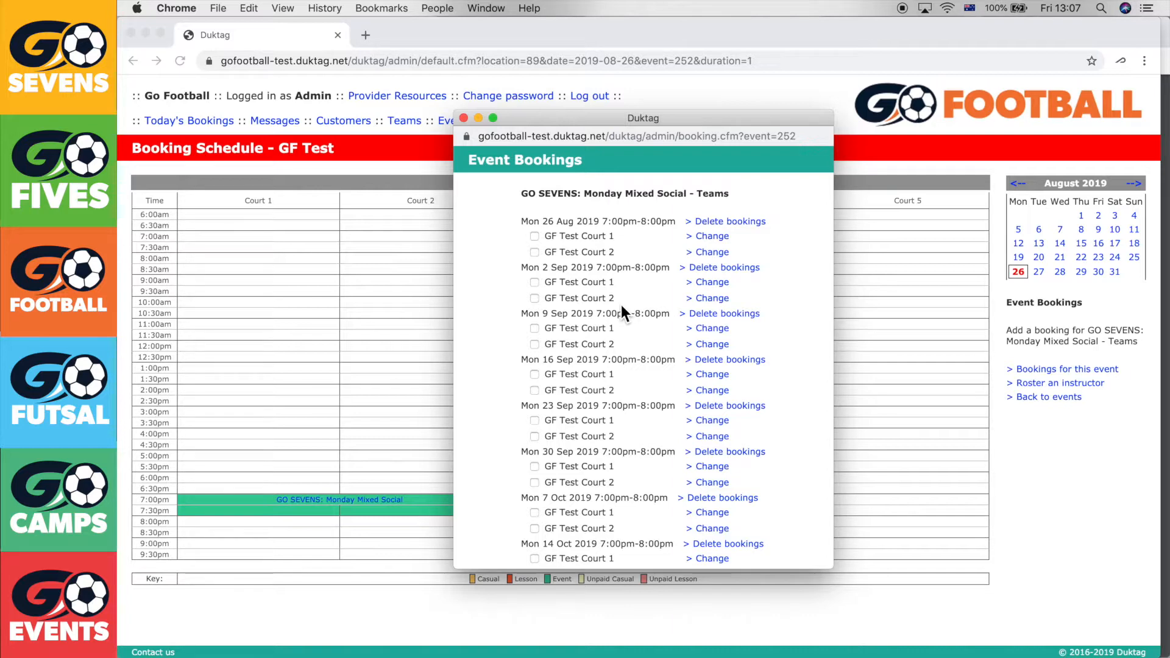
click(463, 117)
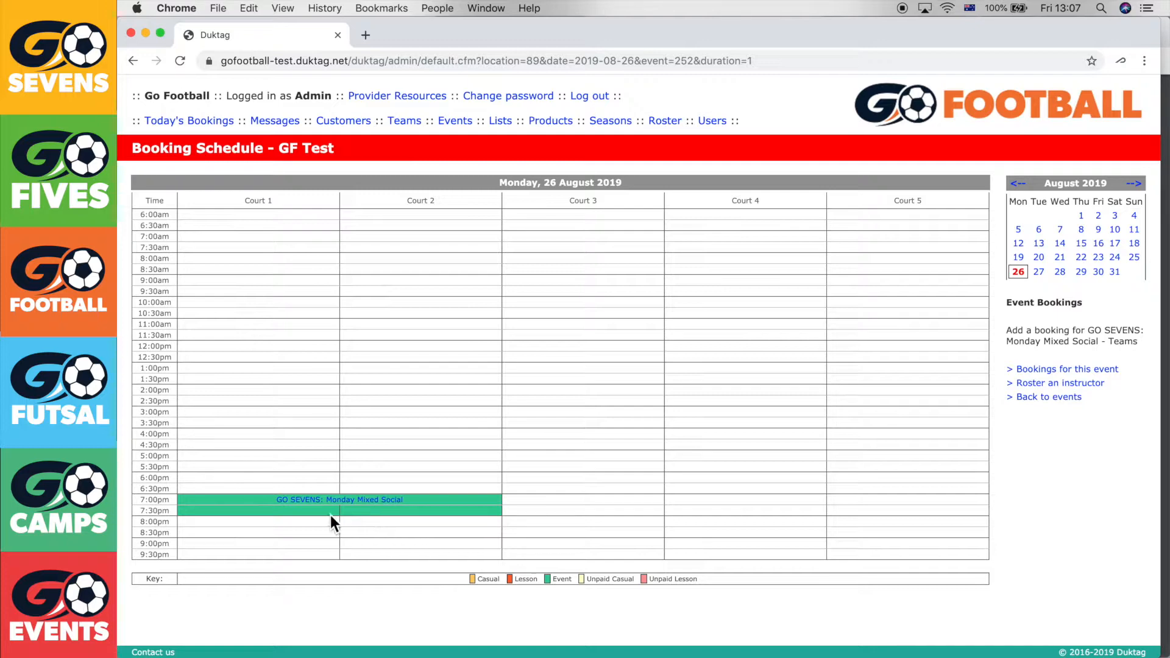
Book Courts 1 and 2 at 8:00pm for the rest of the season
click(314, 525)
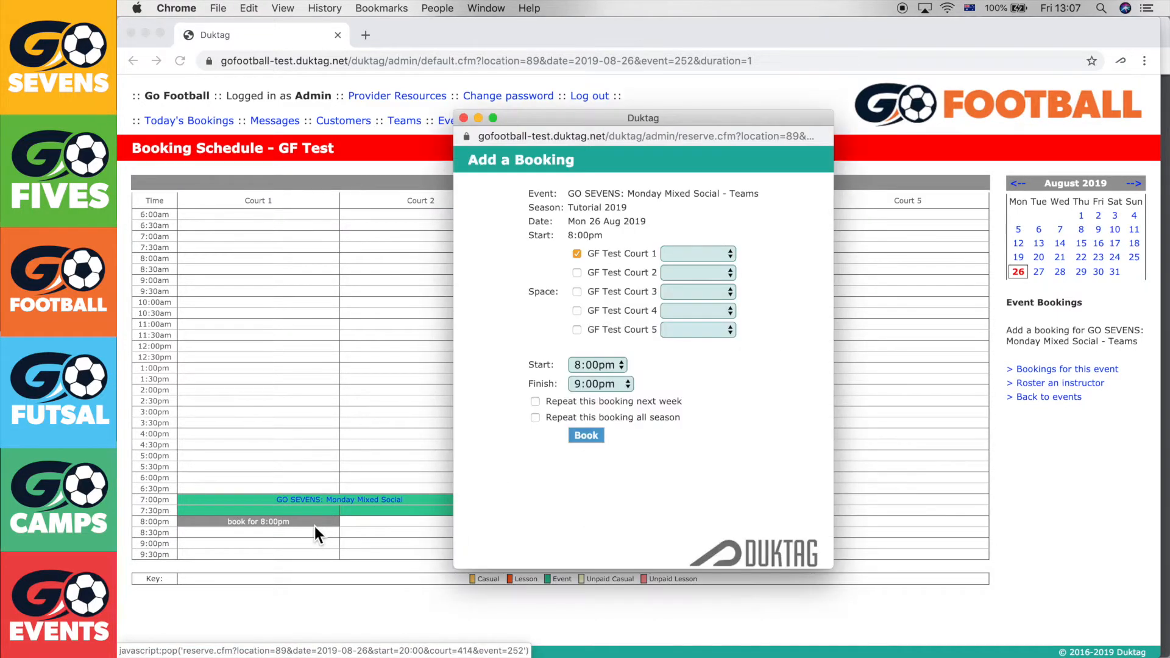
click(578, 274)
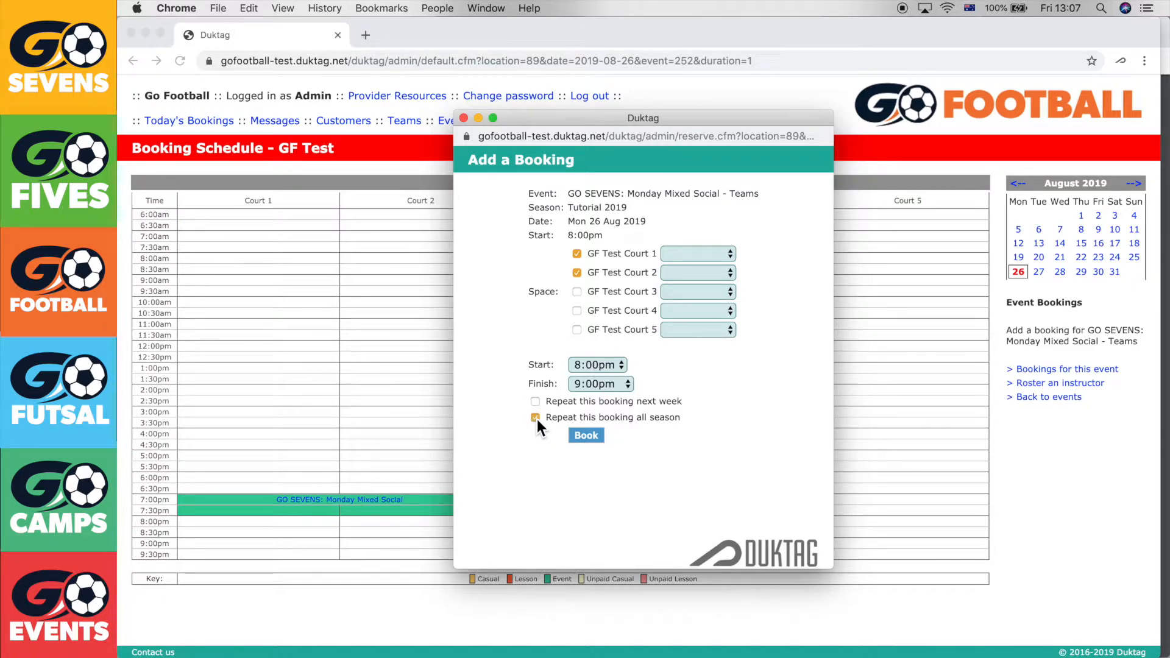
click(588, 435)
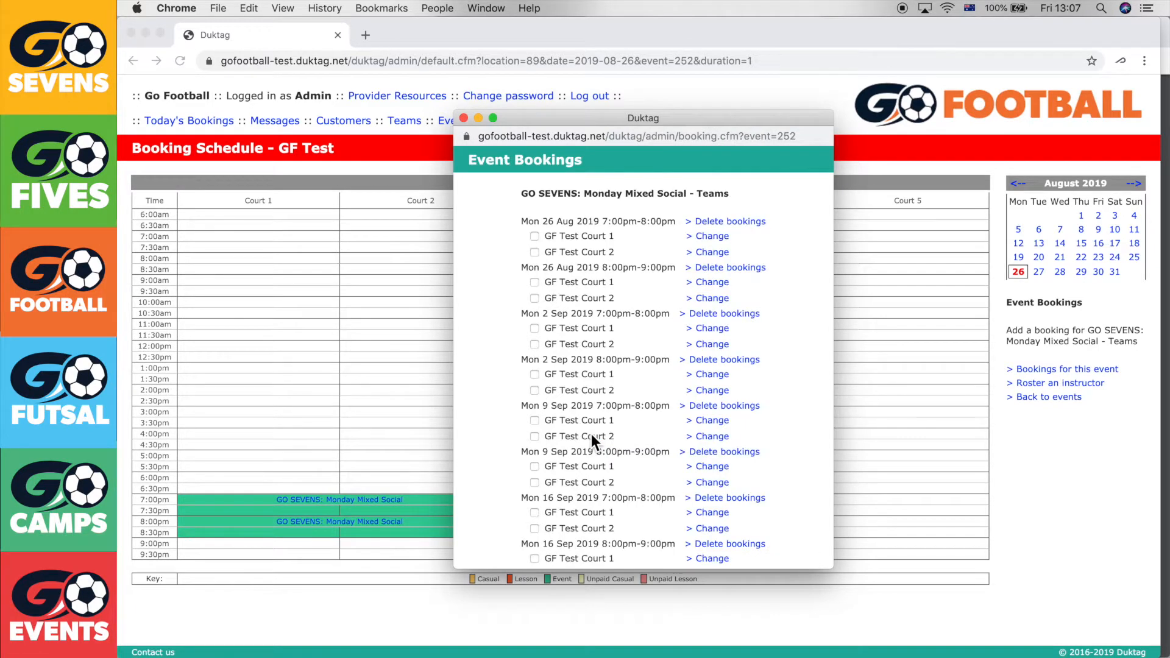
click(463, 118)
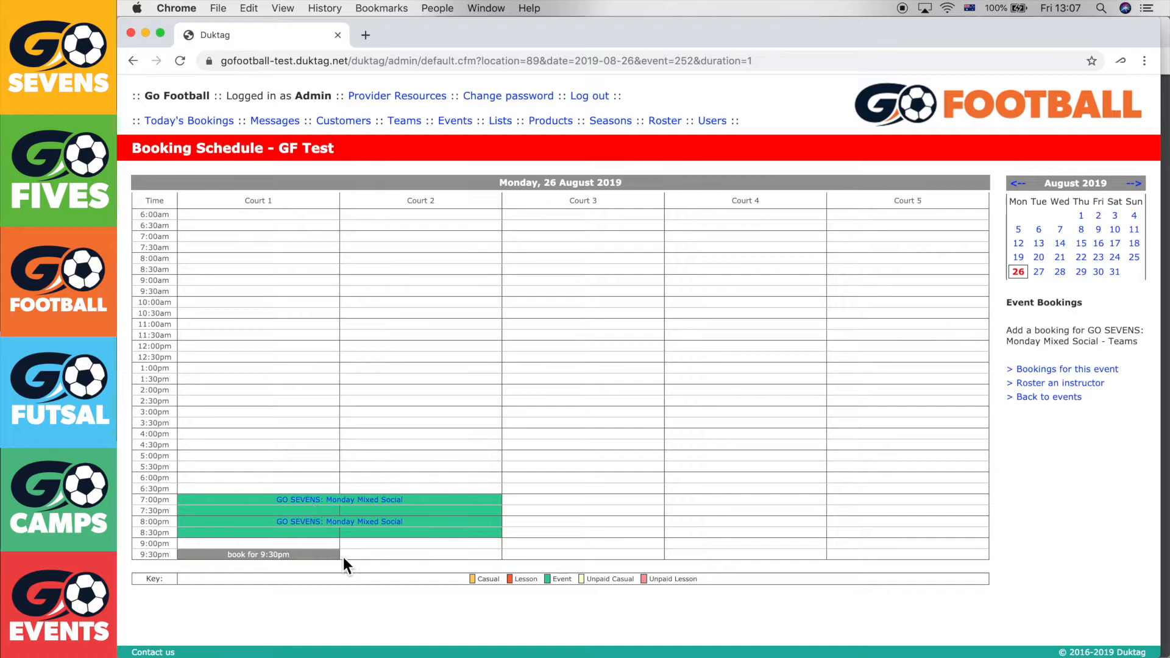
Verify the Monday bookings from September through 21 October, then go back to Events
click(1135, 183)
click(1019, 233)
click(1020, 246)
click(1020, 259)
click(1022, 275)
click(1024, 286)
click(1137, 184)
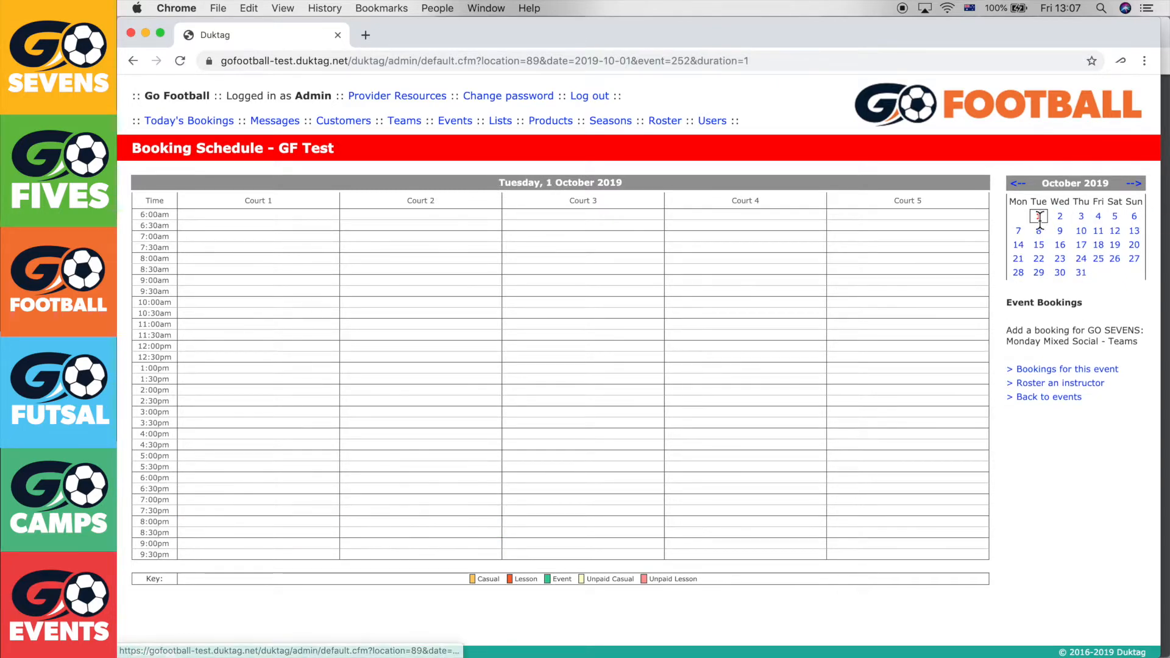
click(1018, 230)
click(1019, 245)
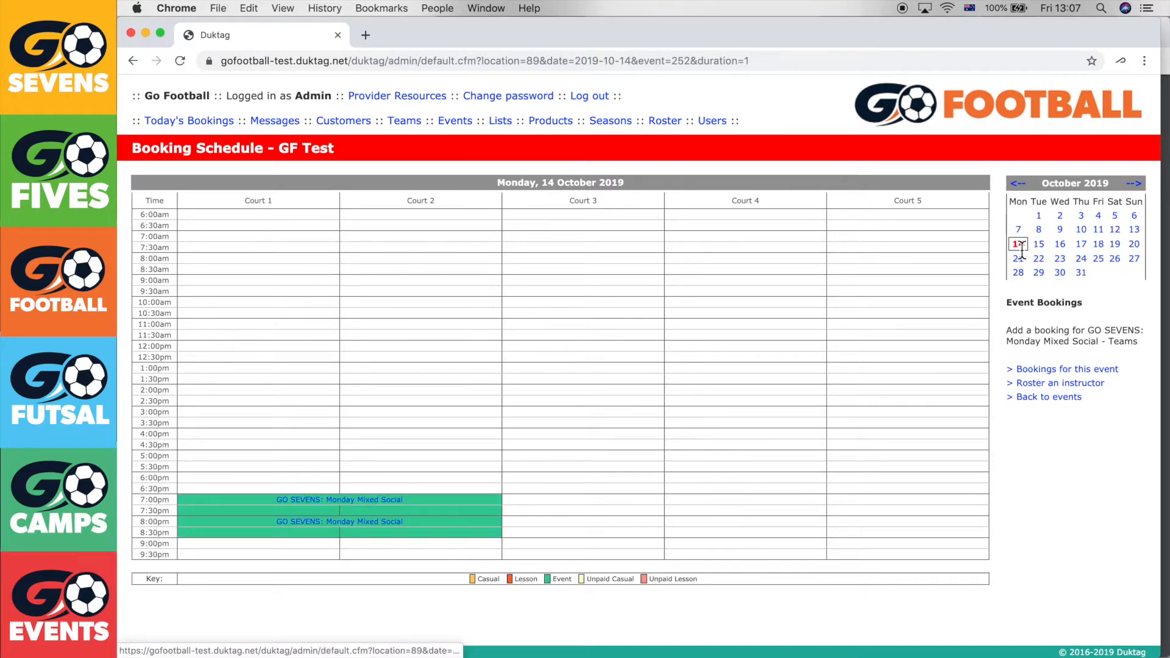
click(1018, 258)
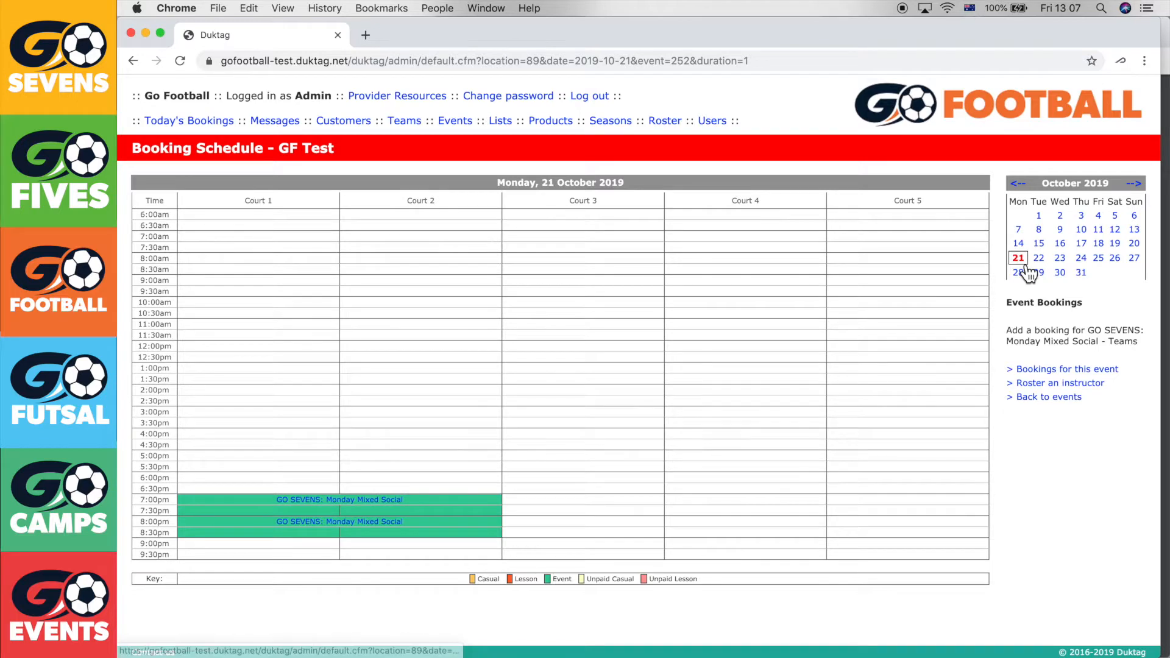
click(465, 125)
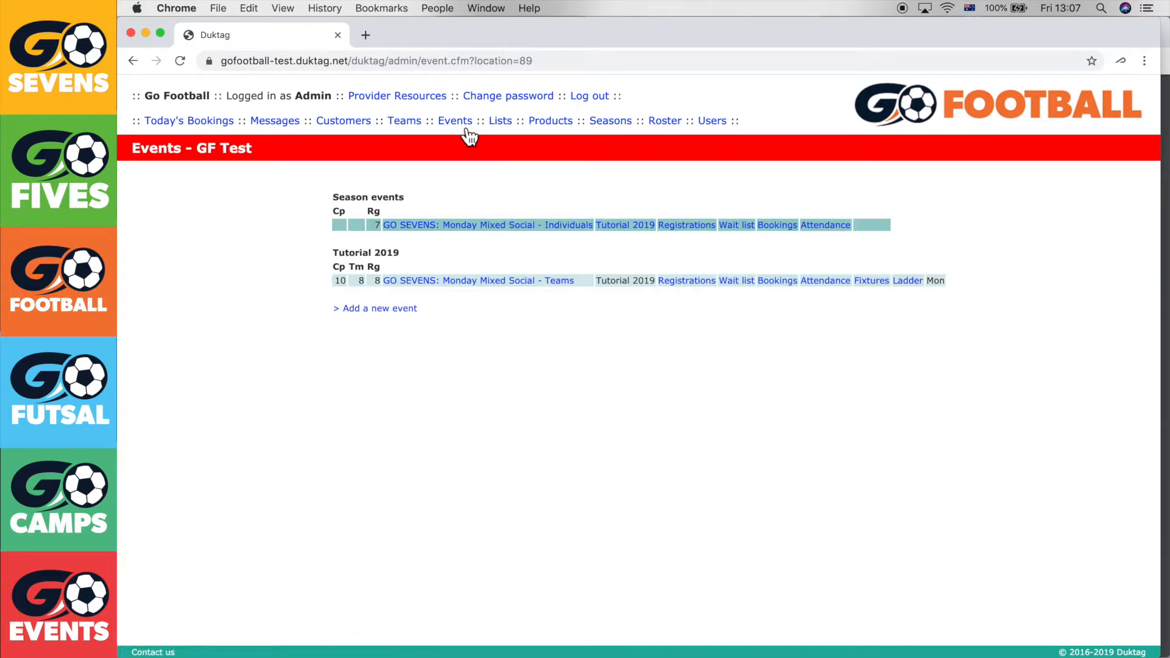
Create Teams fixtures for 26 Aug–14 Oct 2019, leaving 21 Oct unticked
click(884, 282)
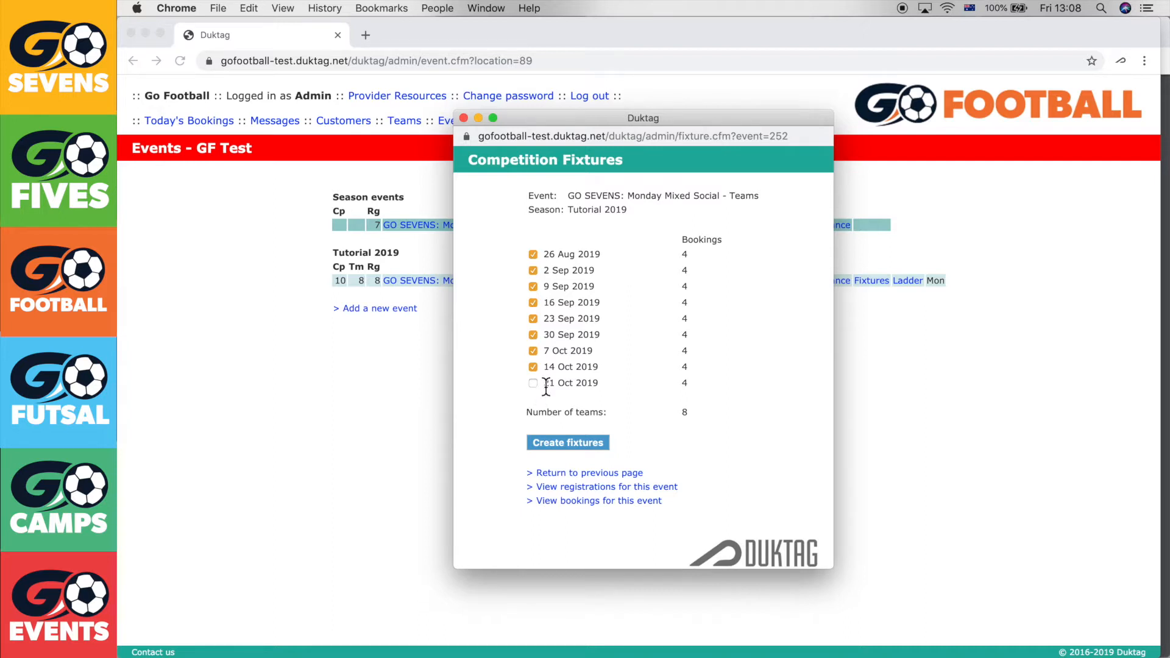
drag(615, 383, 538, 383)
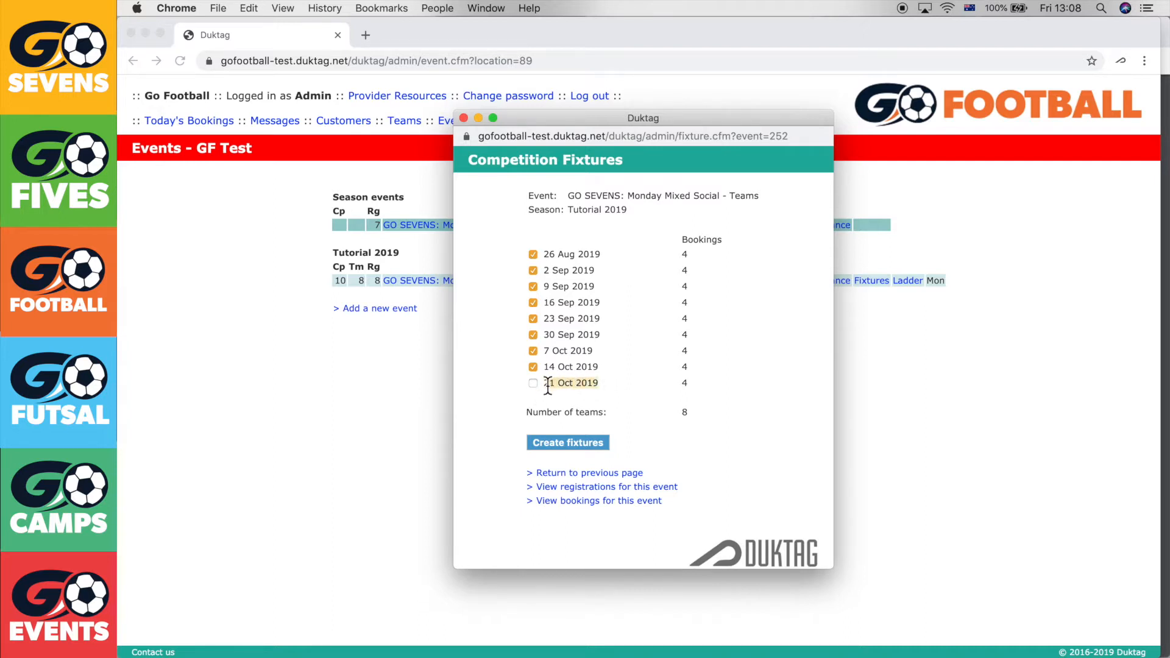
click(618, 392)
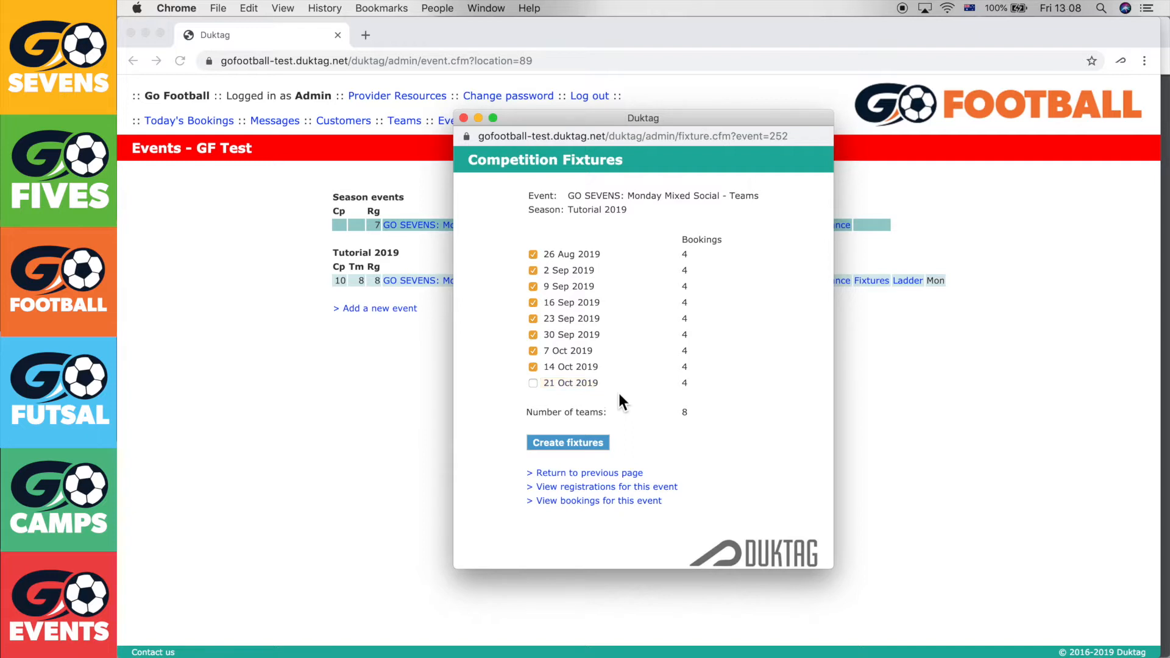
click(564, 442)
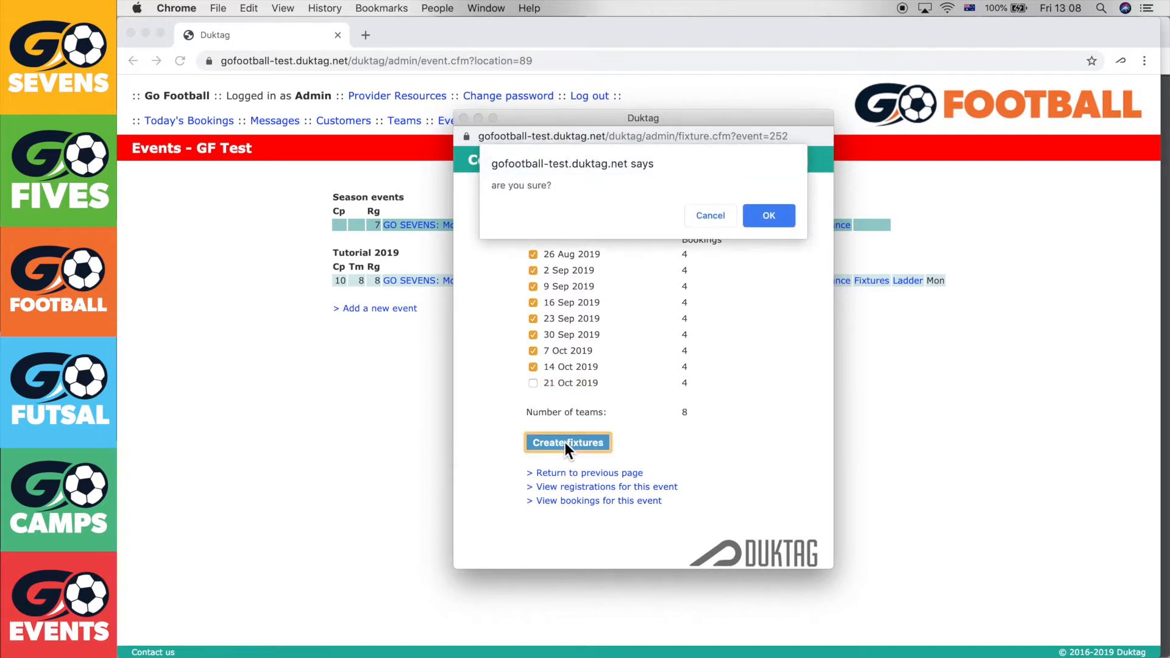
click(783, 218)
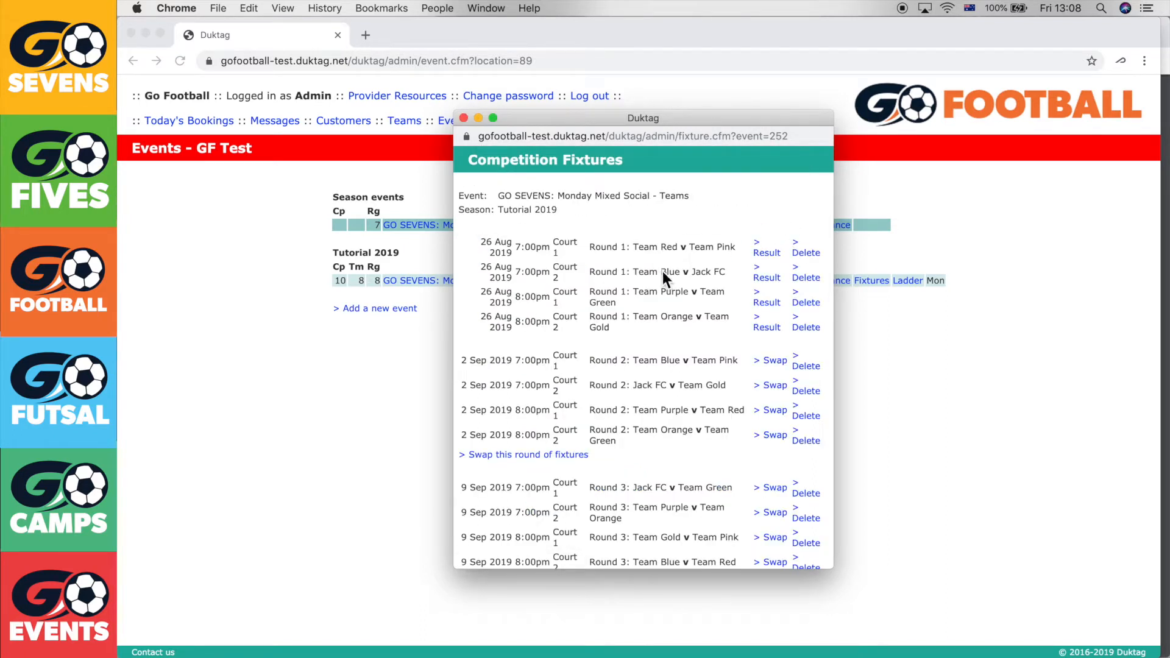
scroll(670, 256, down, 1)
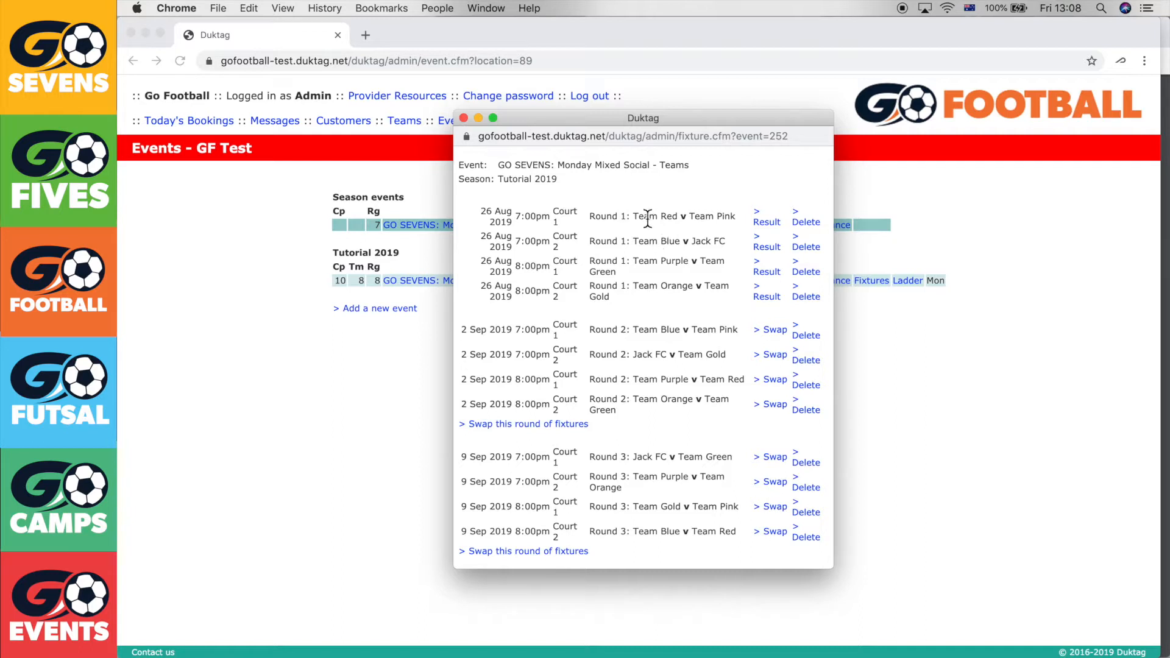
drag(633, 217, 677, 219)
scroll(678, 234, down, 2)
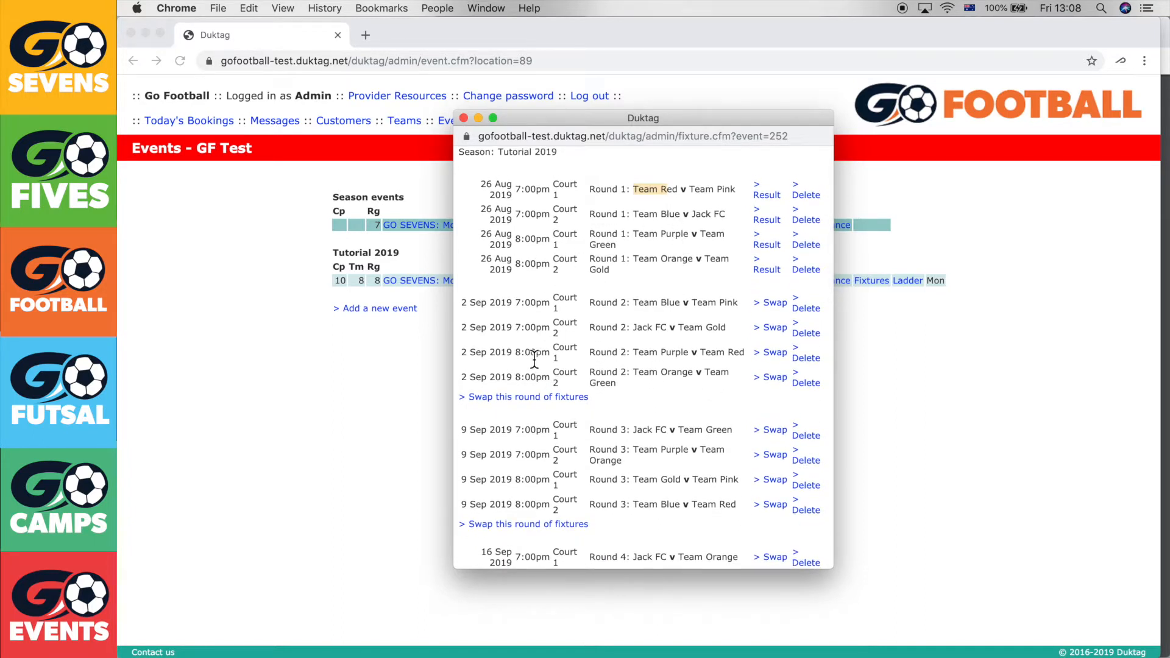
drag(743, 354, 639, 353)
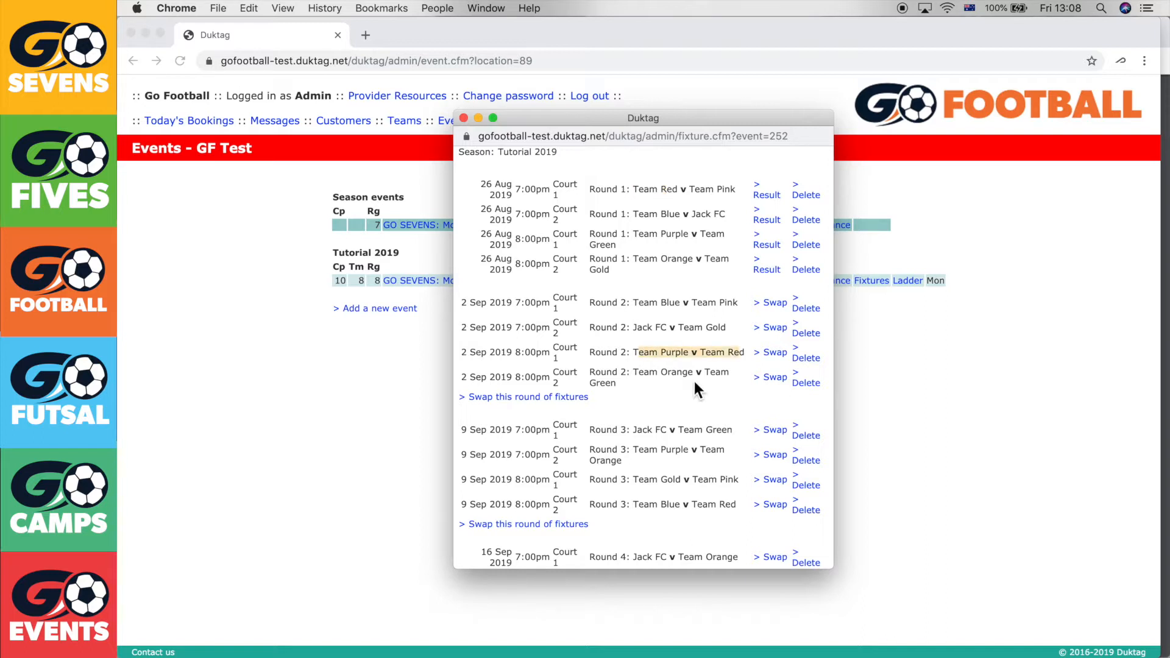
scroll(693, 382, down, 5)
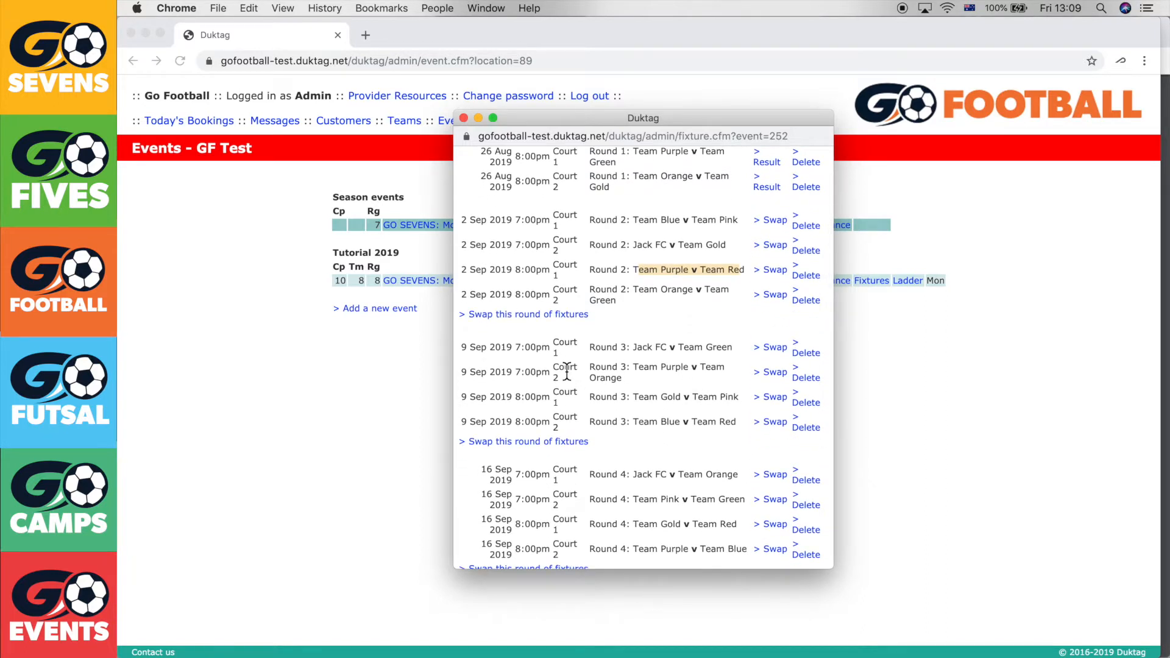
drag(642, 422, 565, 430)
click(568, 428)
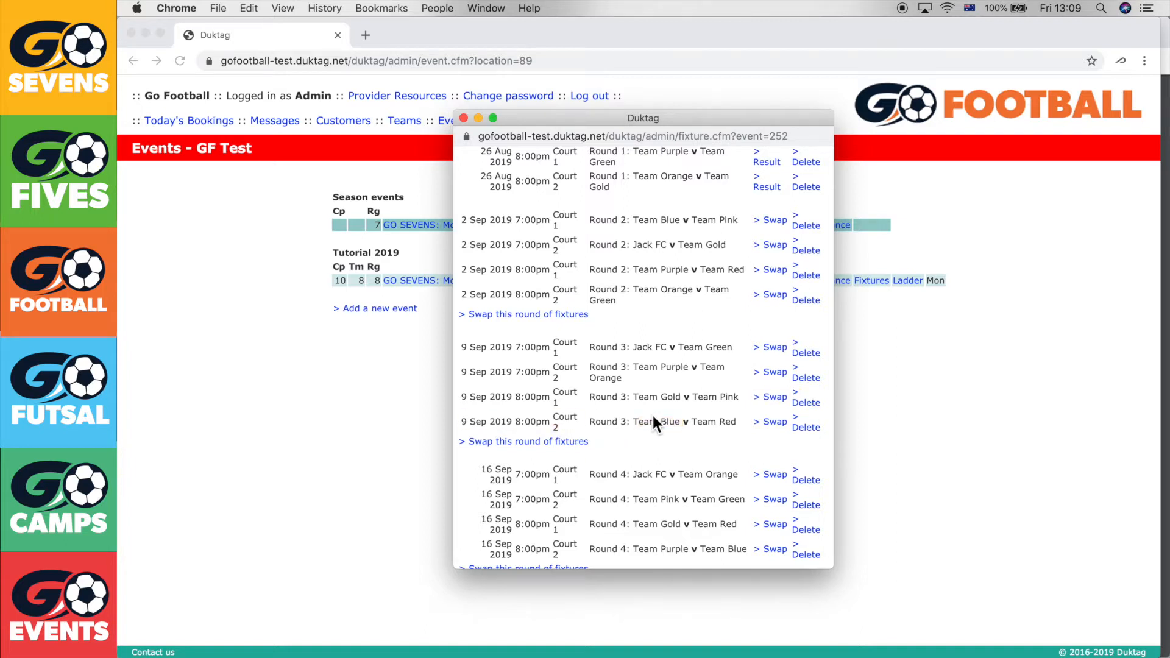
scroll(718, 252, up, 4)
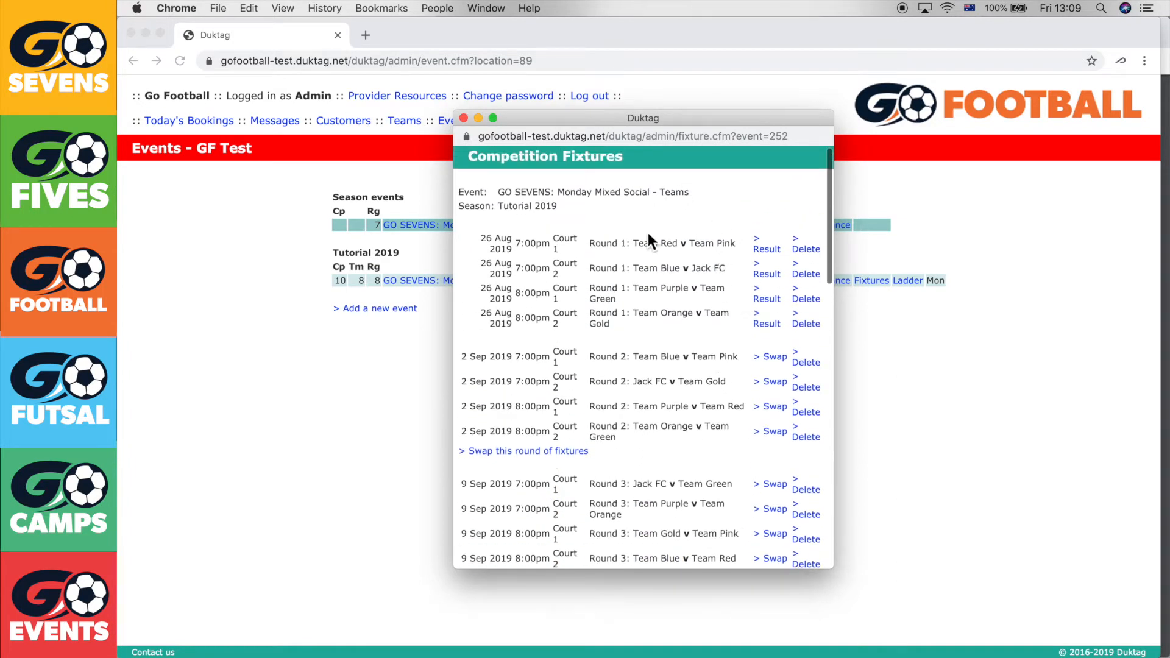
scroll(634, 426, down, 3)
scroll(630, 448, down, 10)
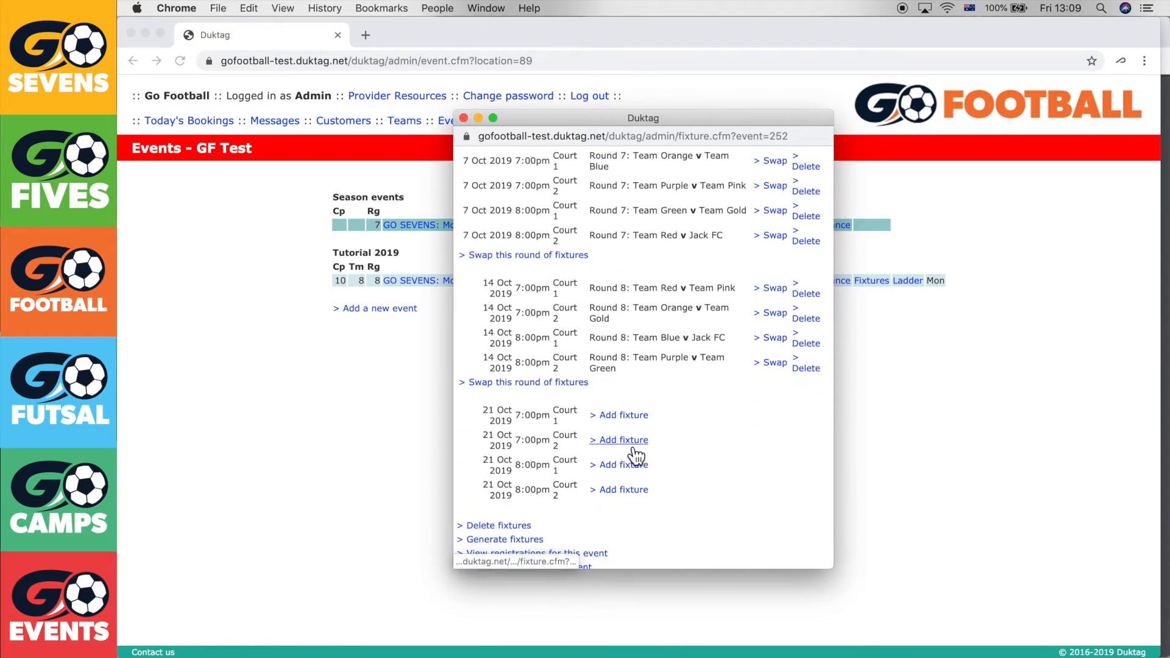
scroll(633, 454, up, 7)
scroll(635, 456, up, 6)
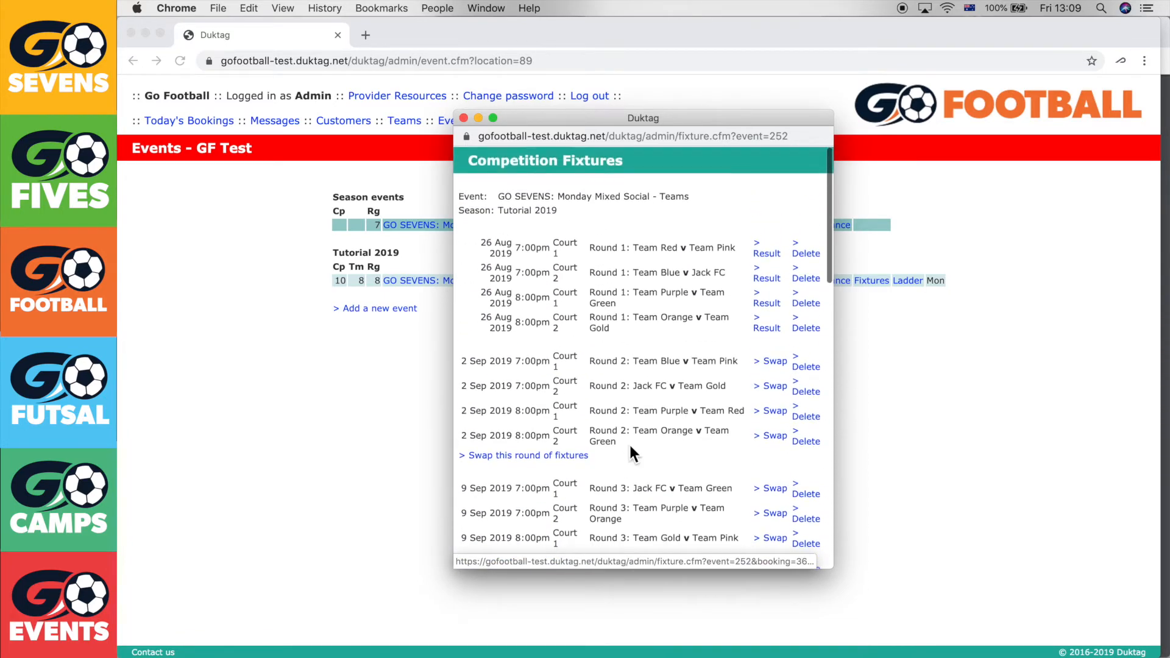
scroll(631, 448, down, 3)
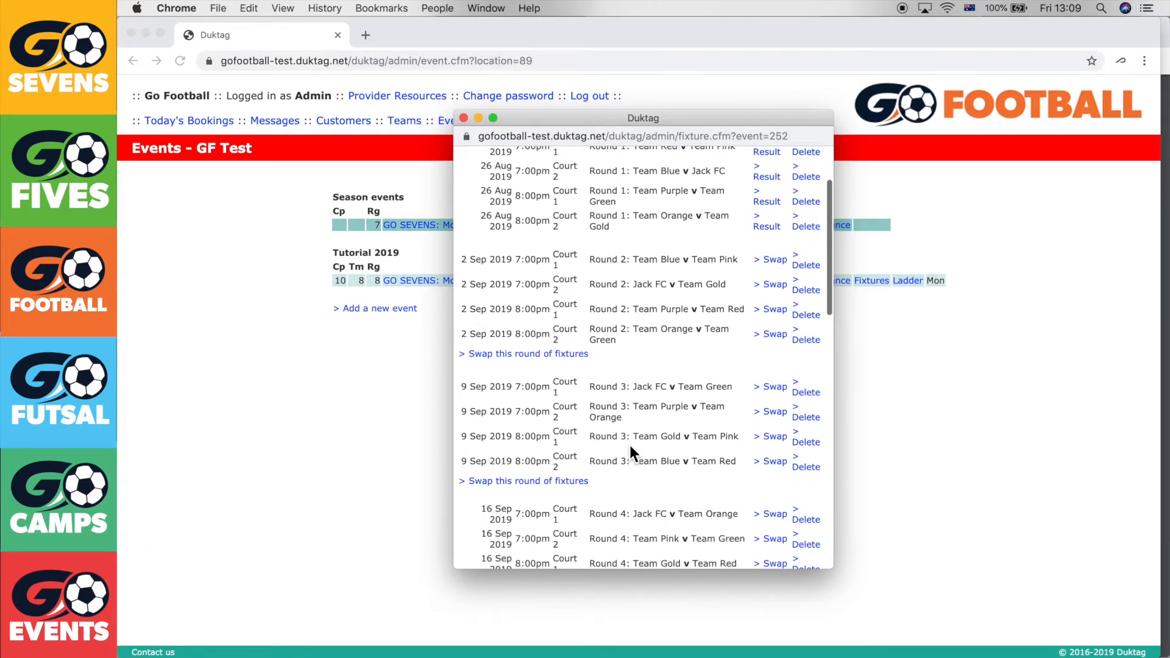
drag(631, 266, 681, 263)
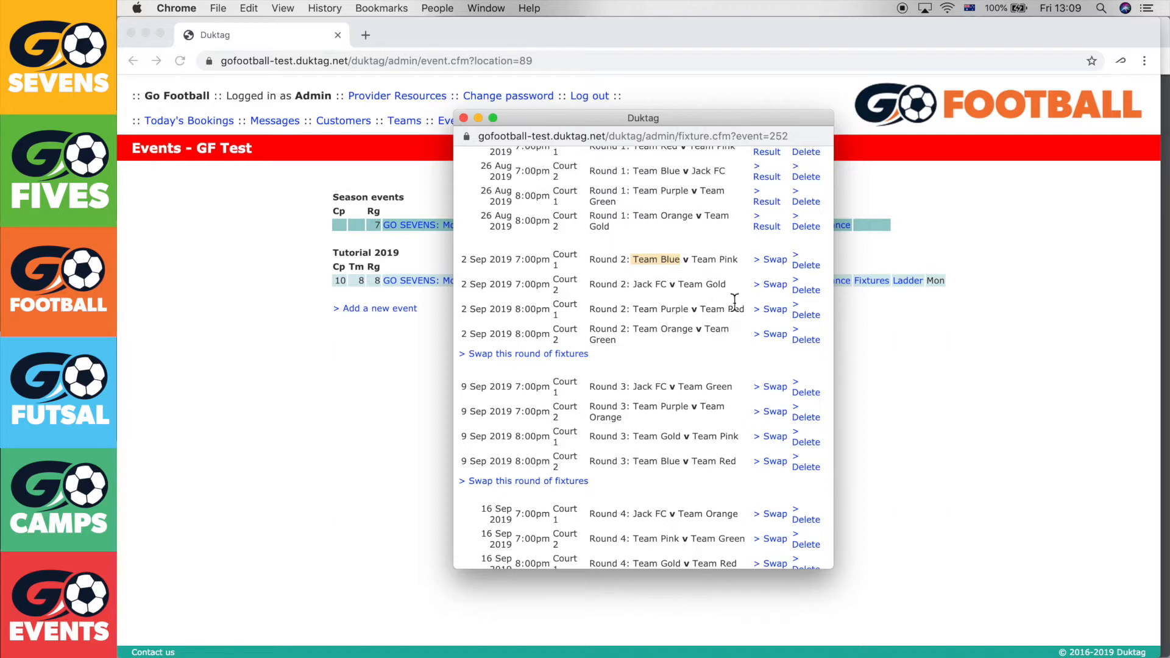
Swap Round 2's Team Blue v Team Pink with Team Purple v Team Red
click(765, 267)
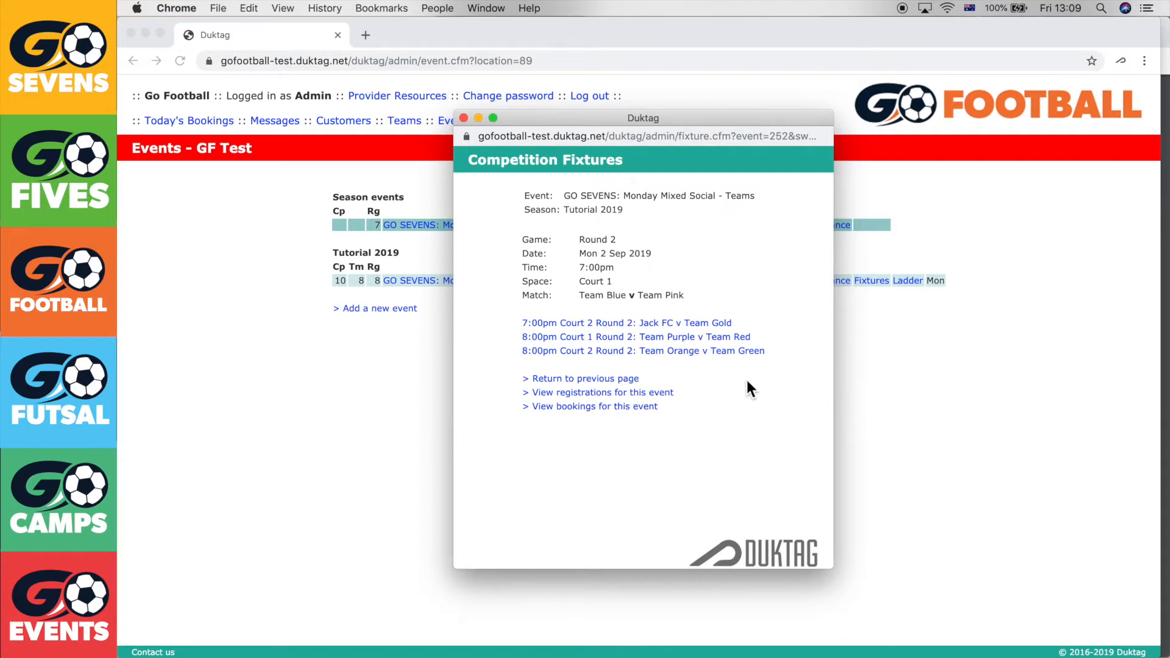
click(723, 342)
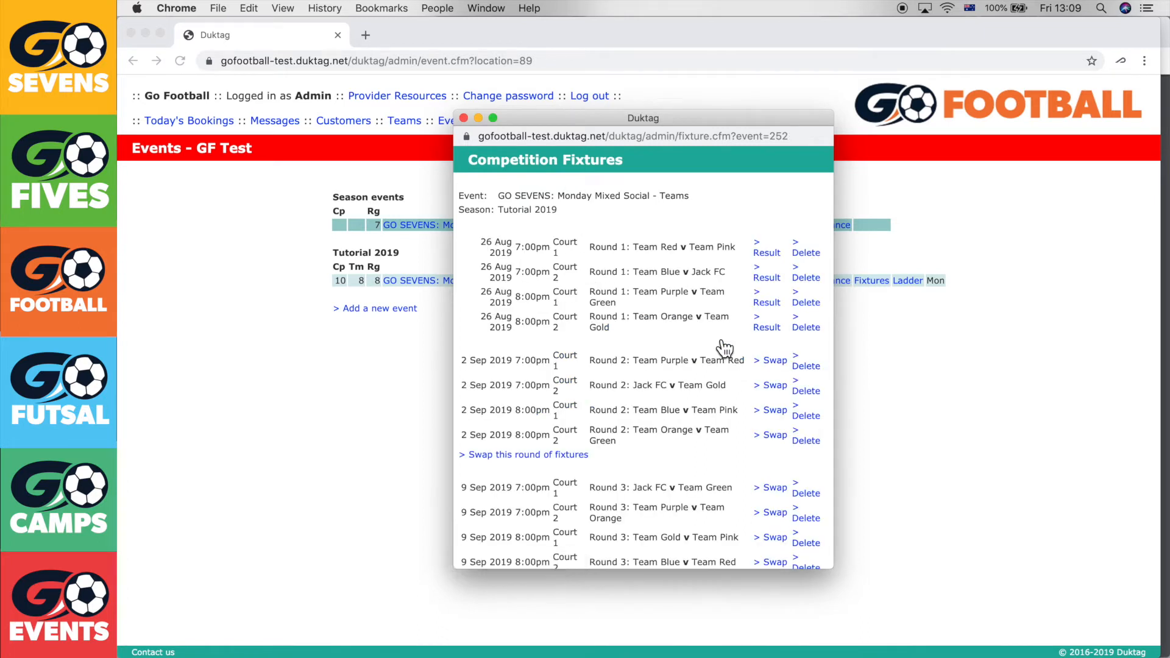
click(664, 410)
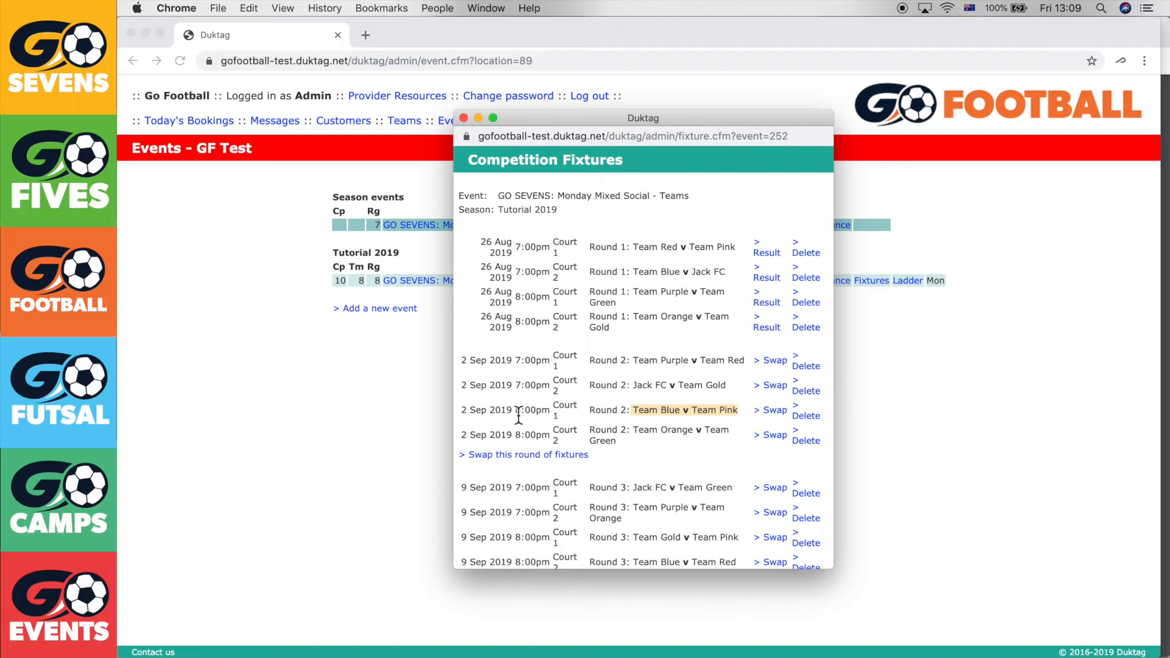
click(746, 253)
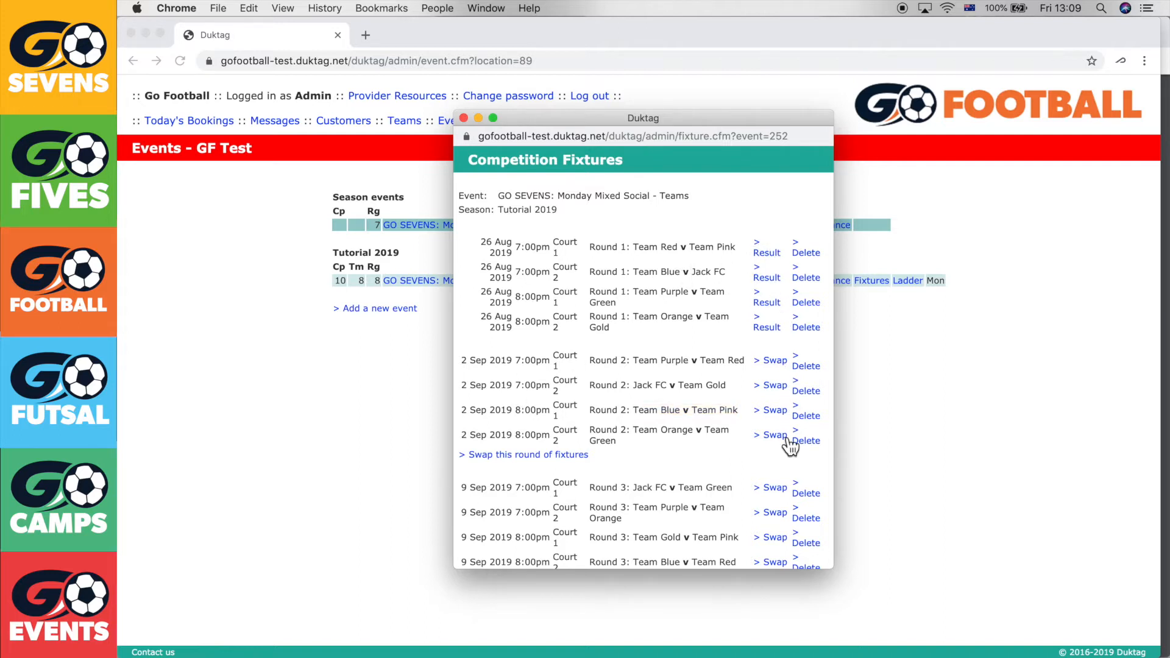
Check today's date and review the Round 1 fixtures on 26 Aug
click(1060, 7)
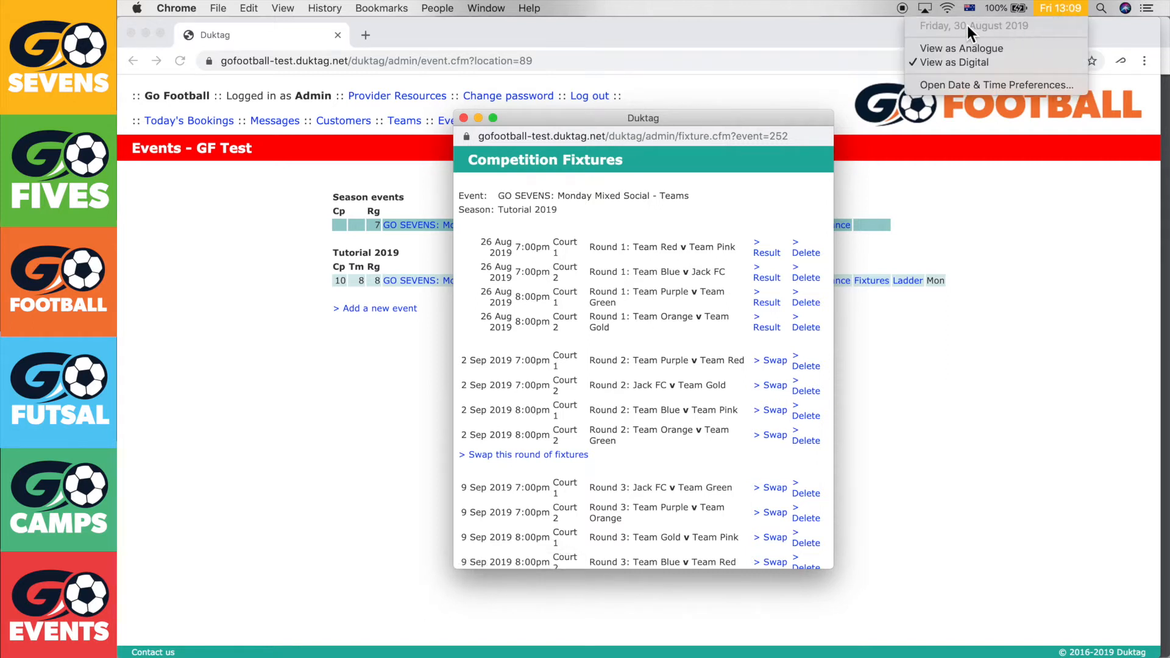
click(1063, 8)
drag(482, 245, 547, 318)
click(548, 318)
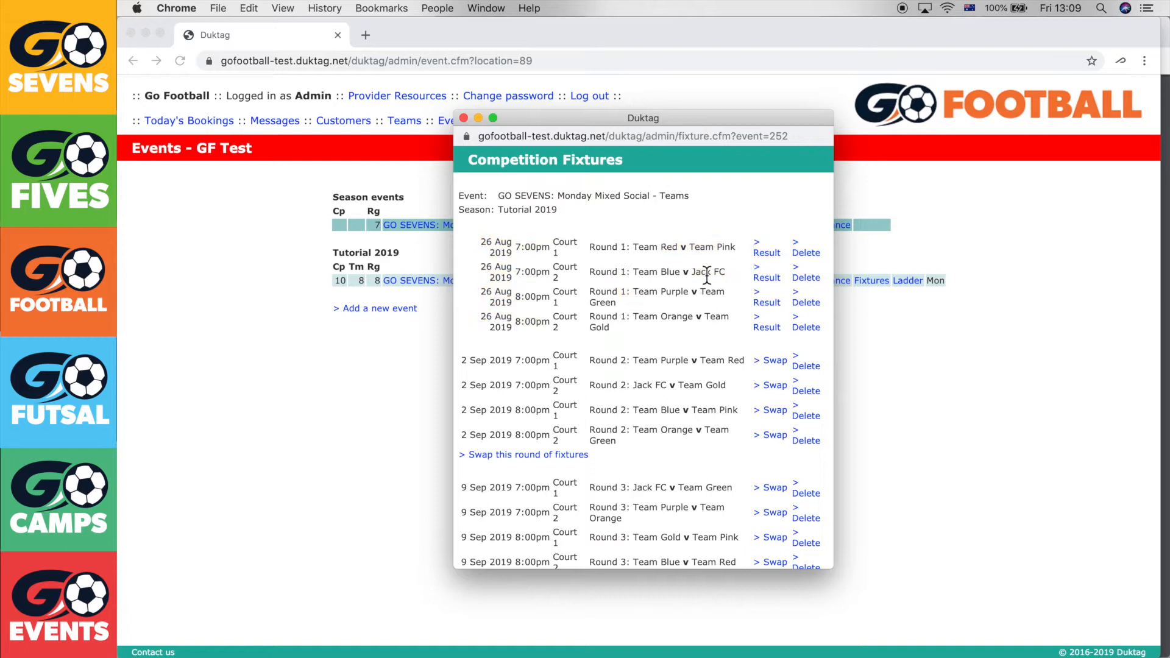
Save the results Team Red 5–7 Team Pink and Team Blue 12–10 Jack FC
click(767, 266)
text(5)
key(Tab)
text(7)
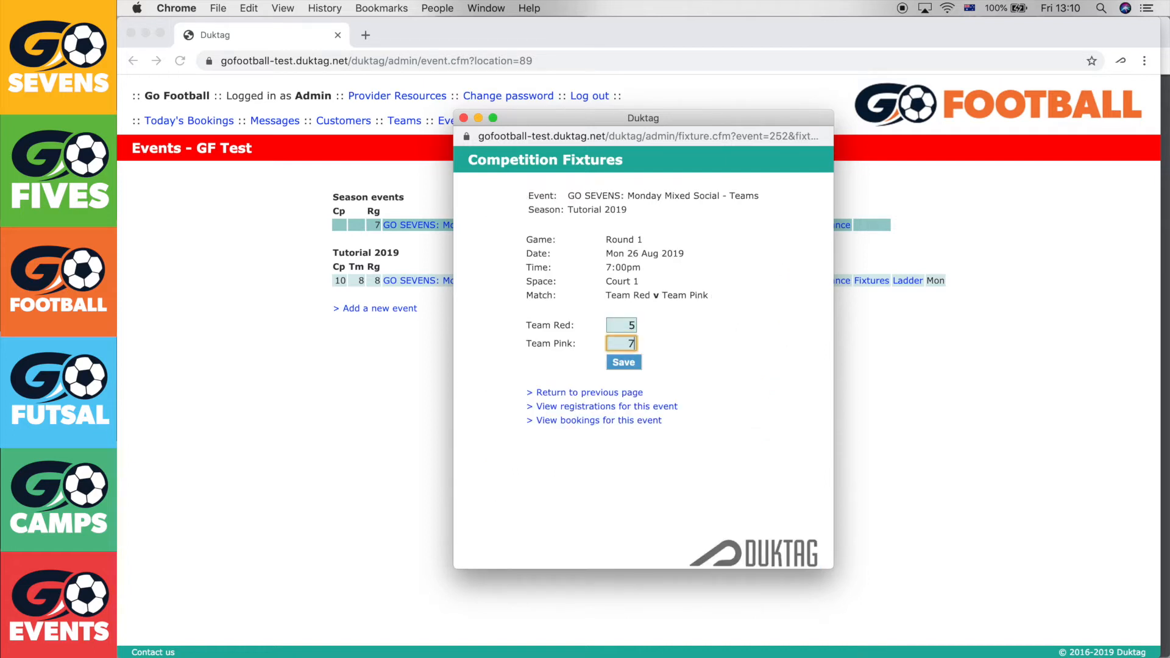
click(630, 367)
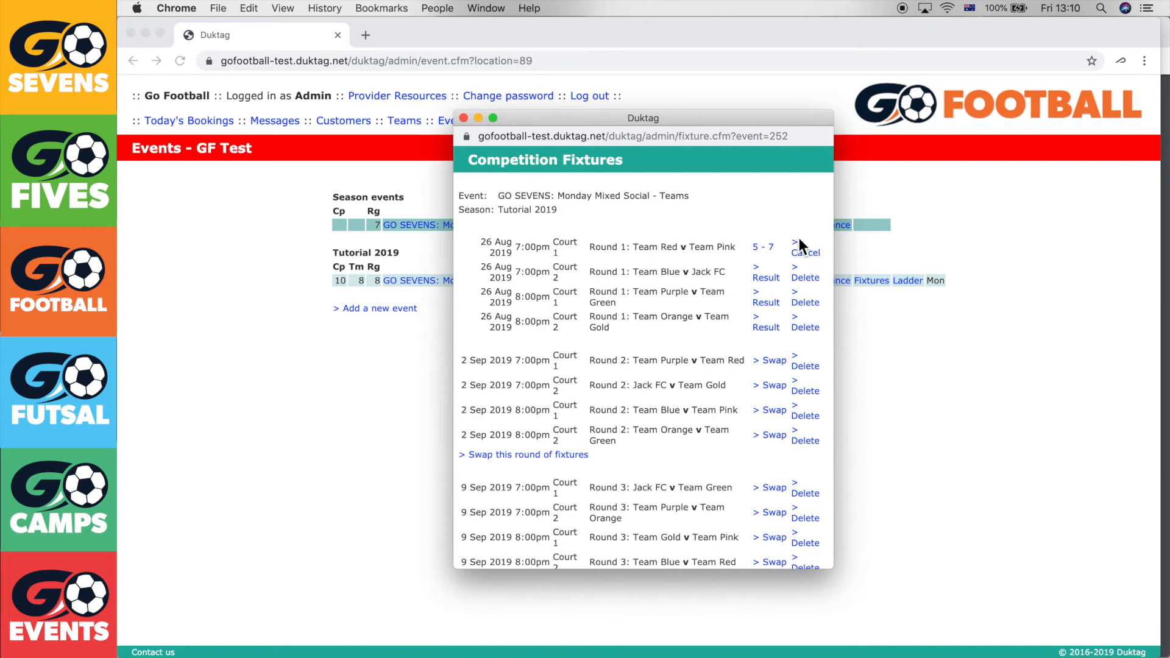
click(775, 279)
text(12)
key(Tab)
text(10)
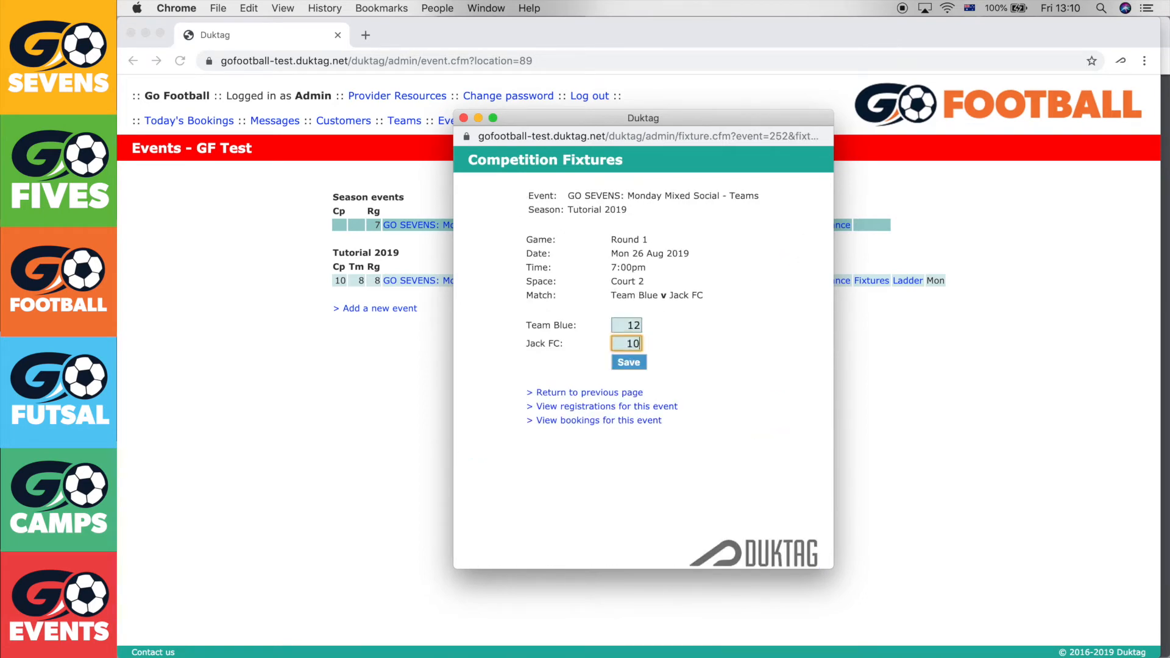
click(638, 366)
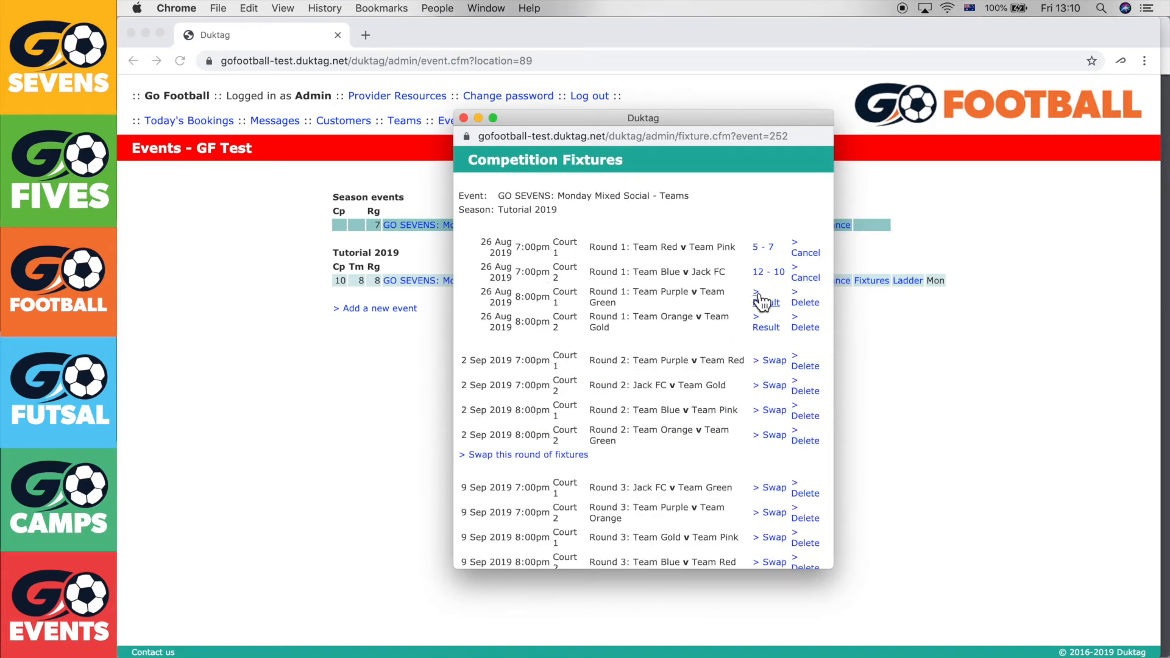
Save the results Team Purple 2–1 Team Green and Team Orange 5–9 Team Gold
click(770, 305)
text(2)
key(Tab)
text(1)
click(620, 361)
click(755, 322)
text(5)
key(Tab)
text(9)
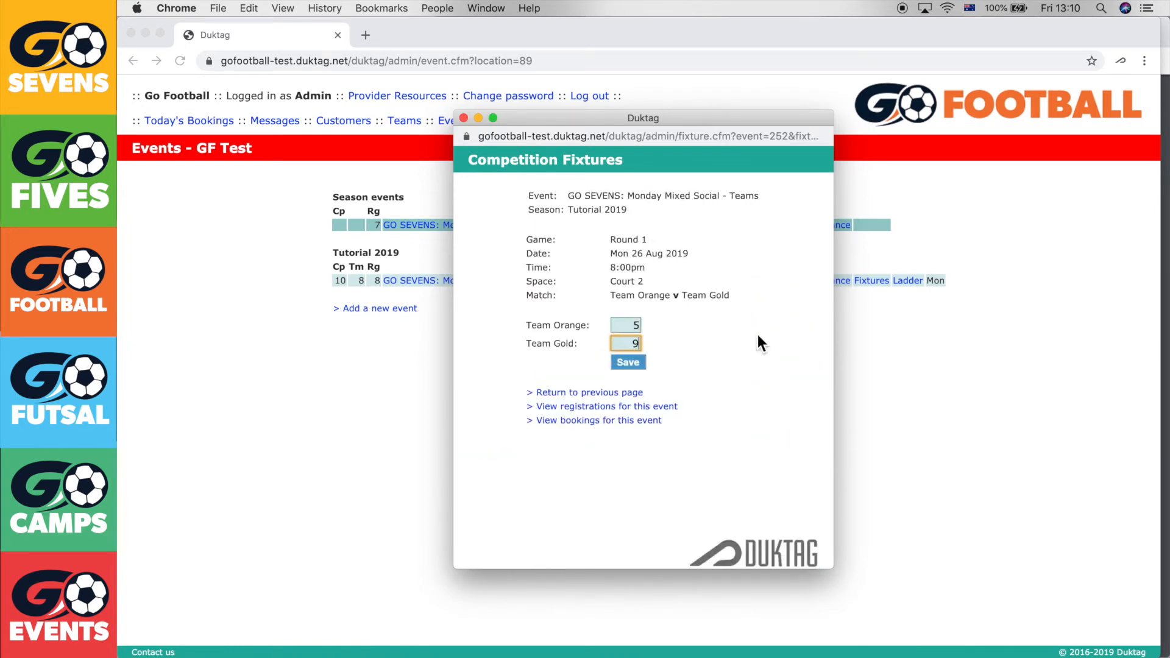
click(627, 364)
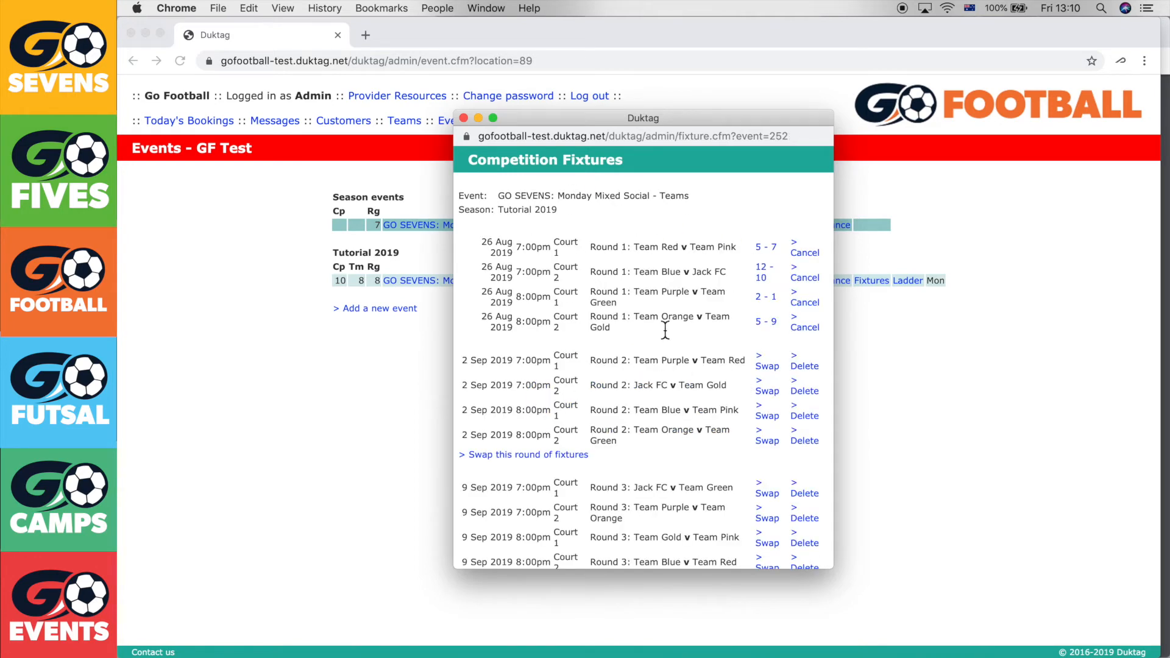
click(464, 118)
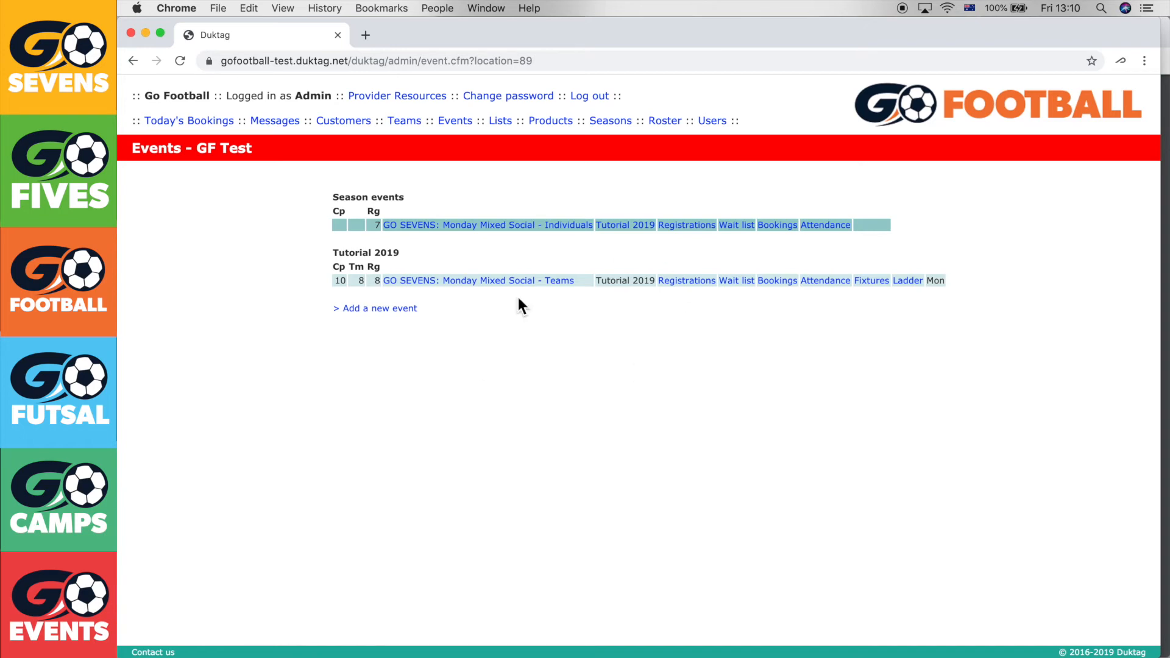
Reload events, view the Teams ladder led by Team Gold on 3 points, then open event details
right_click(695, 324)
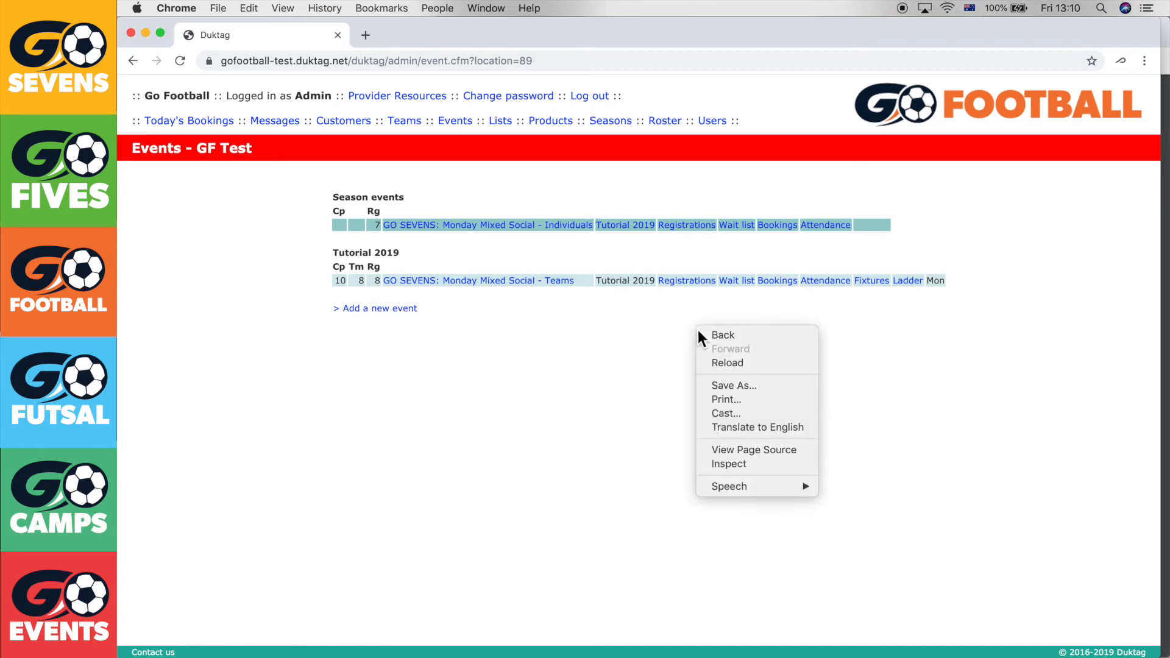
click(723, 364)
click(907, 286)
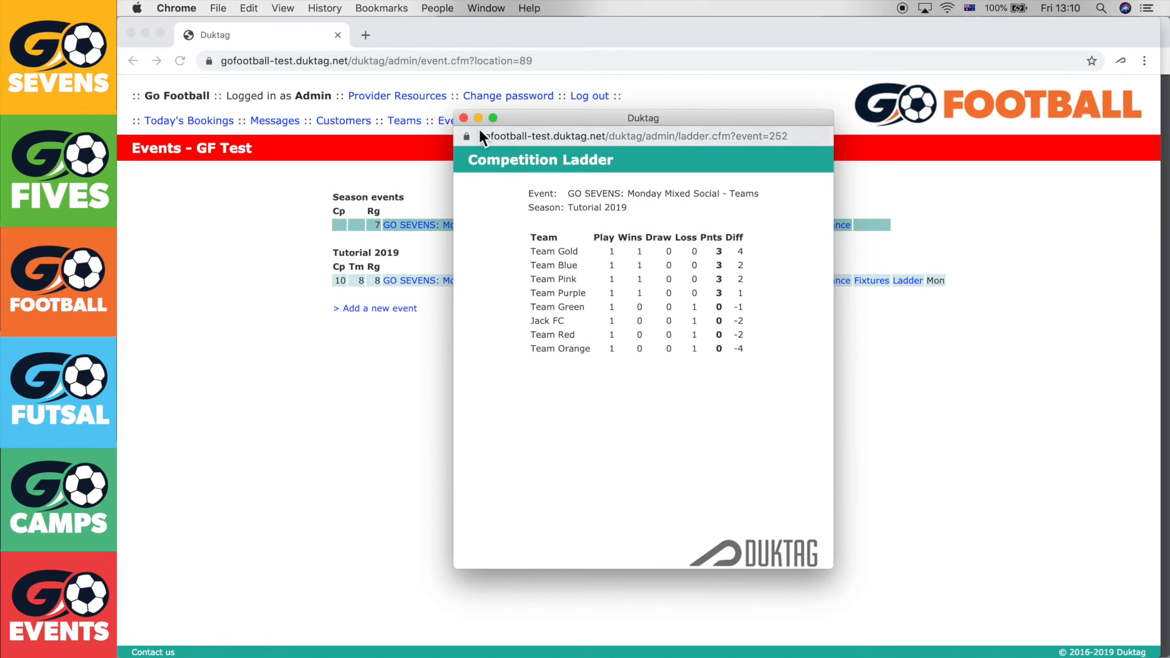
click(464, 119)
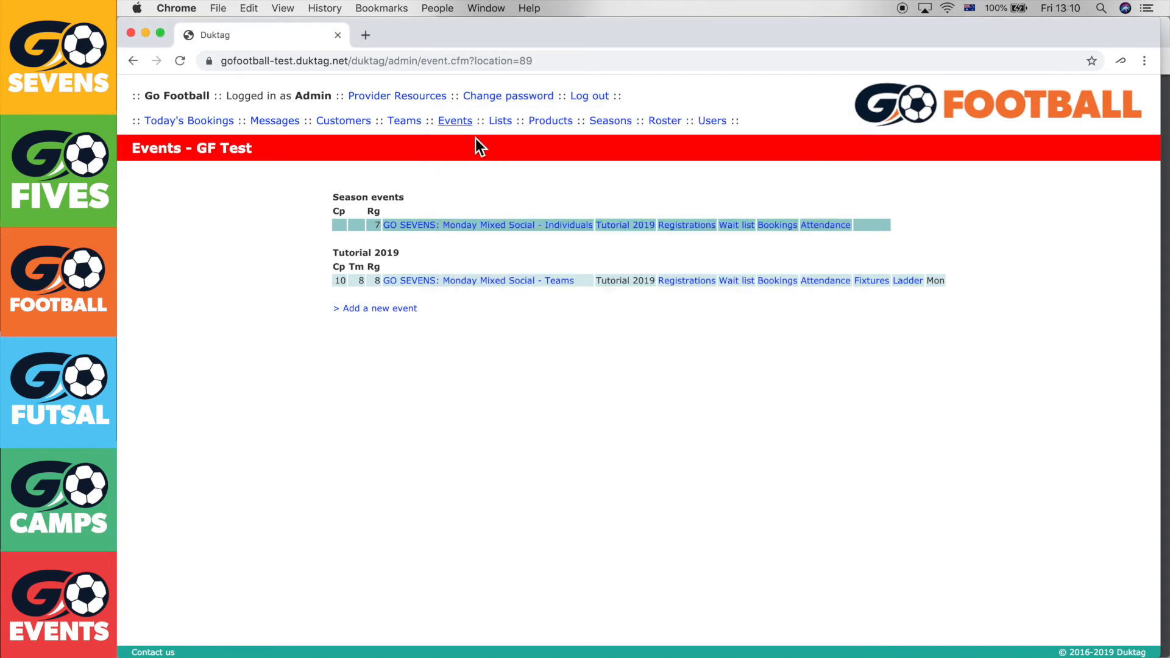
click(559, 280)
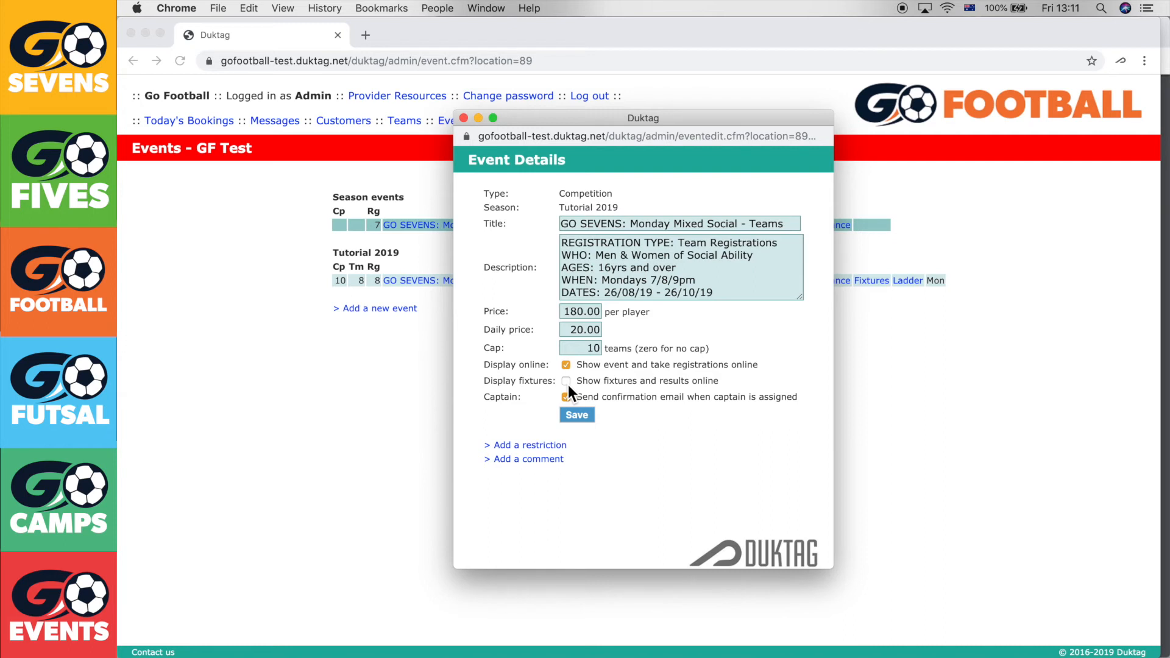
Turn on Display fixtures so the Teams event's fixtures and results show online, and save
click(566, 383)
drag(575, 383, 721, 383)
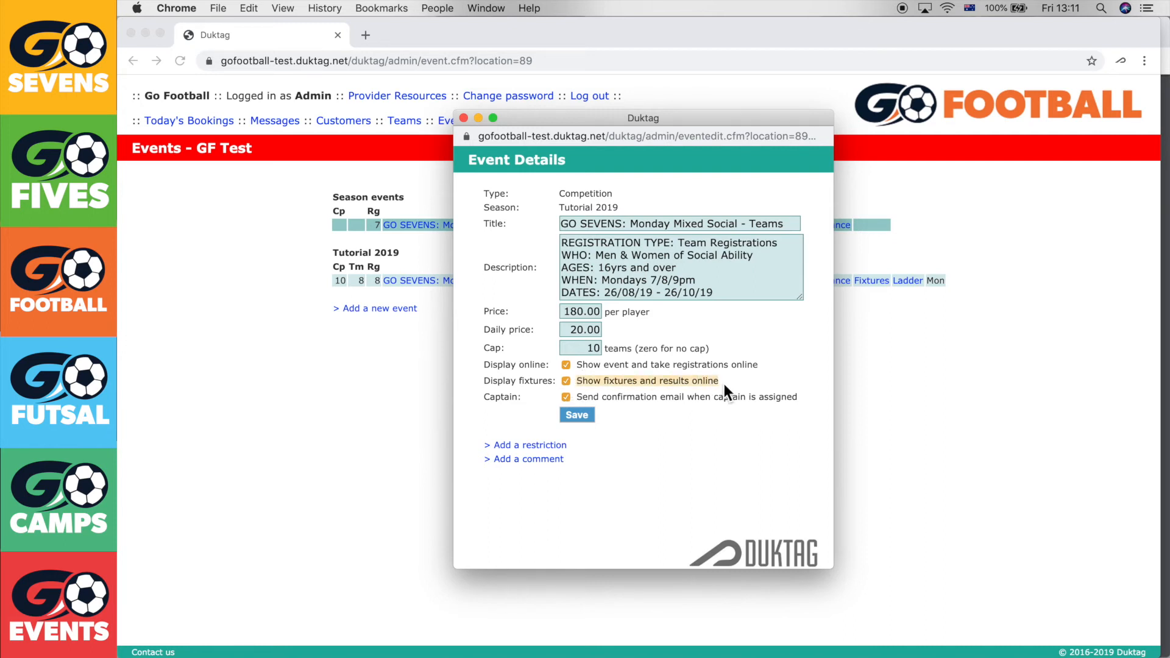
click(604, 395)
click(586, 414)
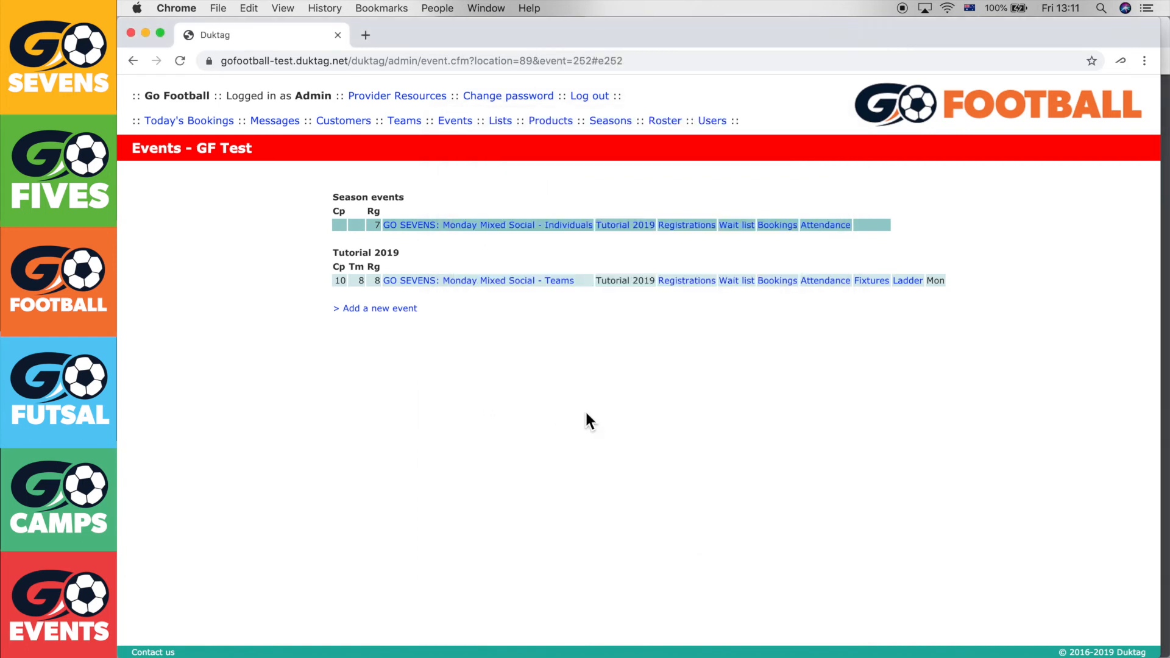